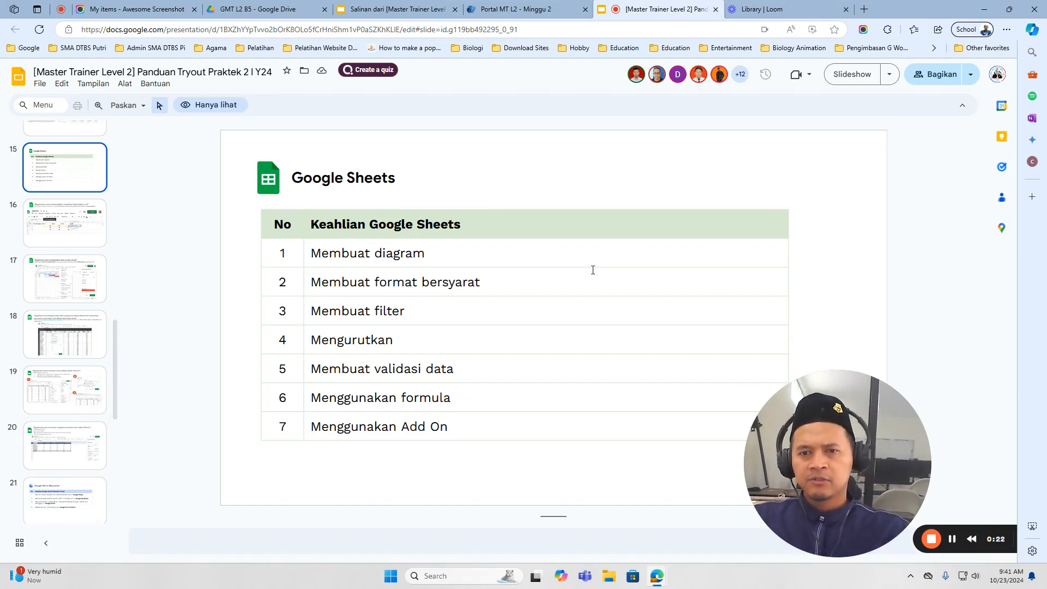
mouse_move(850, 544)
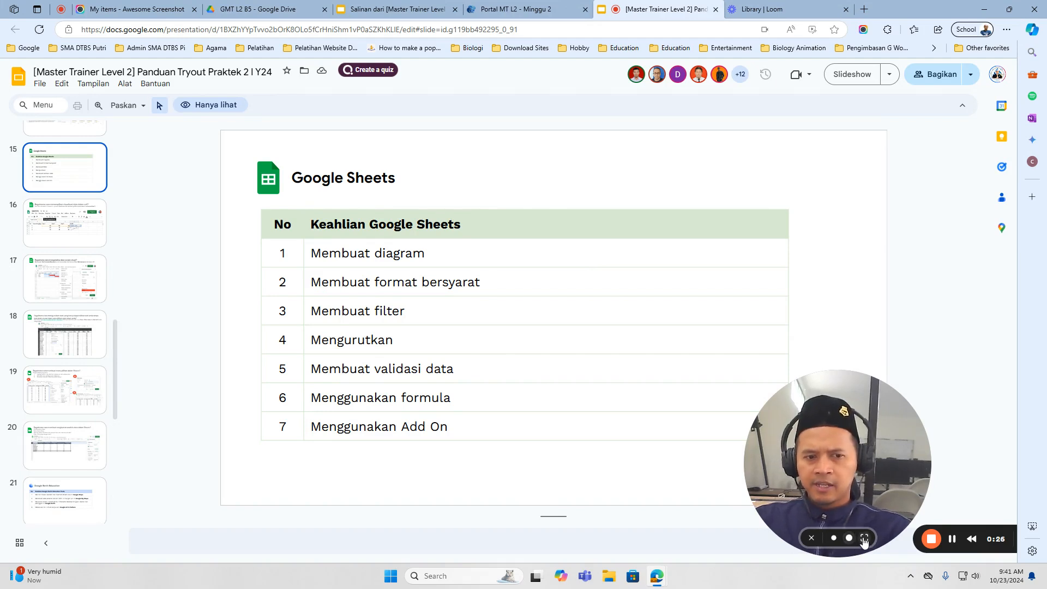
left_click(849, 538)
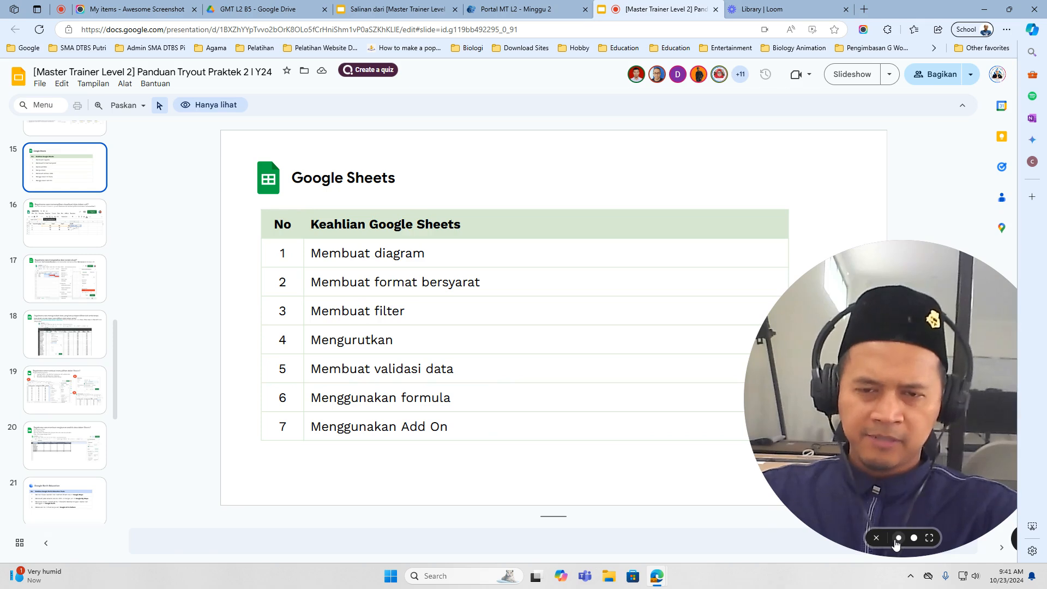
left_click(898, 538)
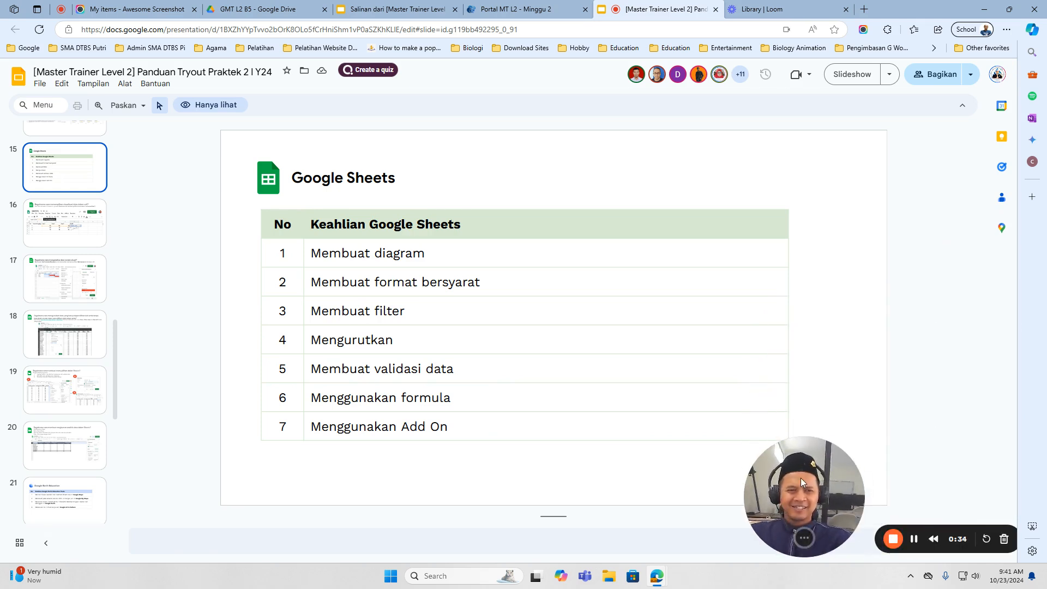
left_click_drag(800, 477, 865, 488)
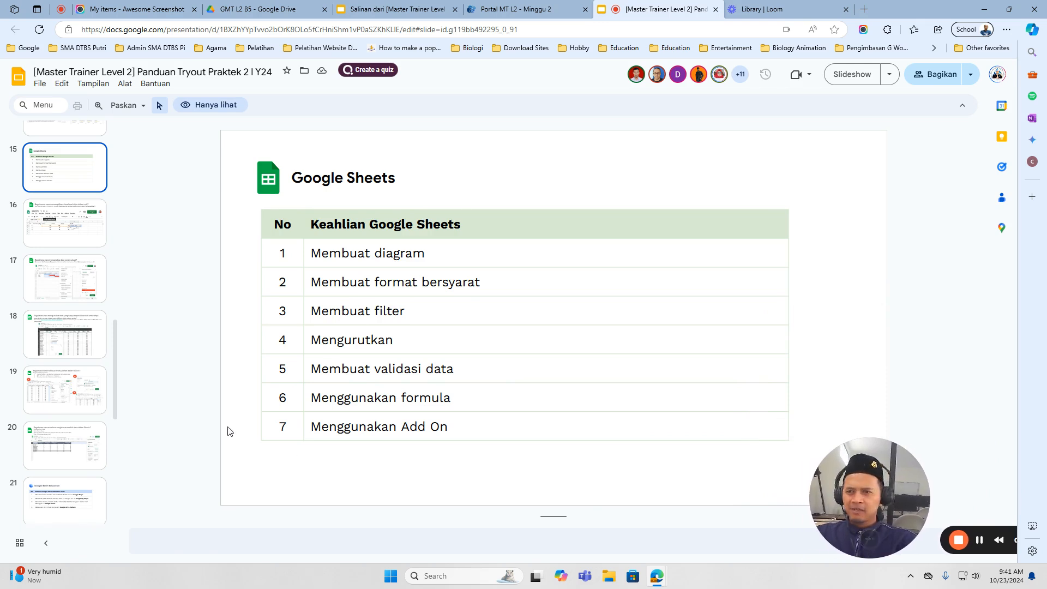
Step: Review the sparkline task on slide 16 of the guide deck and the matching empty slide 16 in the tryout deck copy
left_click(70, 234)
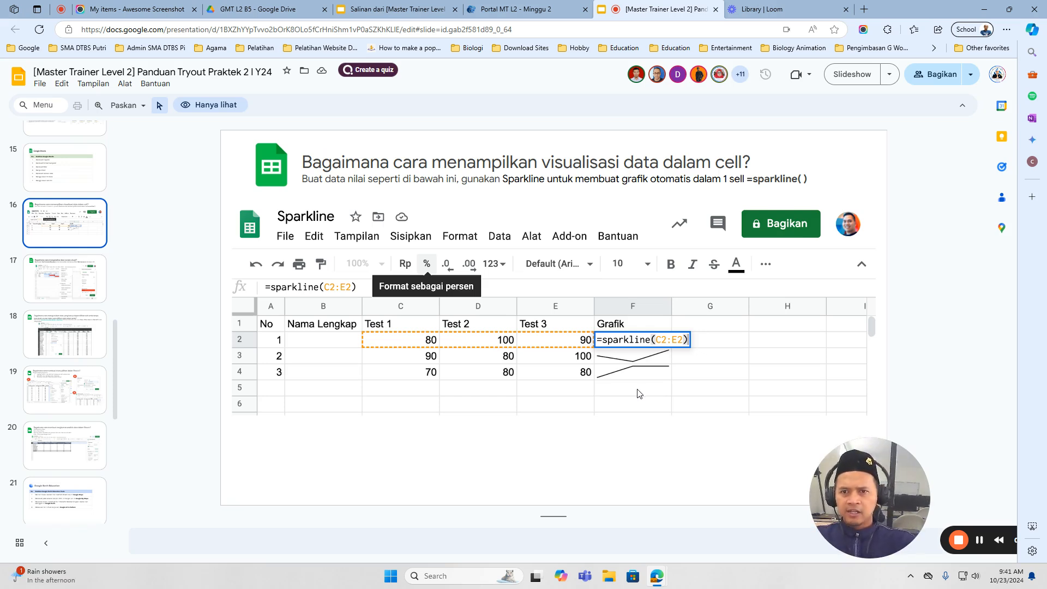
left_click_drag(326, 178, 787, 177)
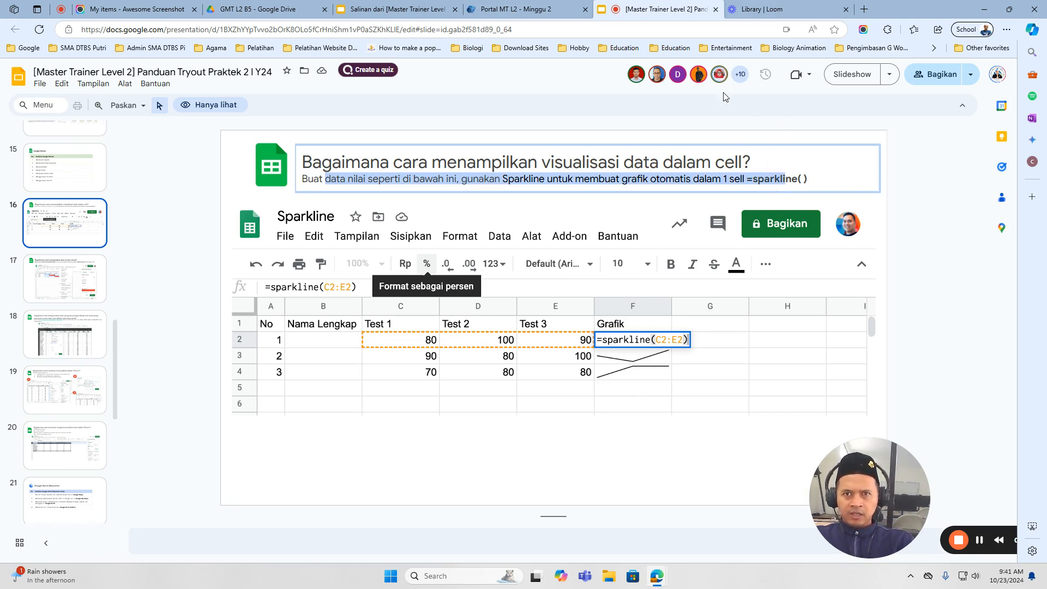
left_click(396, 9)
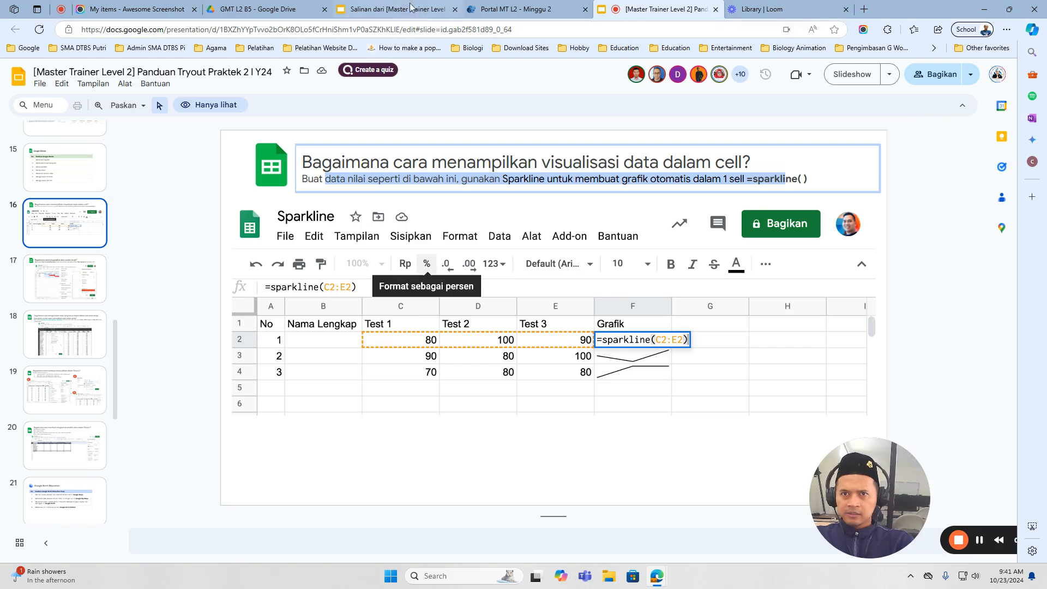
left_click(68, 324)
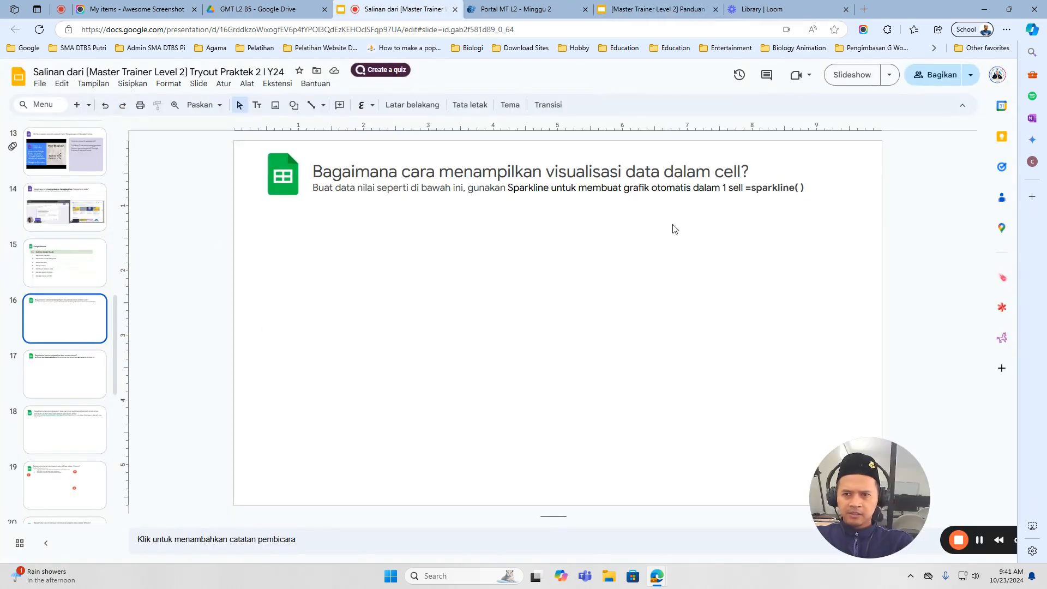
left_click(66, 283)
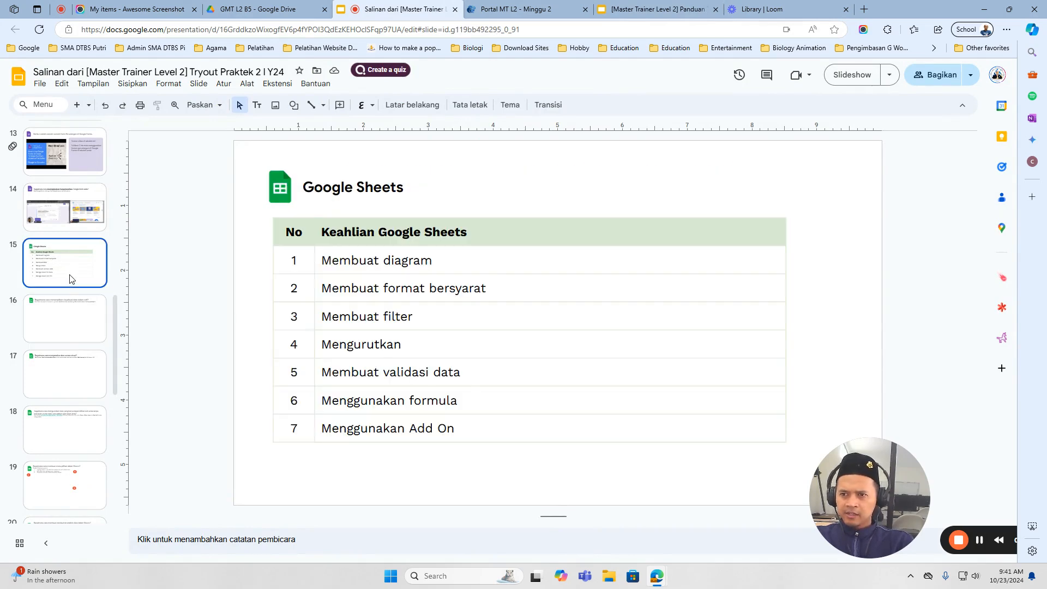
left_click(66, 316)
left_click(79, 279)
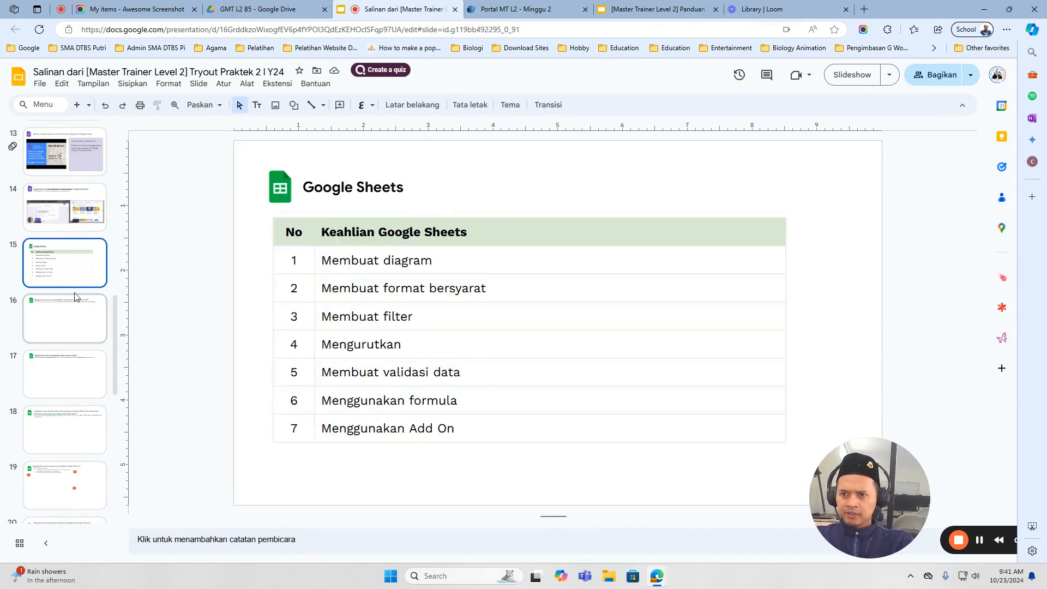
left_click(81, 309)
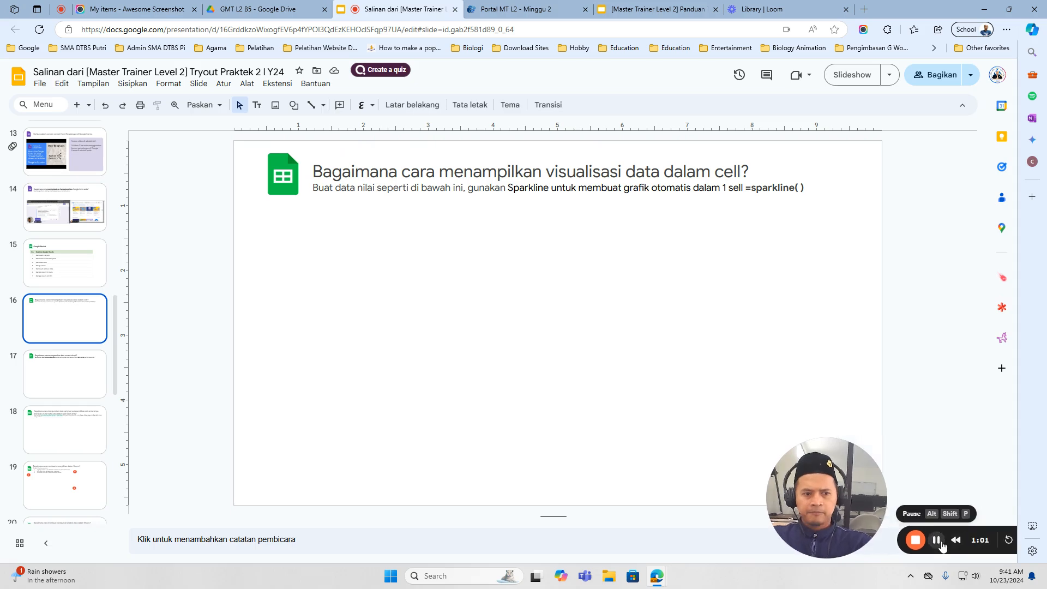
Step: Go to Google in a new browser tab and create a blank spreadsheet in Google Sheets
left_click(863, 8)
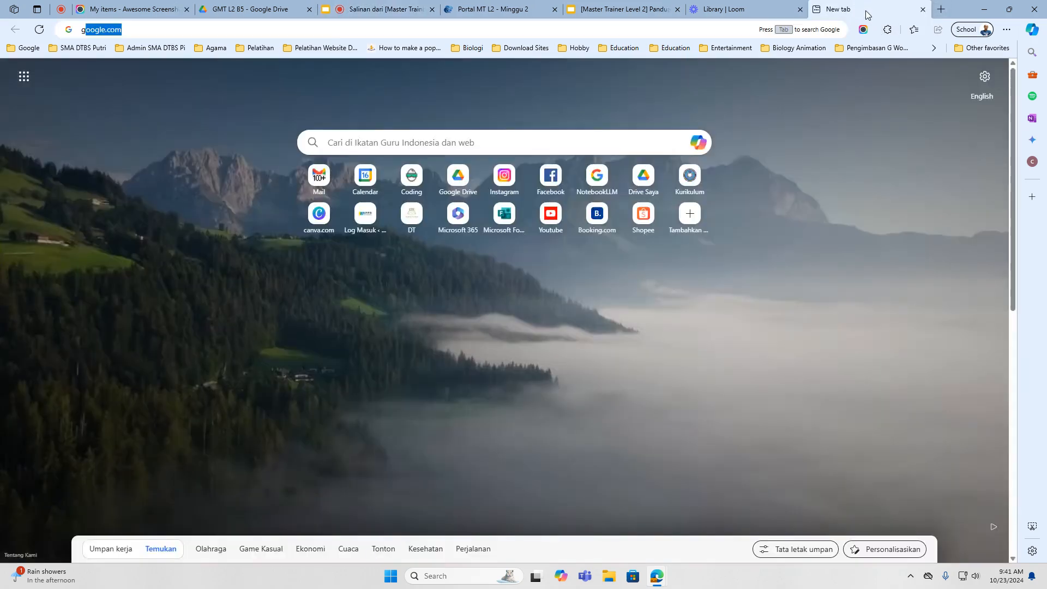
type("google")
key("Return")
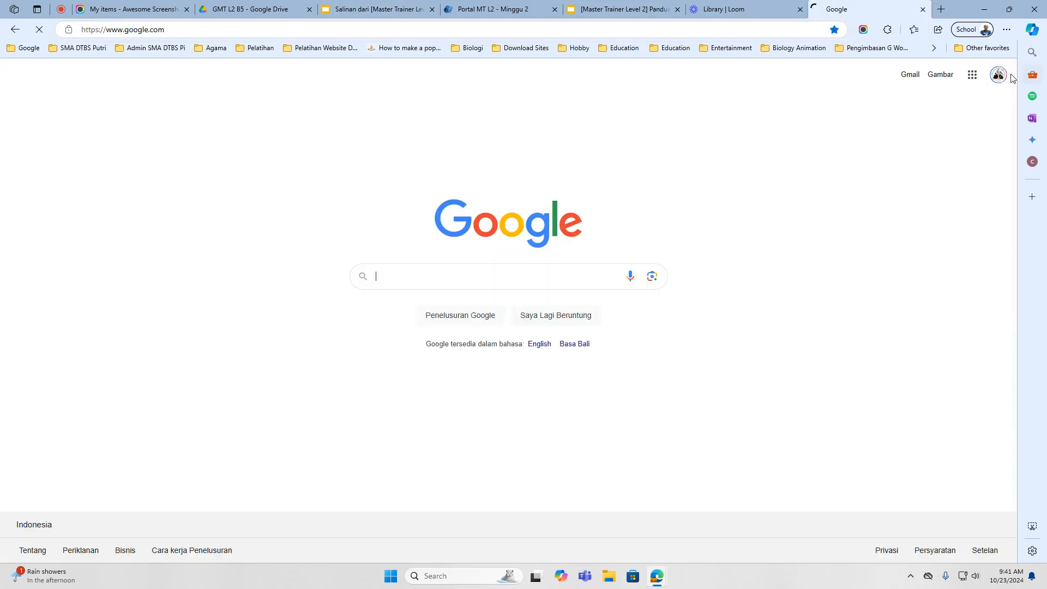
left_click(971, 75)
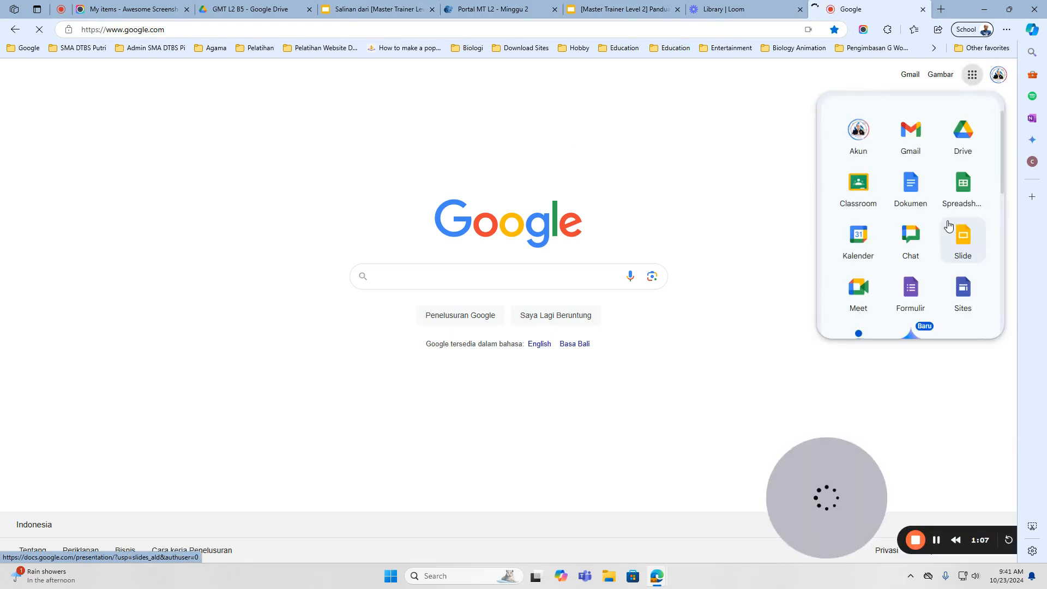
left_click(967, 187)
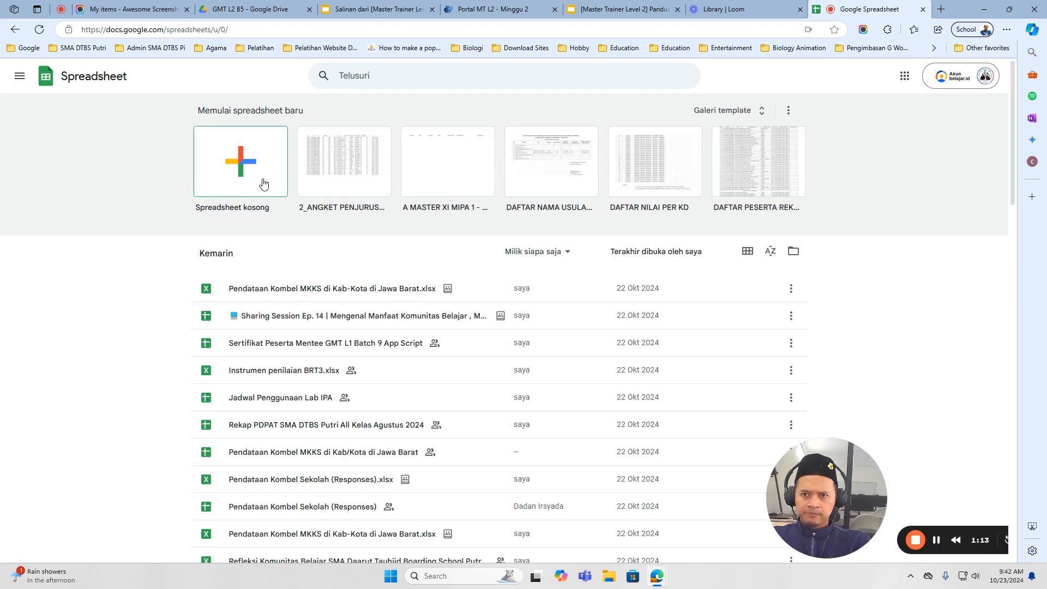
left_click(261, 181)
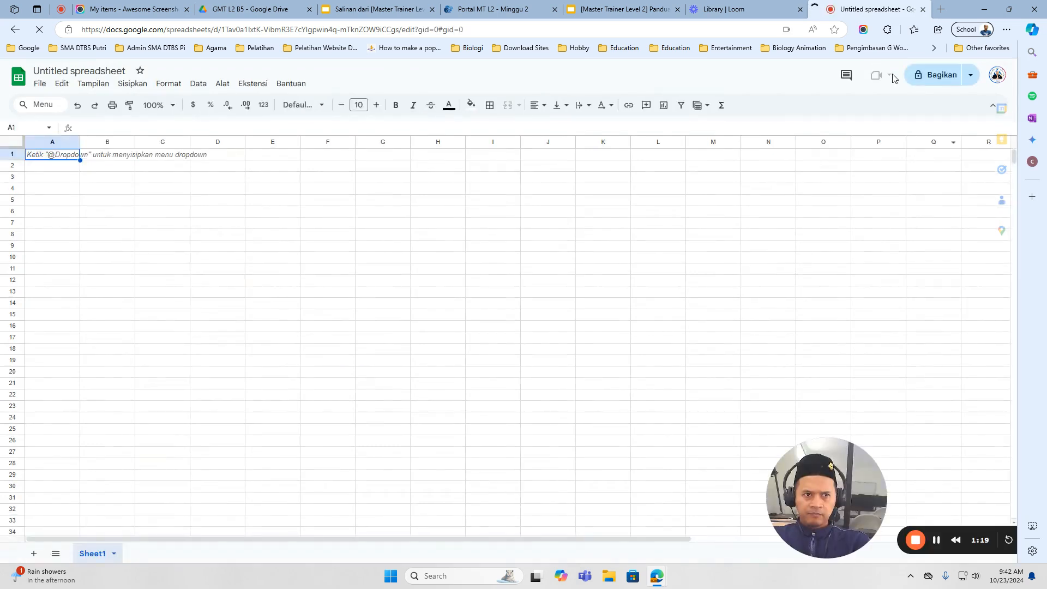
Step: Open Gemini in its own browser tab and close its sidebar version
left_click(1032, 138)
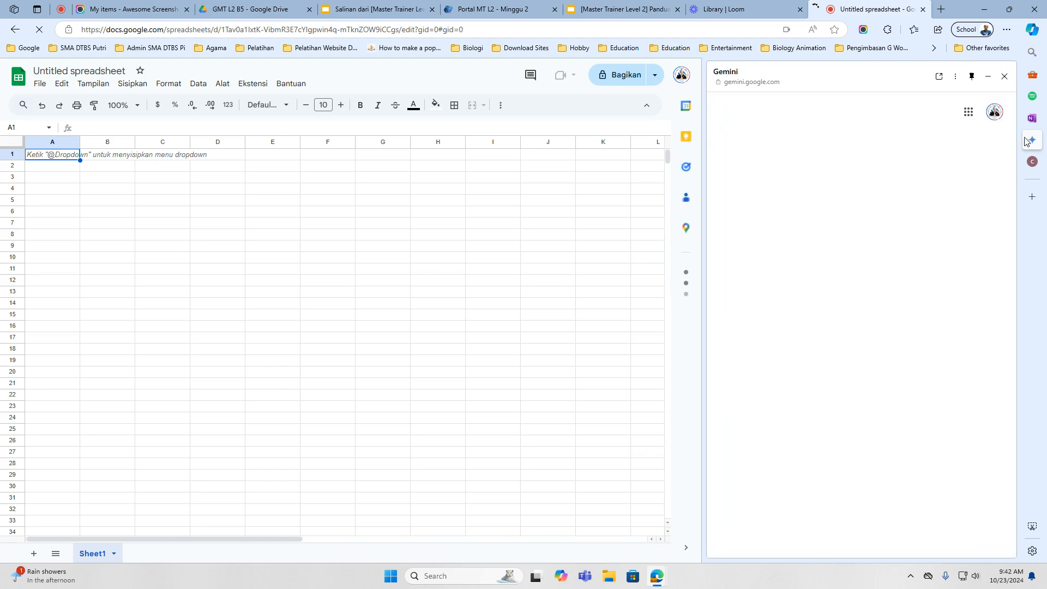
left_click(939, 77)
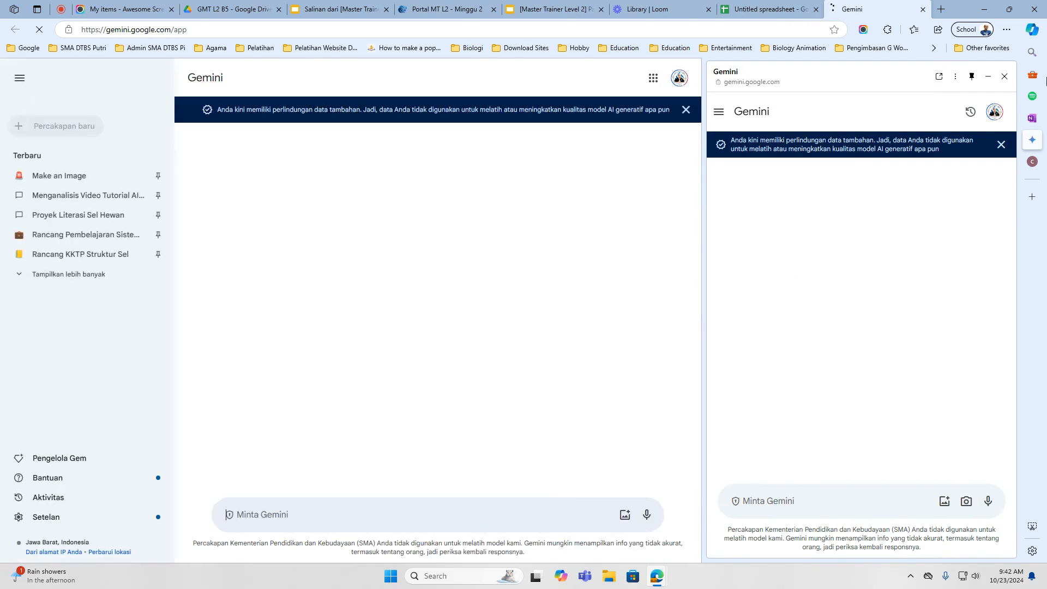
left_click(1004, 77)
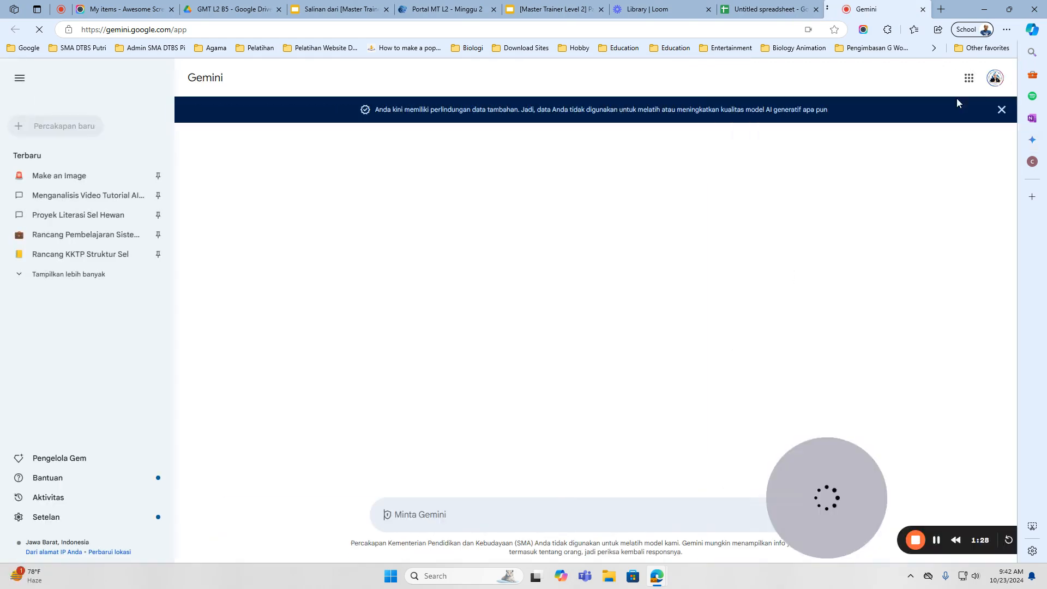
Step: Capture the No to Test 3 columns of the sample table on the guide deck's slide 16 to the clipboard
left_click(934, 540)
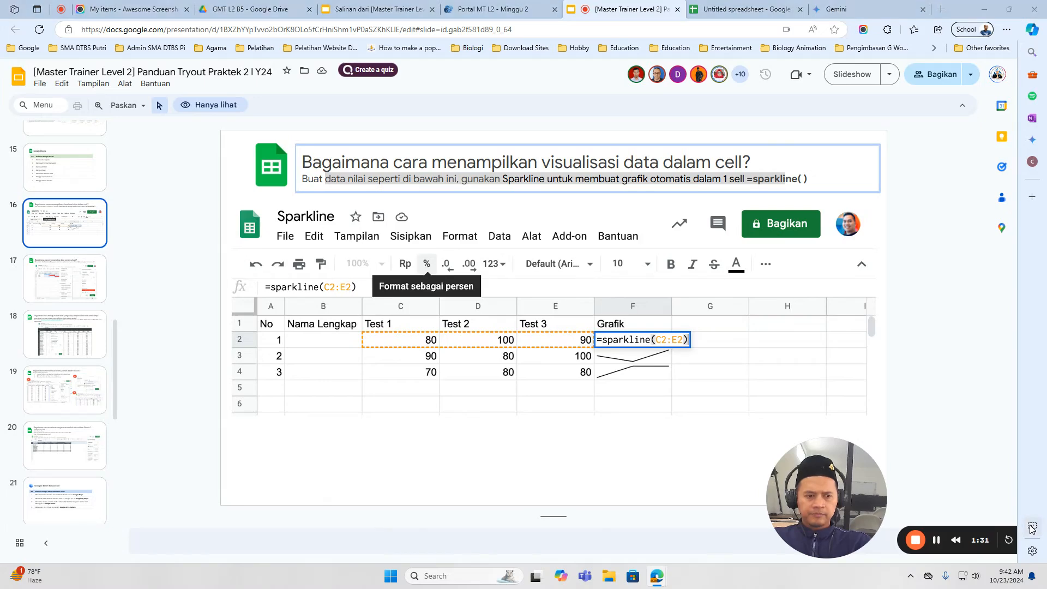
key("ctrl+shift+s")
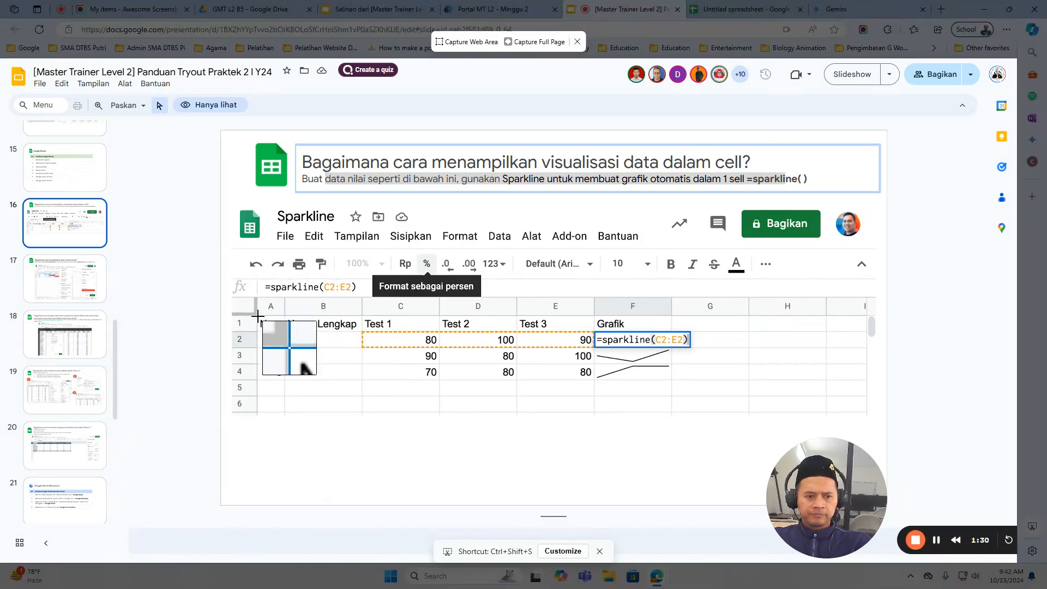
mouse_move(257, 316)
left_mouse_down()
mouse_move(711, 325)
mouse_move(702, 413)
mouse_move(590, 413)
left_mouse_up()
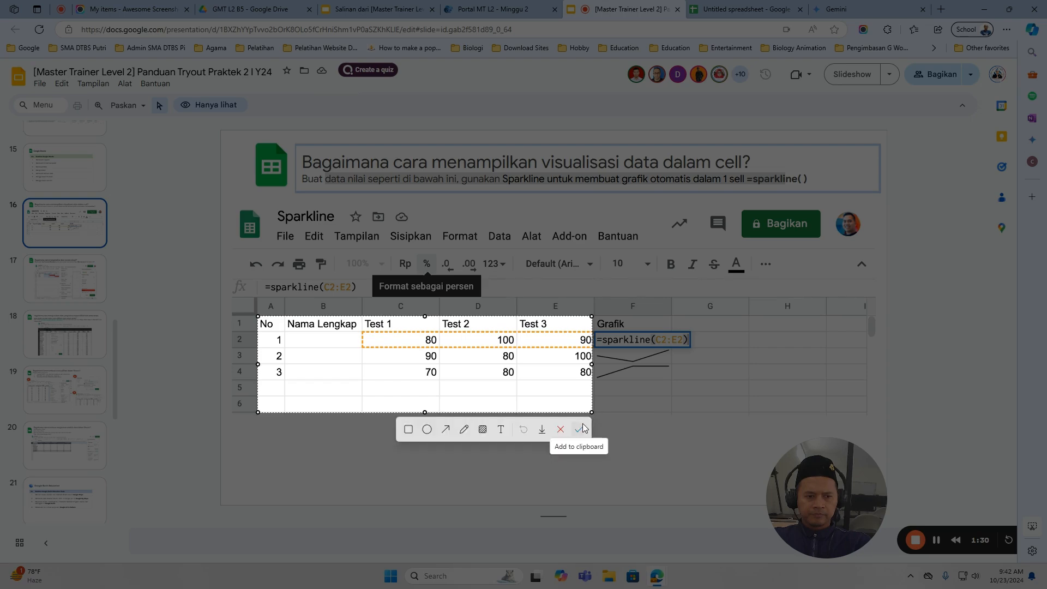
left_click(580, 428)
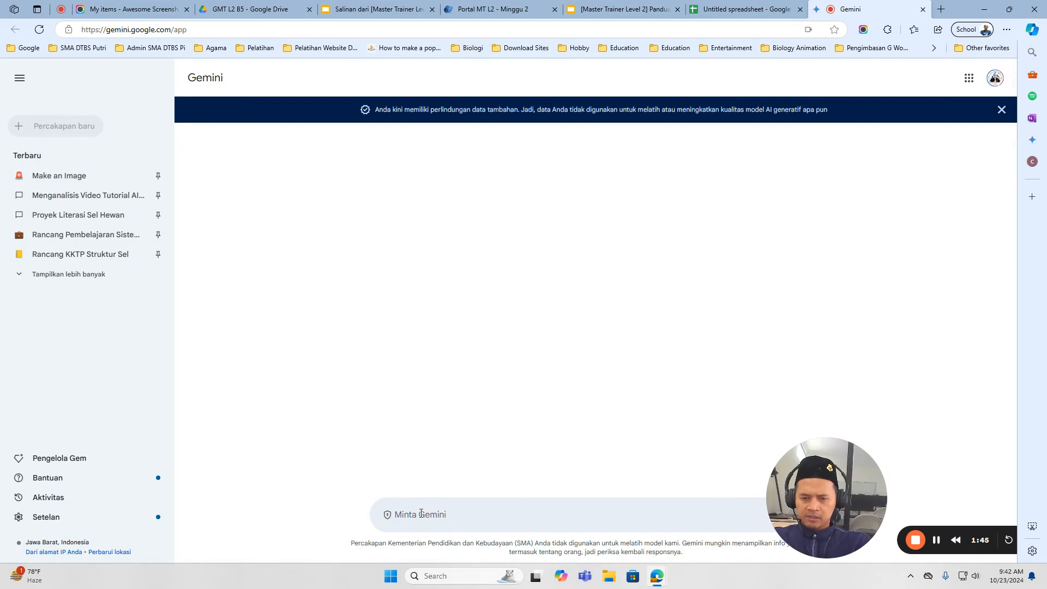
Step: Paste the table screenshot into Gemini and send the prompt "grab the data from picture, export to table"
key("ctrl+v")
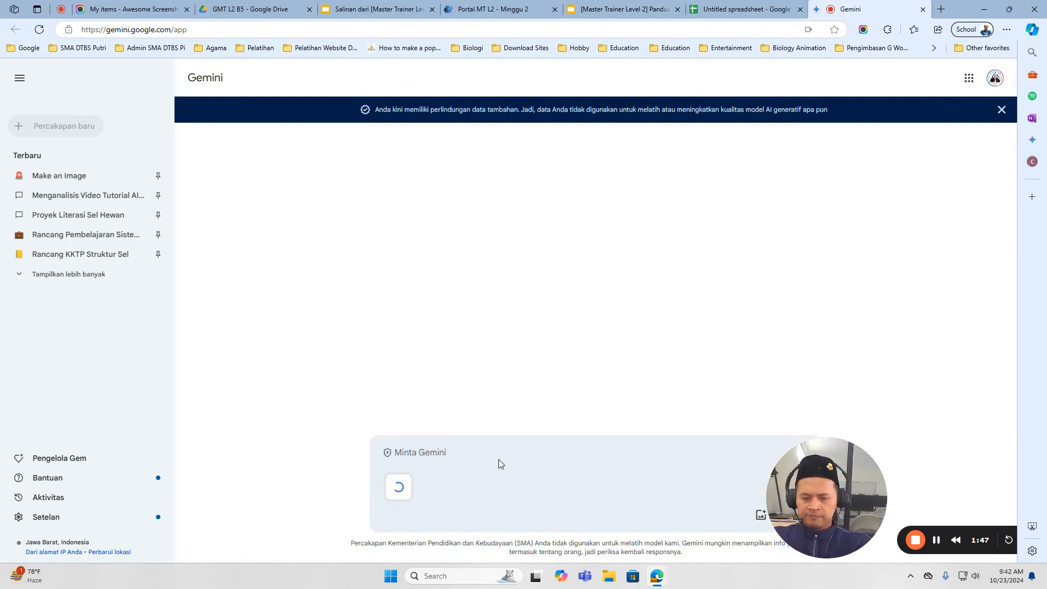
type("grab the data from picture, expor")
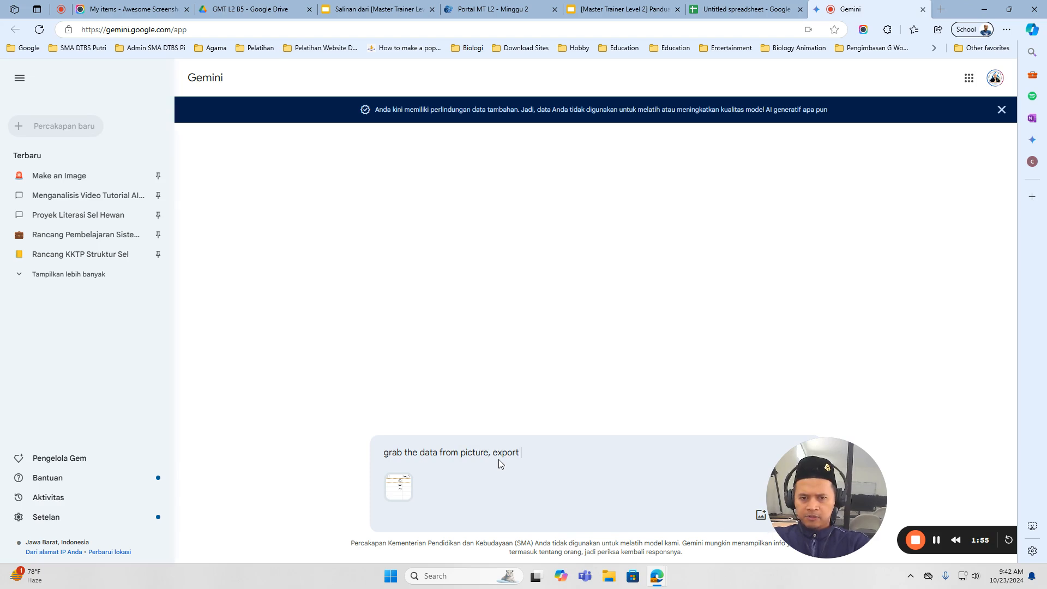
type("table")
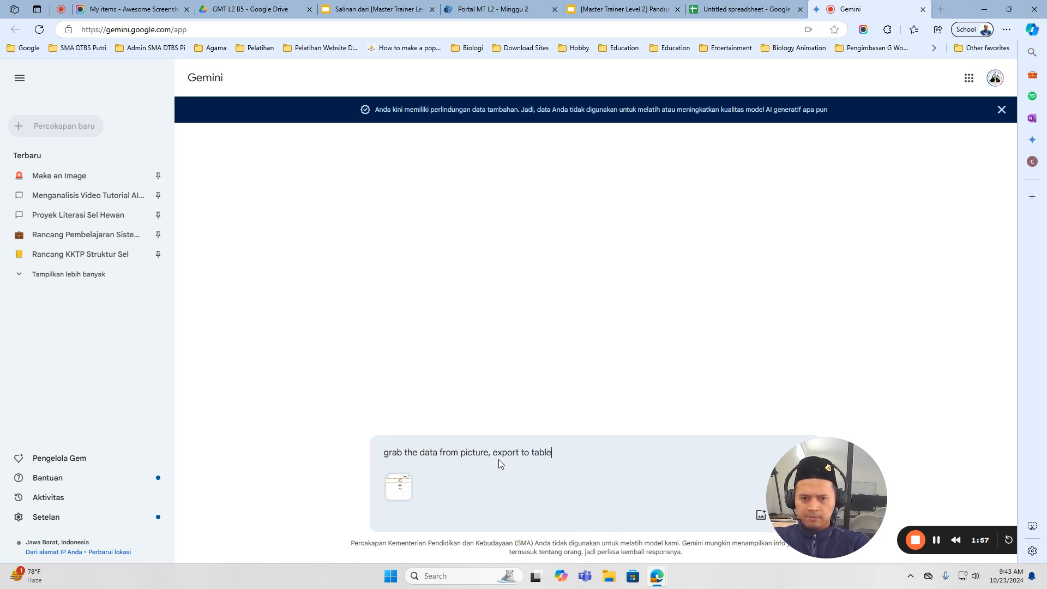
key("Return")
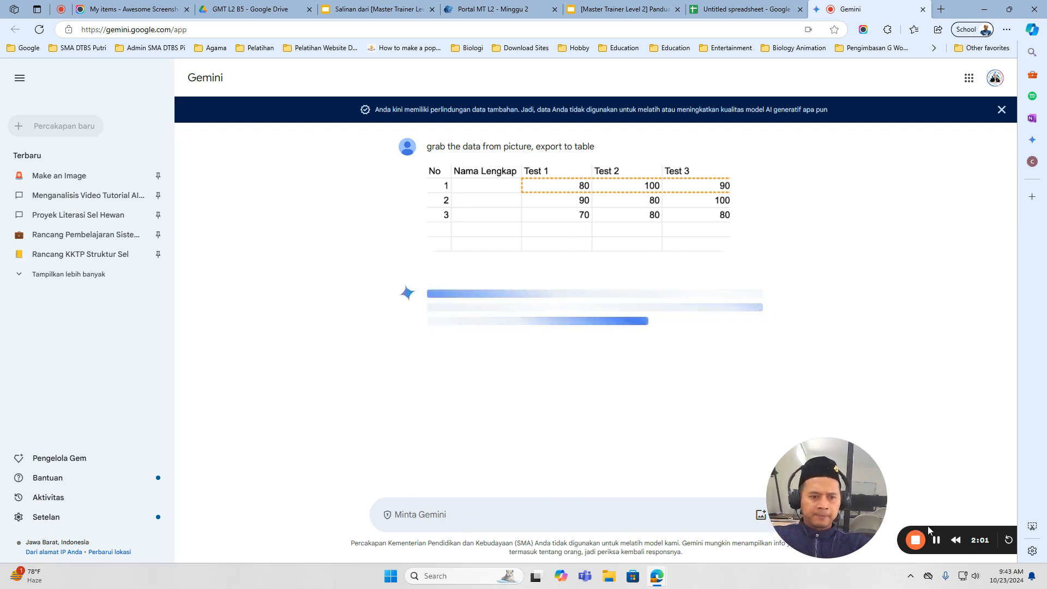
Step: Export Gemini's extracted student test table to a Google spreadsheet and open that spreadsheet
scroll(656, 244, "down", 3)
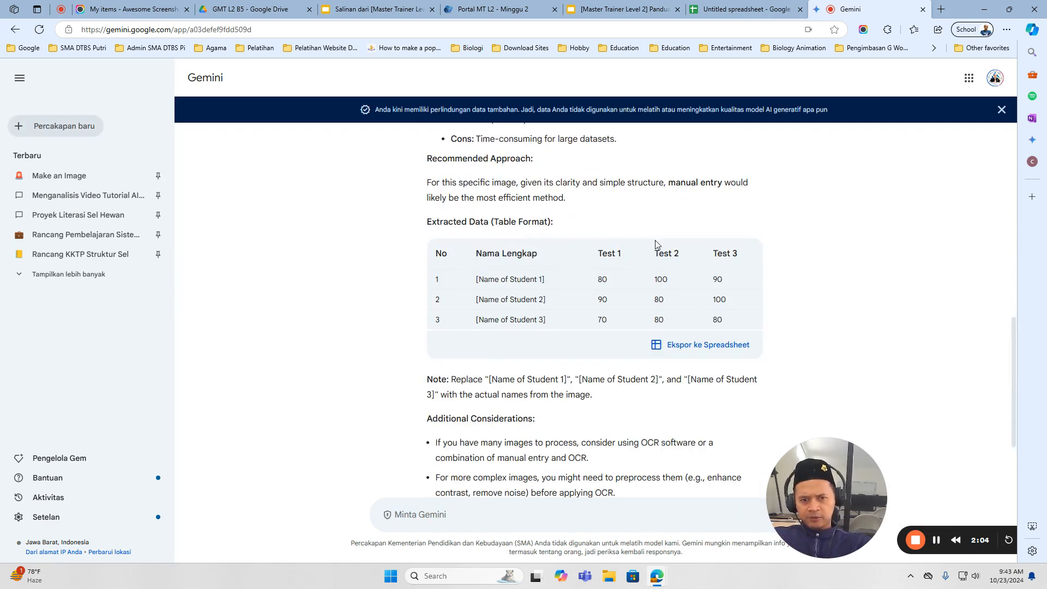
left_click(683, 354)
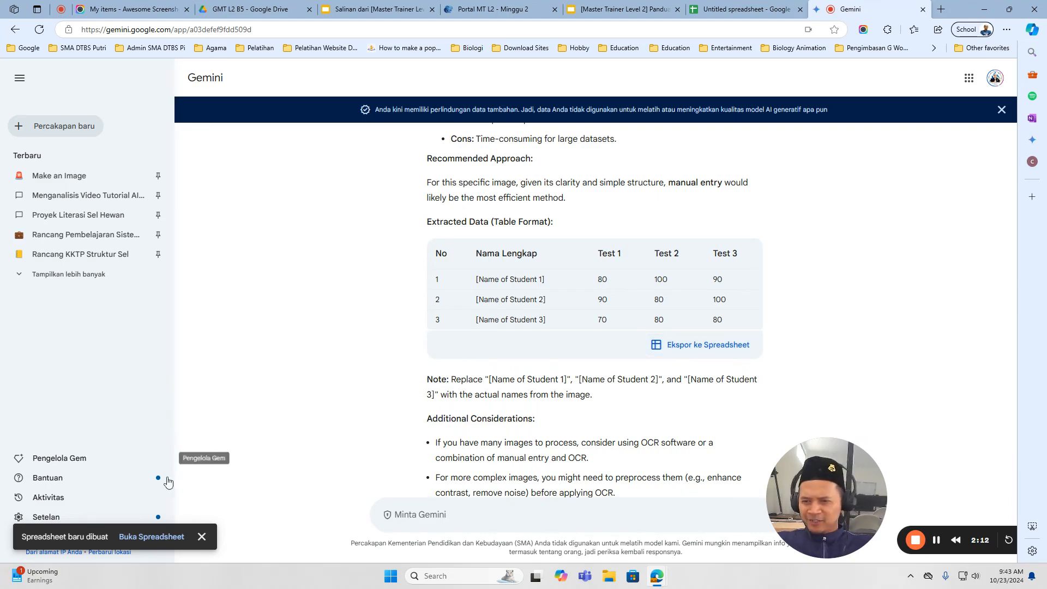
left_click(136, 538)
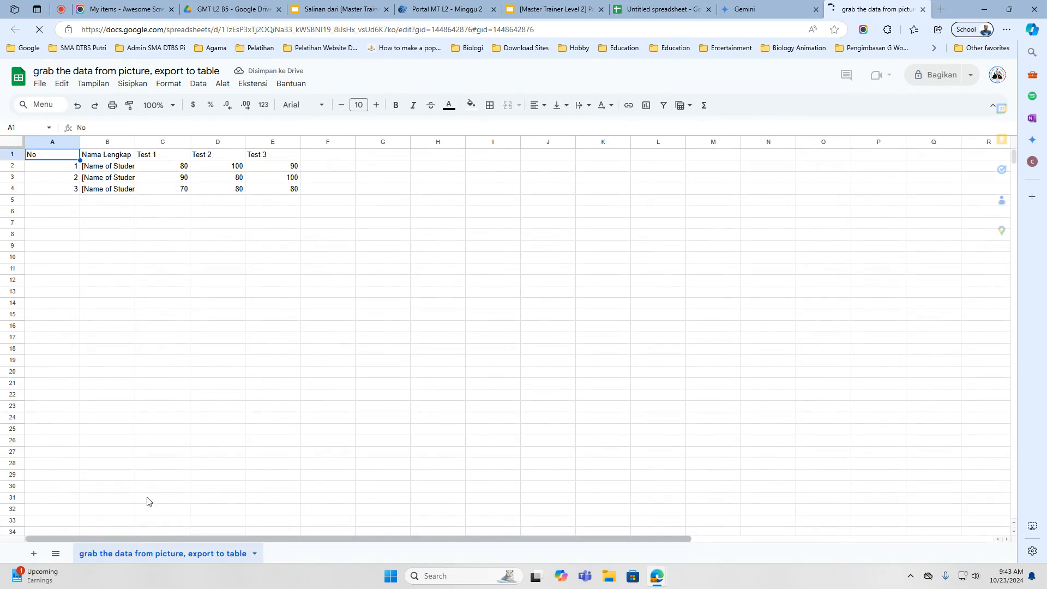
Step: Fit the No and Nama Lengkap columns to the width of their contents
double_click(136, 143)
double_click(79, 143)
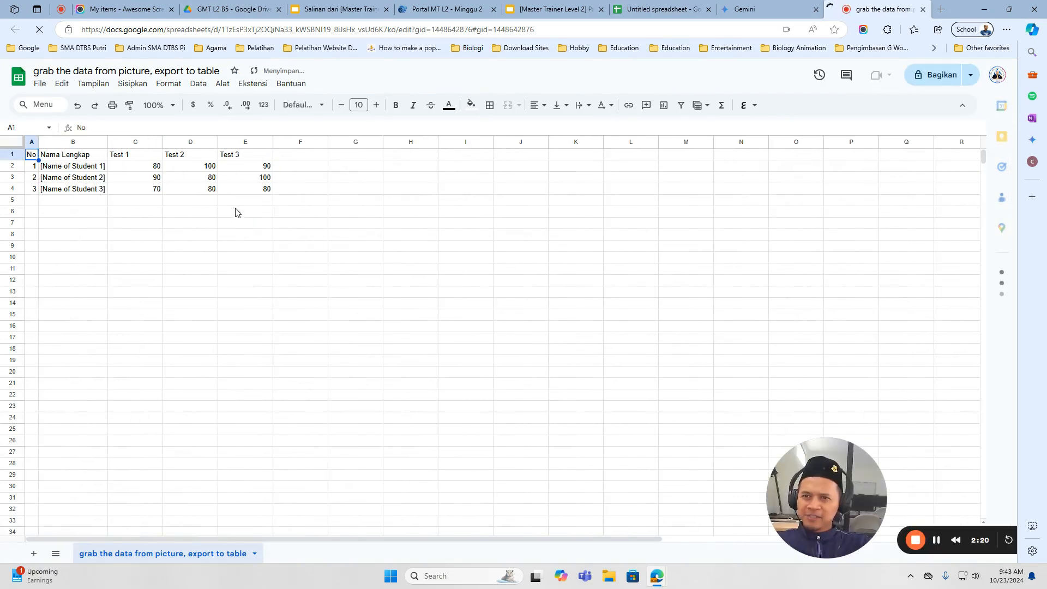
left_click(156, 104)
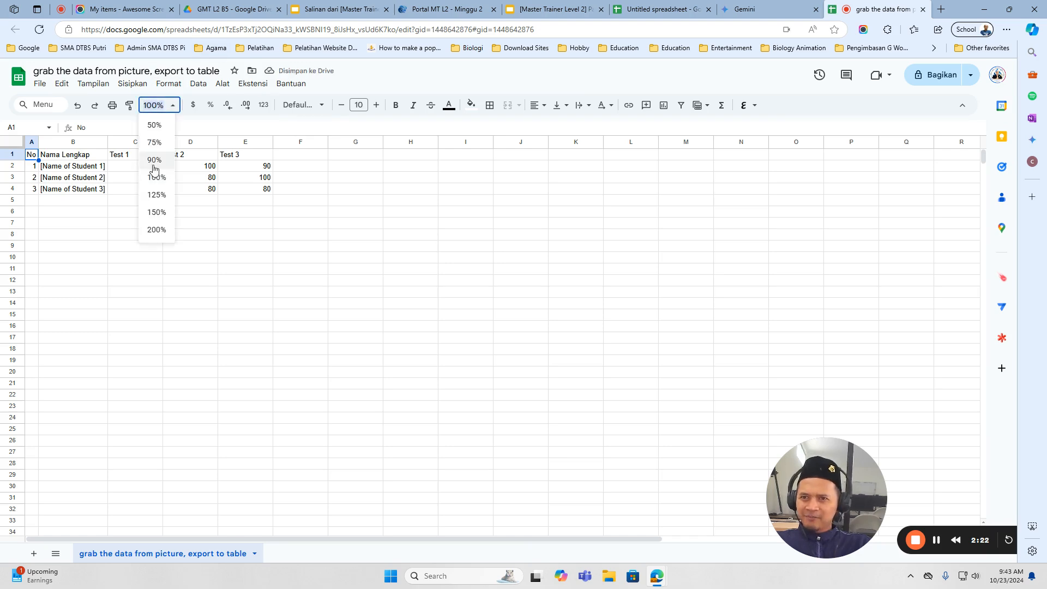
left_click(154, 212)
left_click(425, 260)
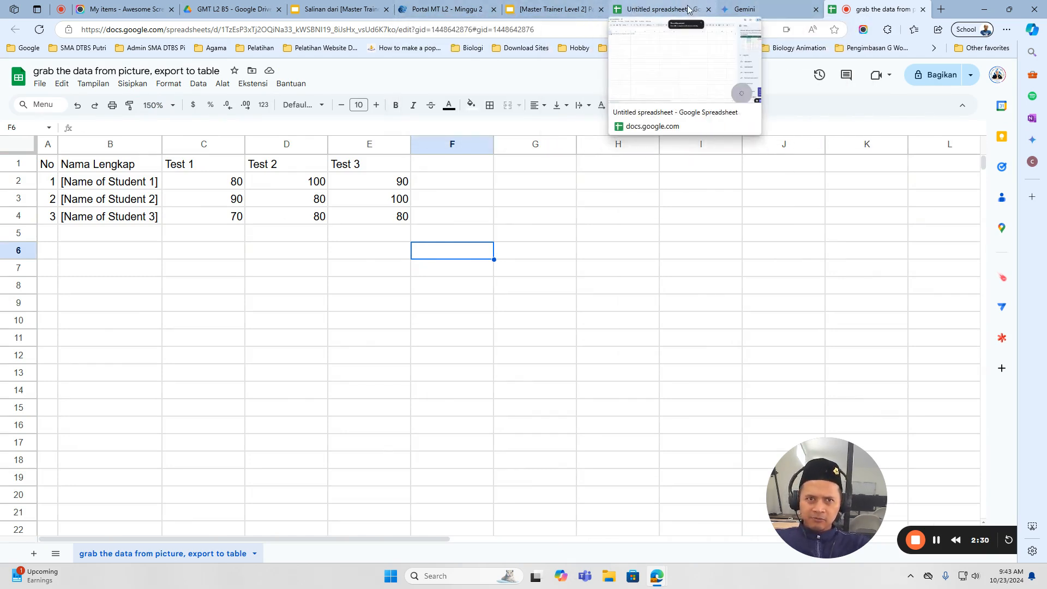
Step: Close the unused untitled spreadsheet and return to slide 16 of the tryout deck copy
left_click(706, 10)
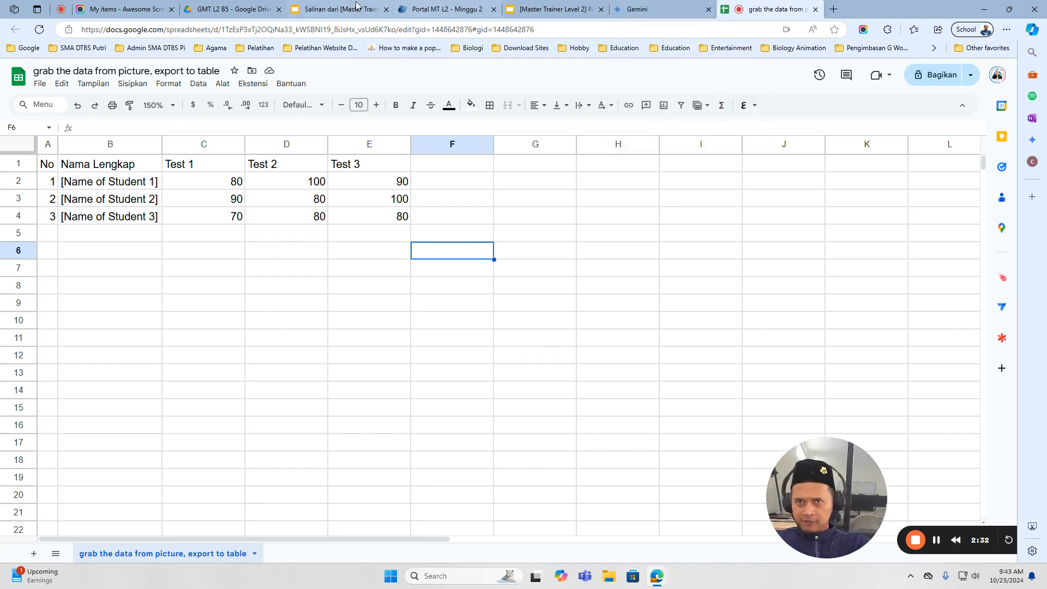
left_click(335, 9)
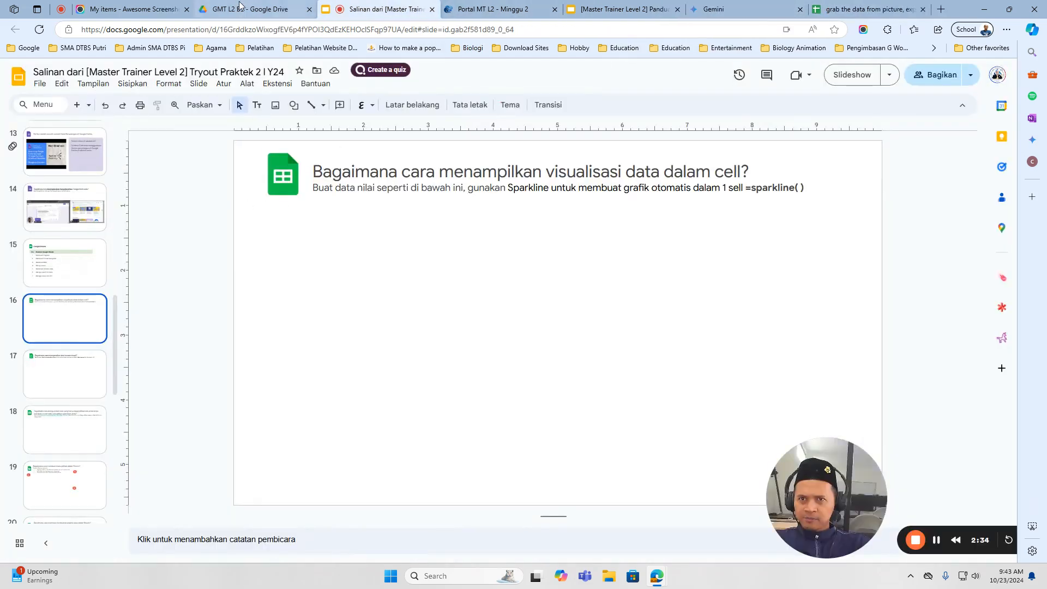
Step: Return to the exported student test spreadsheet and enter the header Grafik in cell F1, after checking the guide's sparkline example
left_click(254, 9)
left_click(358, 5)
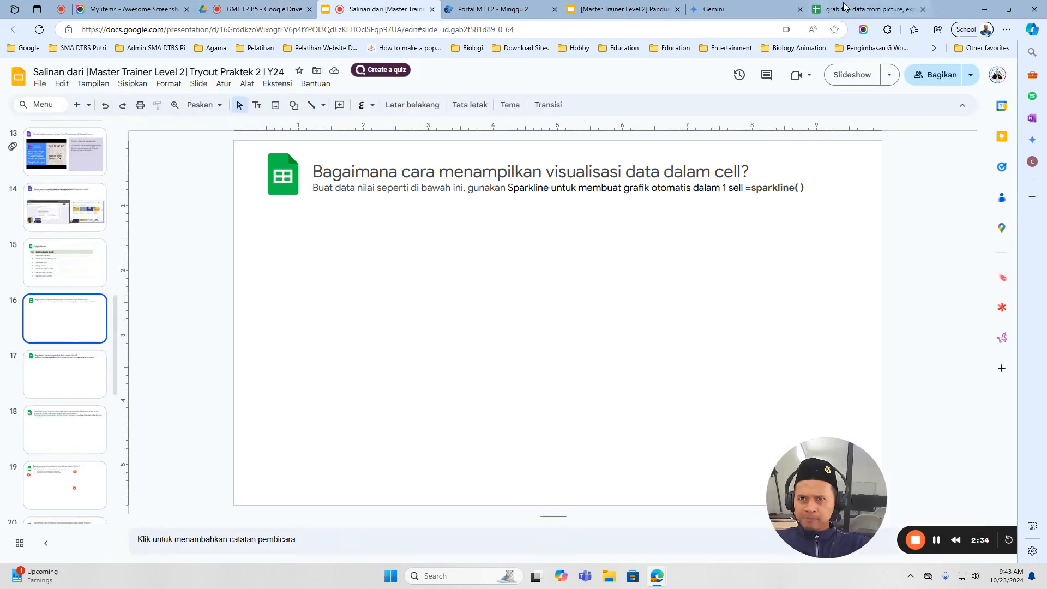
left_click(640, 7)
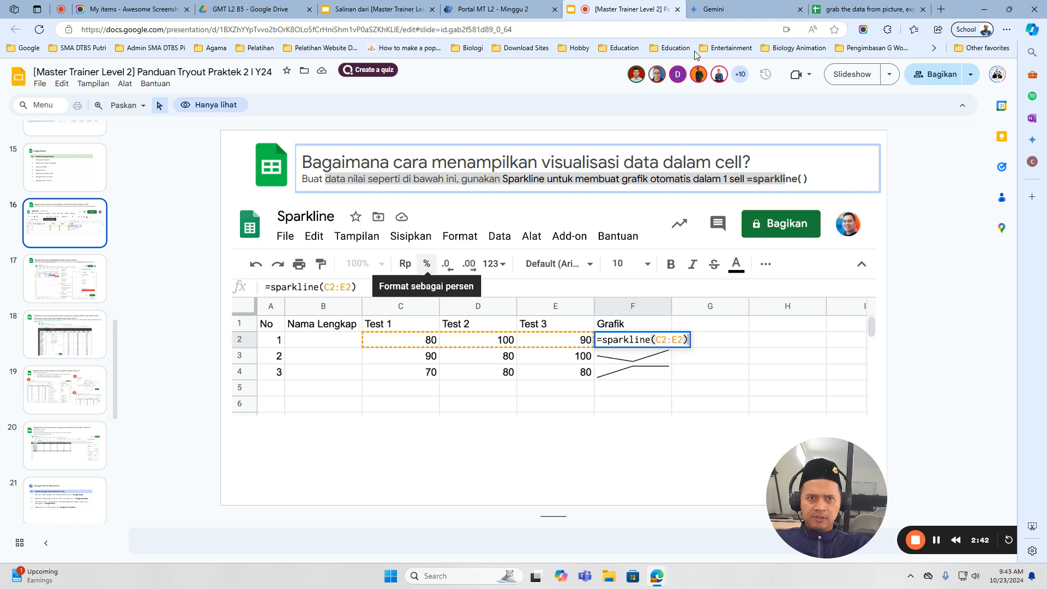
left_click(884, 7)
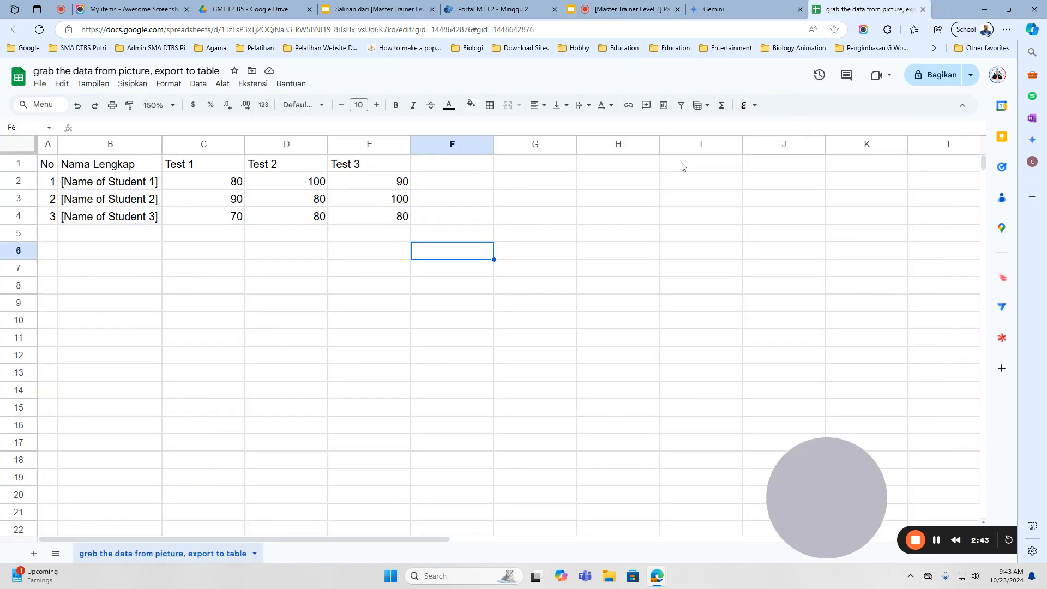
left_click(455, 168)
type("Gra")
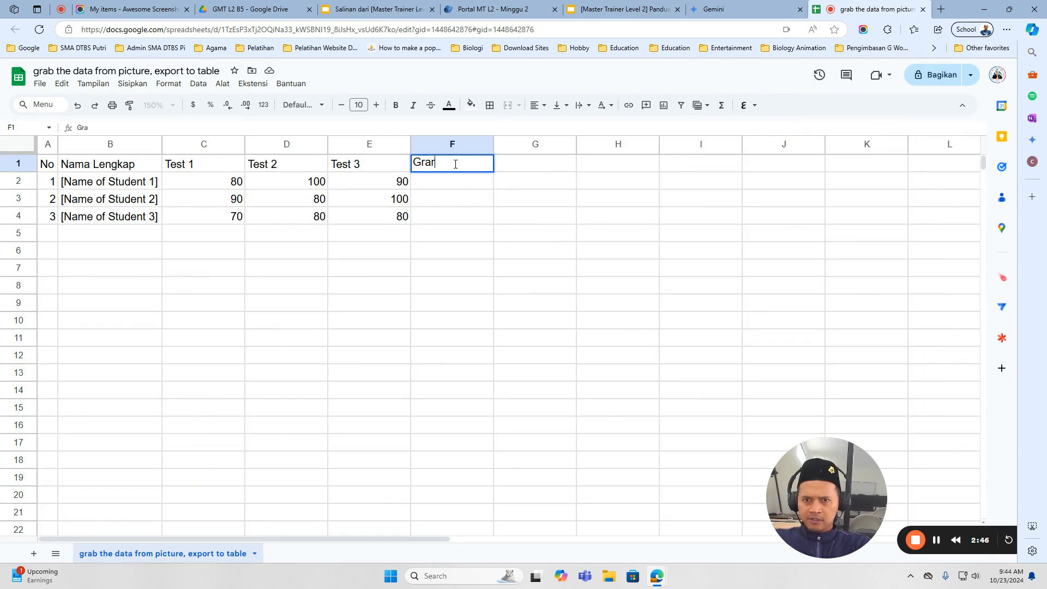
type("fik")
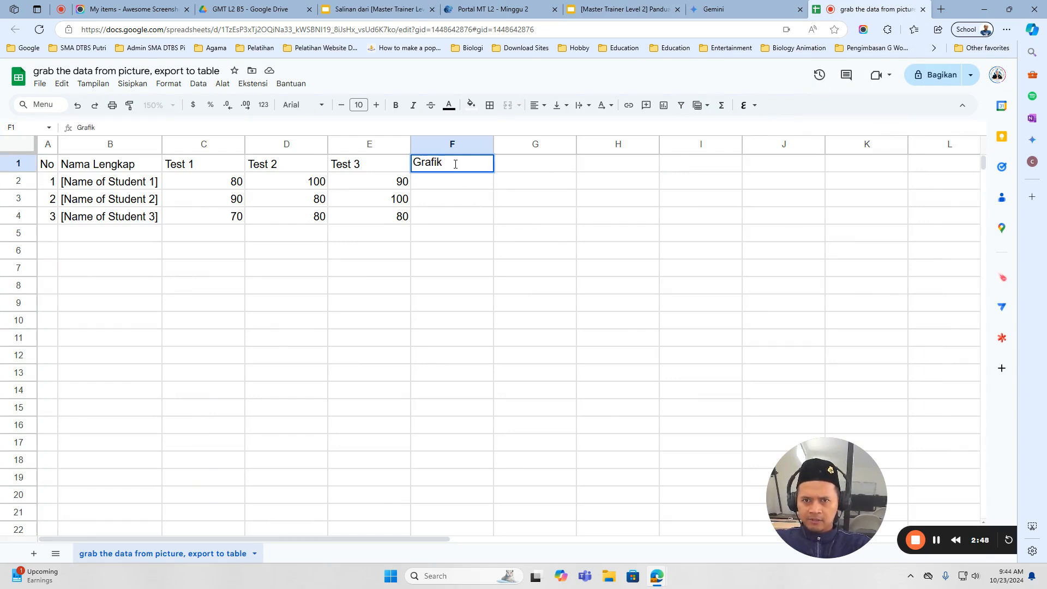
key("Return")
Step: Enter a SPARKLINE formula in F2 that charts the first student's scores in C2:E2
type("=spar")
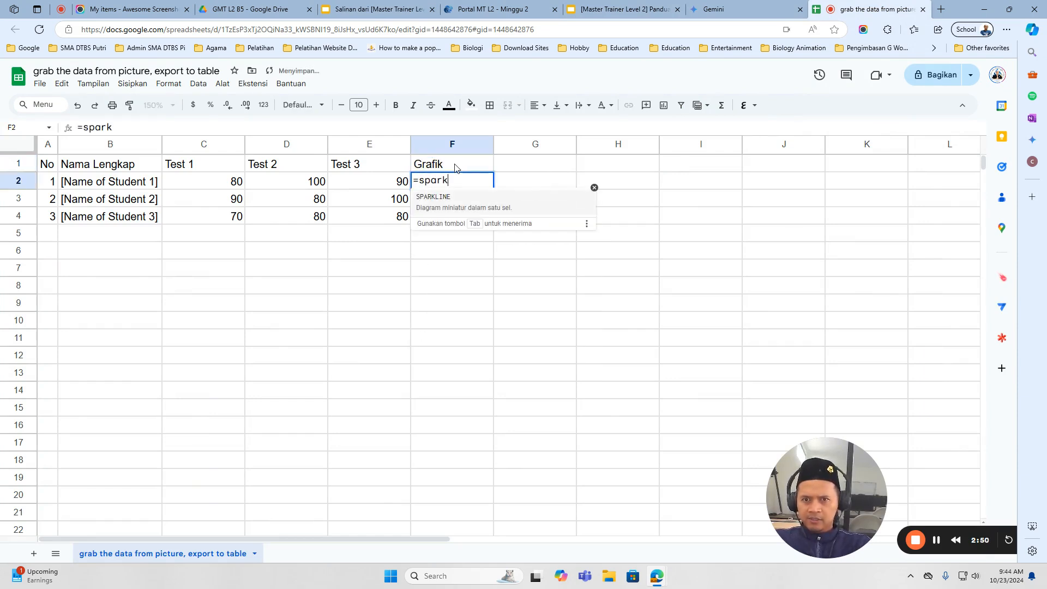
type("k")
left_click(446, 197)
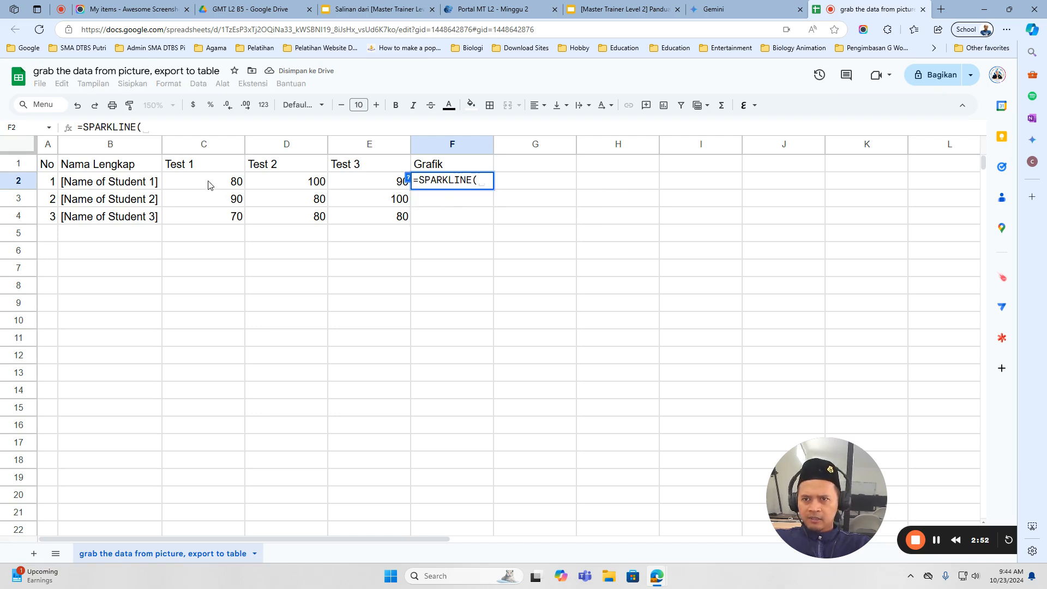
left_click_drag(208, 184, 402, 182)
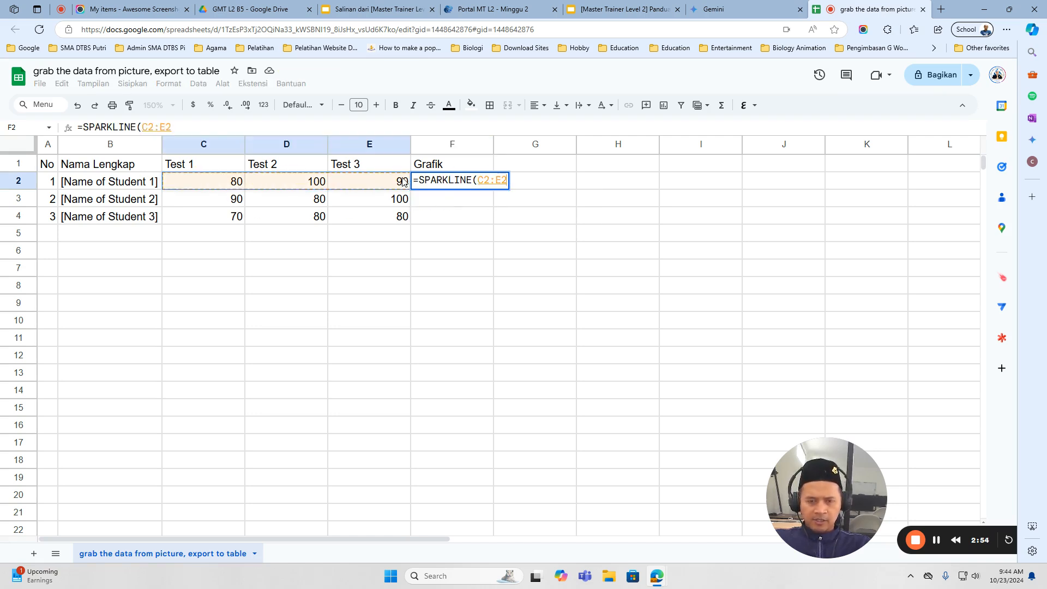
key("Return")
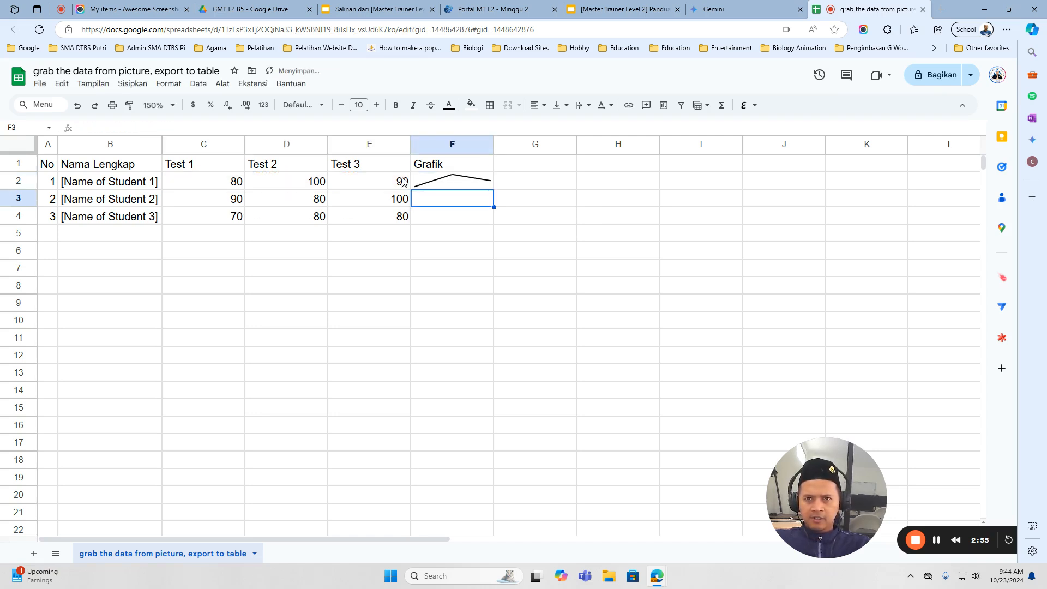
Step: Copy the sparkline formula from F2 down through F4 for the remaining students
left_click(448, 181)
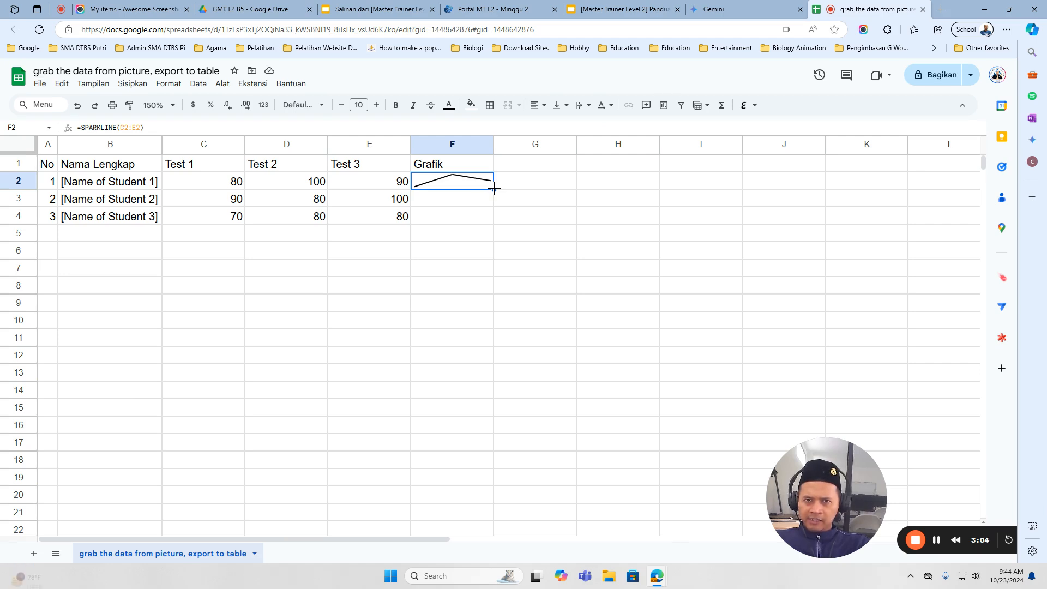
left_click_drag(494, 188, 492, 220)
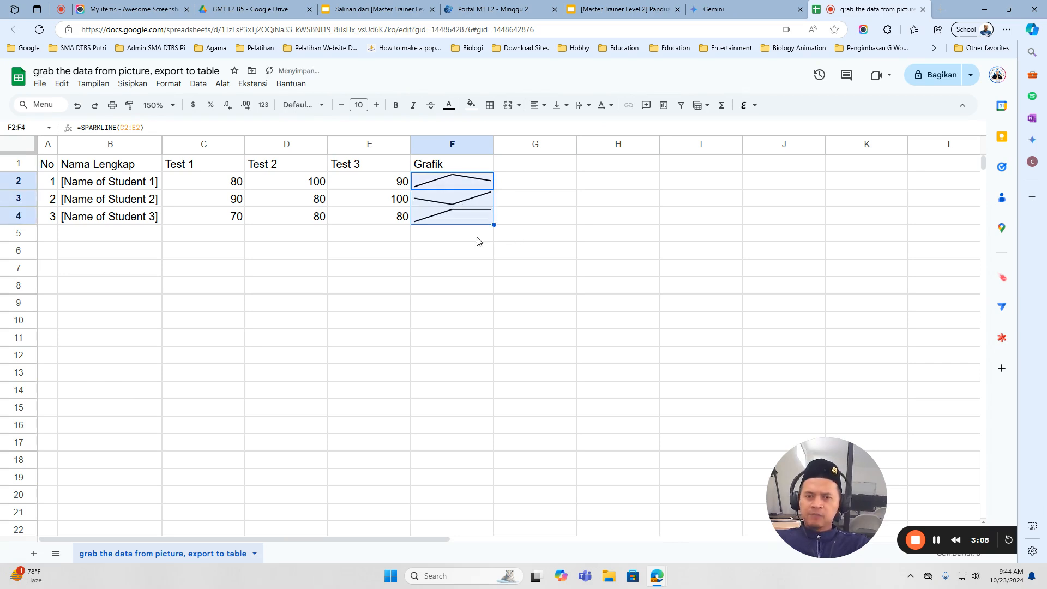
left_click(477, 240)
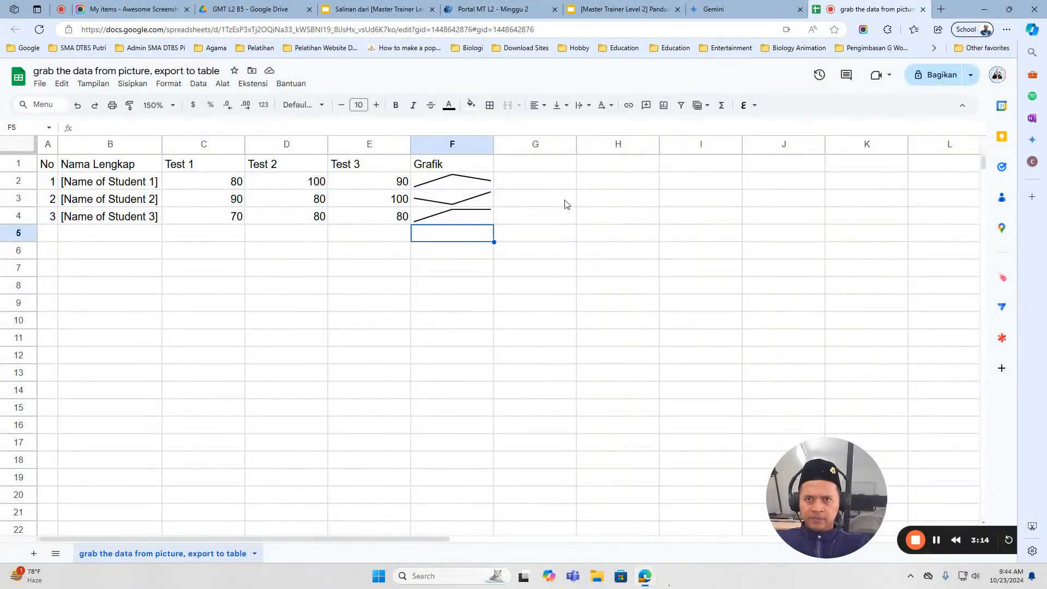
Step: Insert the copied screenshot of the sparkline spreadsheet on slide 16 of the tryout deck copy, below the heading text
left_click(381, 9)
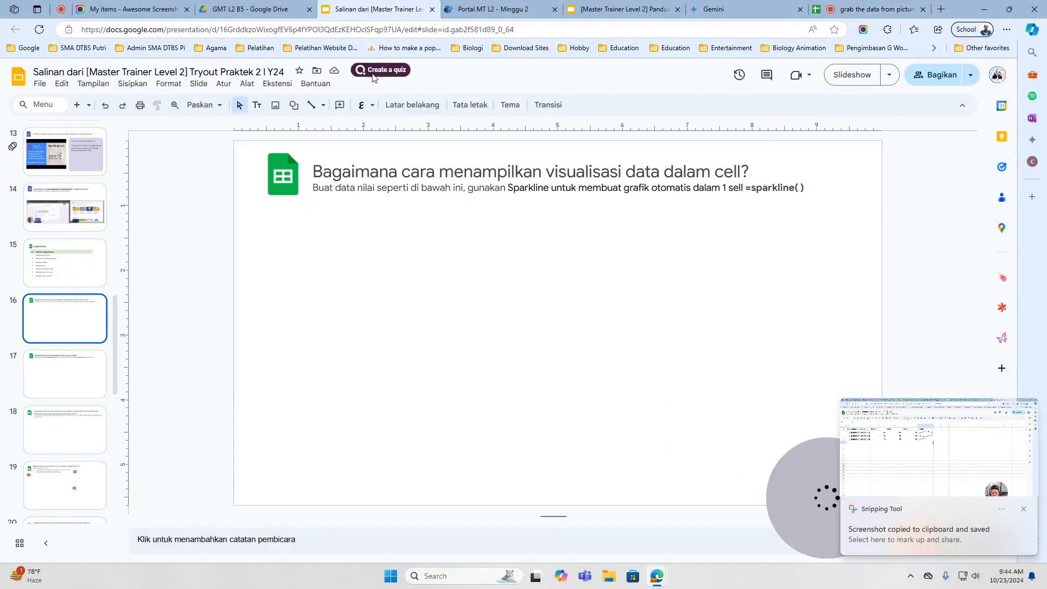
right_click(396, 252)
left_click(428, 292)
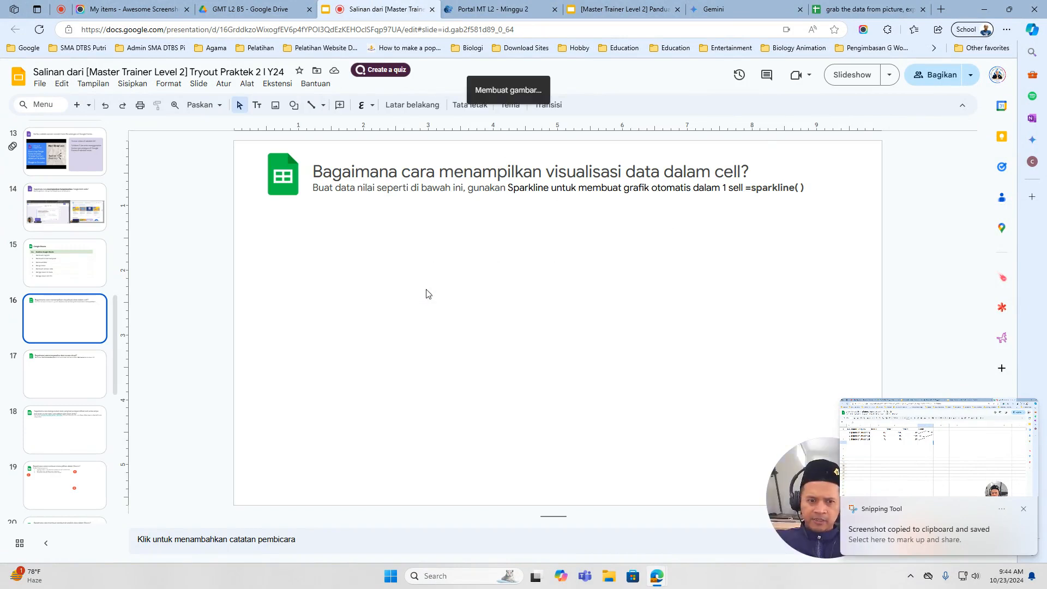
left_click_drag(618, 273, 581, 269)
Step: Center the spreadsheet screenshot horizontally on slide 16 and deselect it
left_click(224, 83)
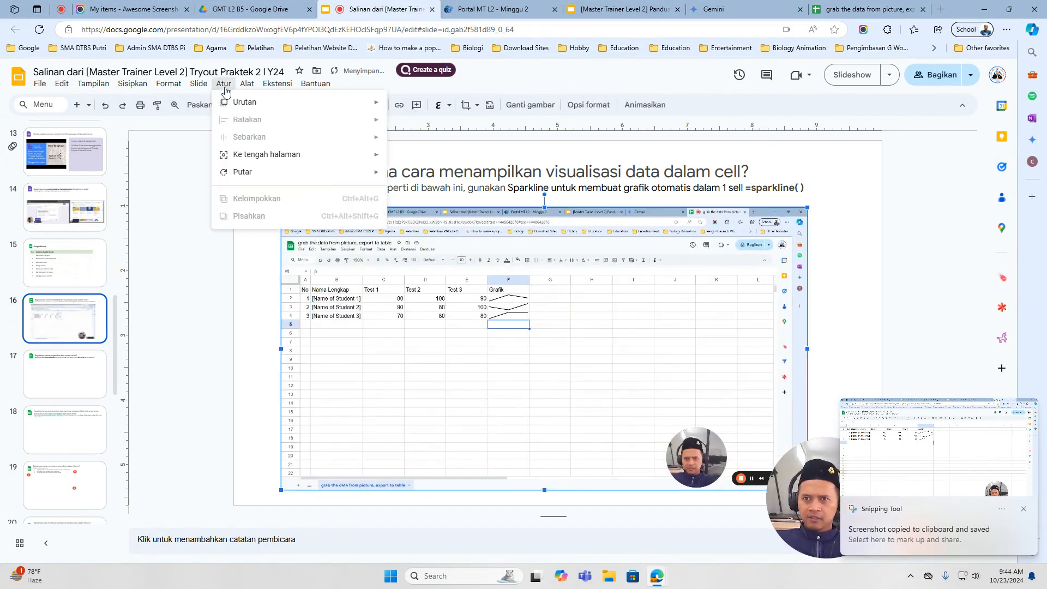
mouse_move(283, 156)
left_click(425, 157)
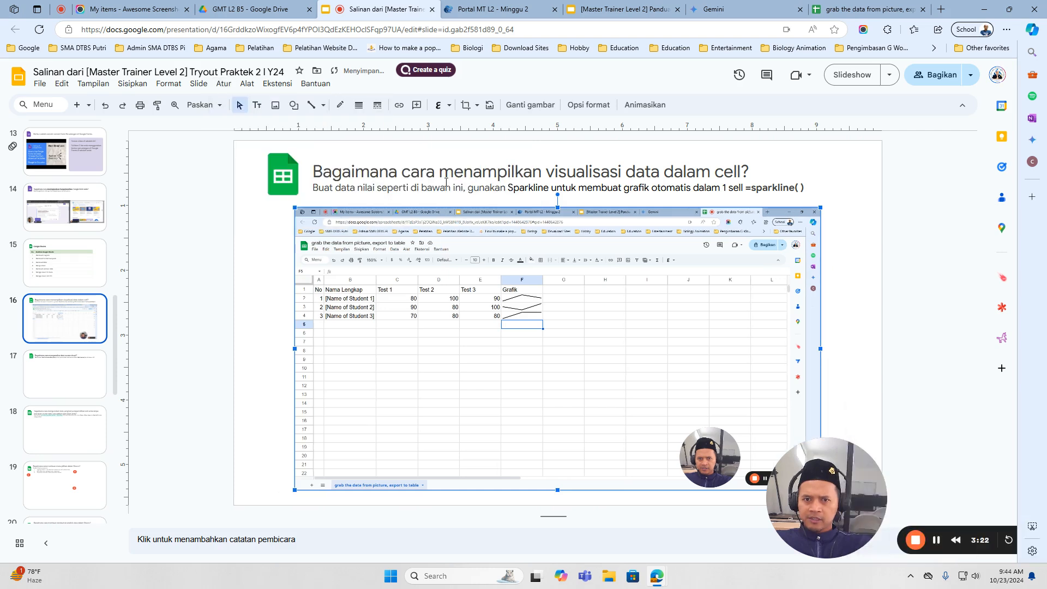
left_click(913, 239)
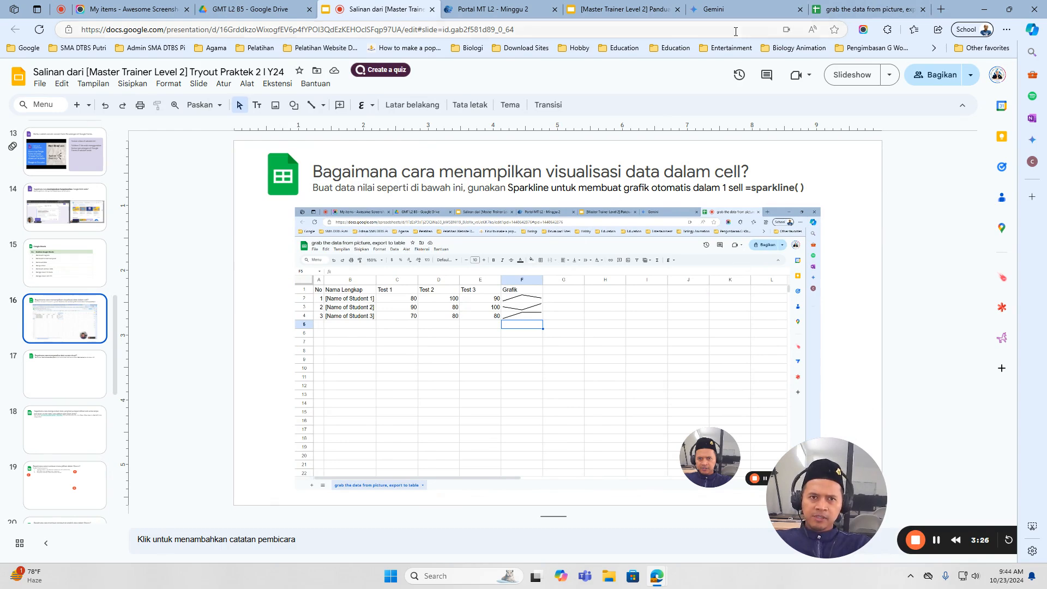
Step: Examine the RO Wali Kelas bar's formula in V5 on the Dashboard sheet of the Rekap PDPAT workbook
left_click(866, 10)
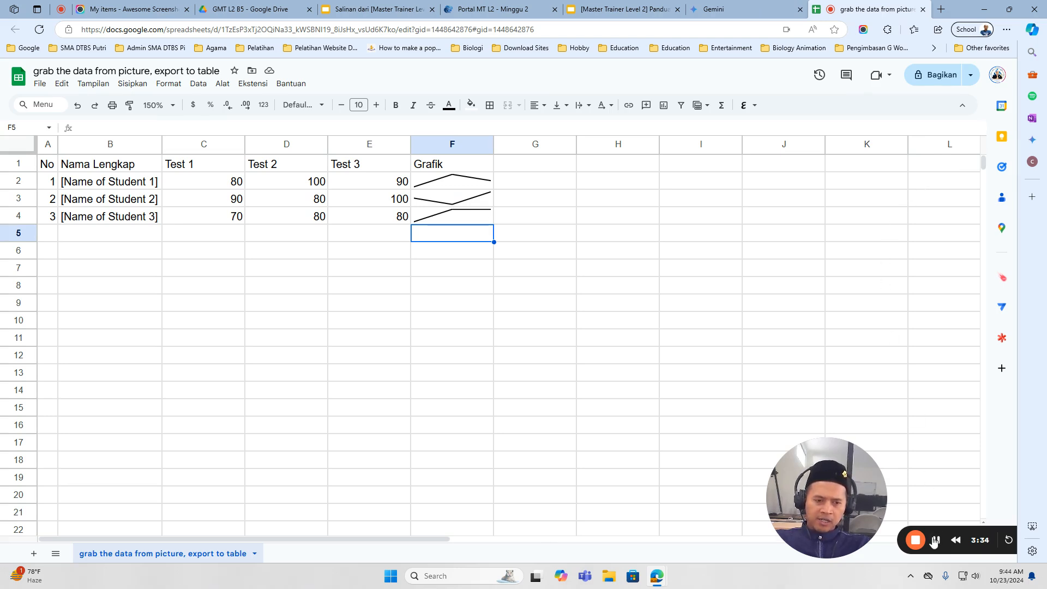
left_click(936, 540)
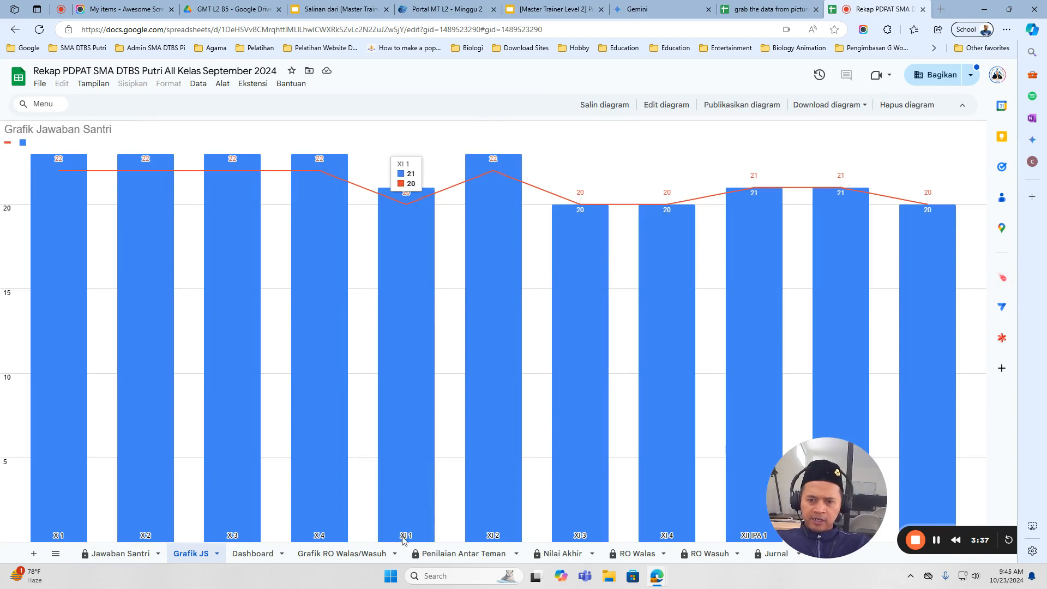
left_click(253, 553)
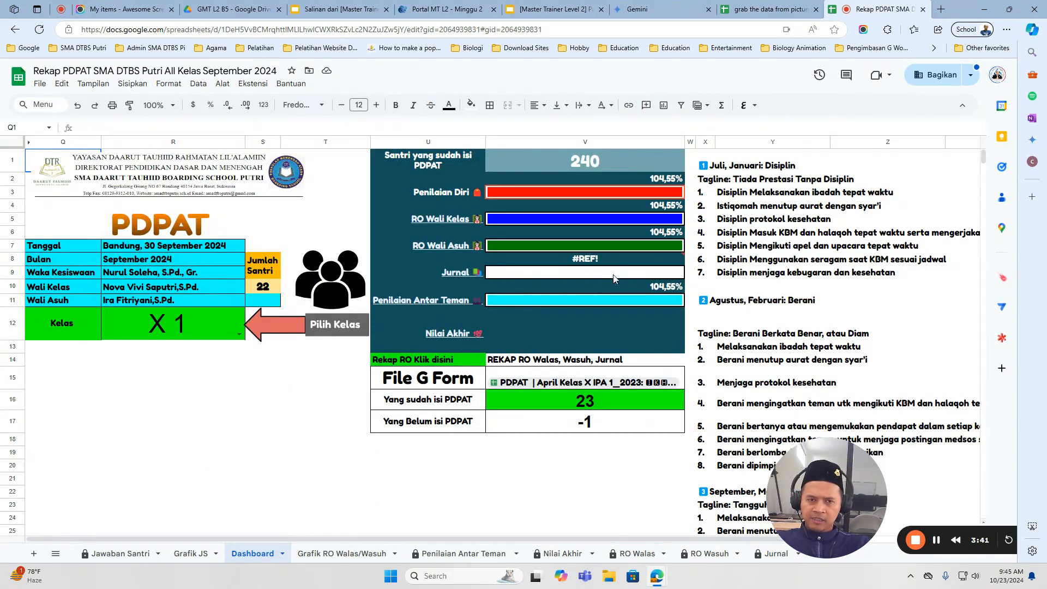
left_click(578, 218)
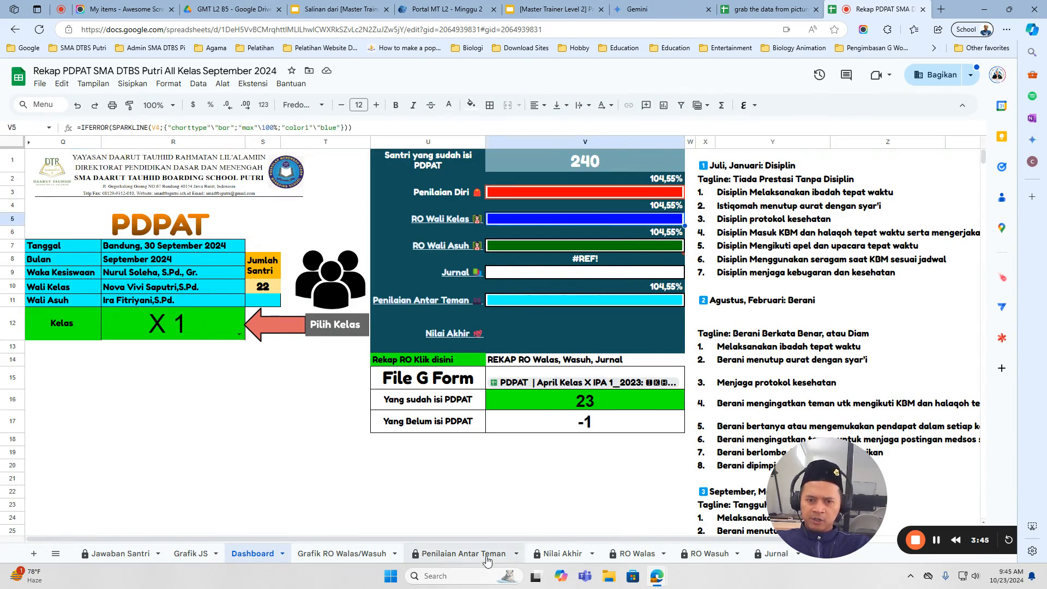
Step: Clear the self-assessment averages in C11:C19 of the Nilai Akhir sheet, accepting the protected-range edit and suppressing its warning for 5 minutes
left_click(554, 553)
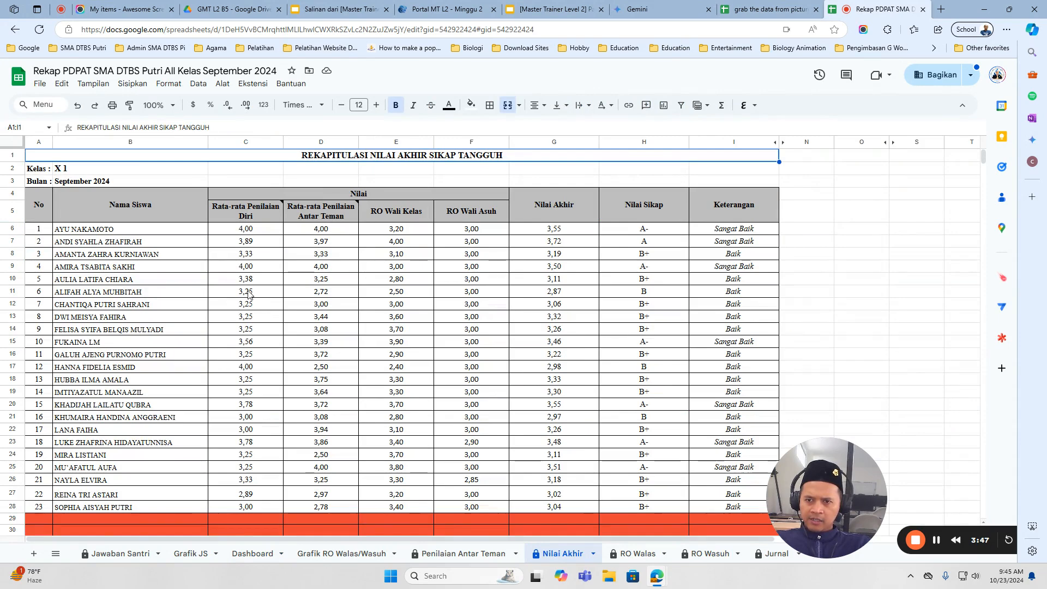
left_click_drag(246, 291, 248, 396)
key("Delete")
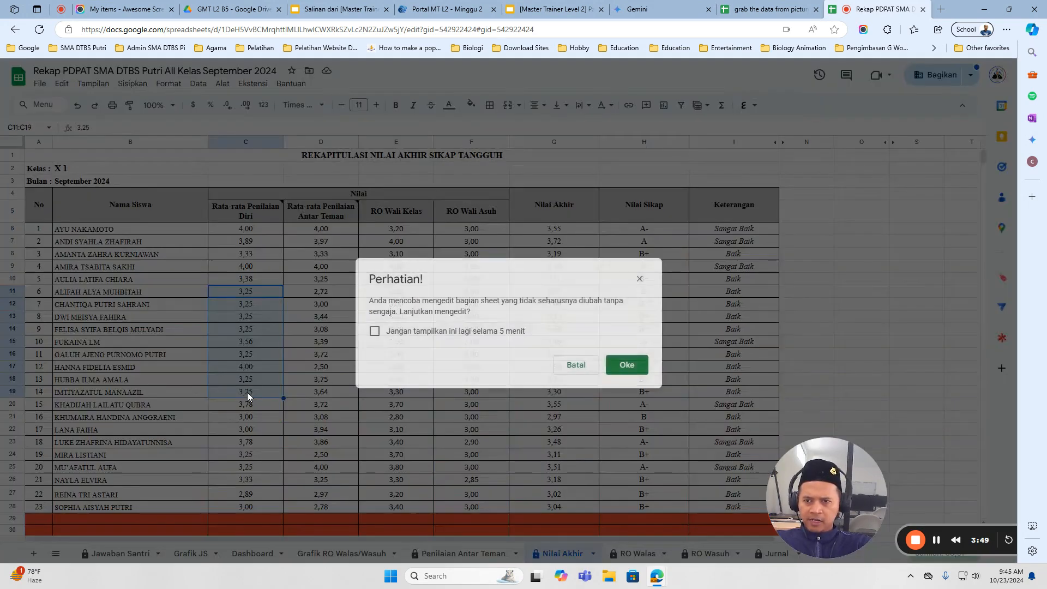
left_click(509, 330)
left_click(626, 364)
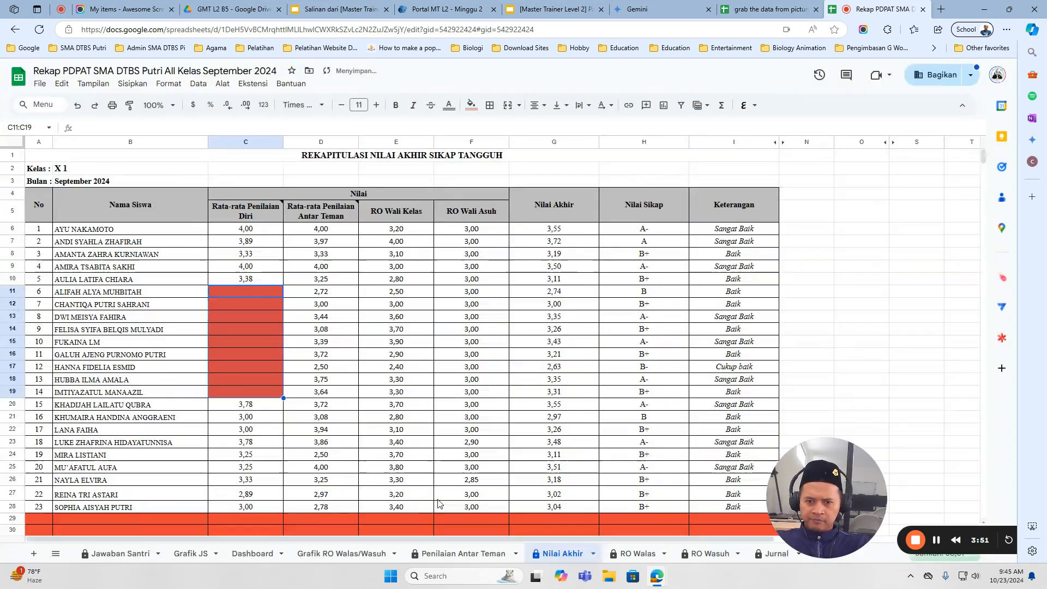
Step: Check the Penilaian Diri bar on the Dashboard sheet and examine the SPARKLINE bar-chart formula in V5 up close
left_click(253, 554)
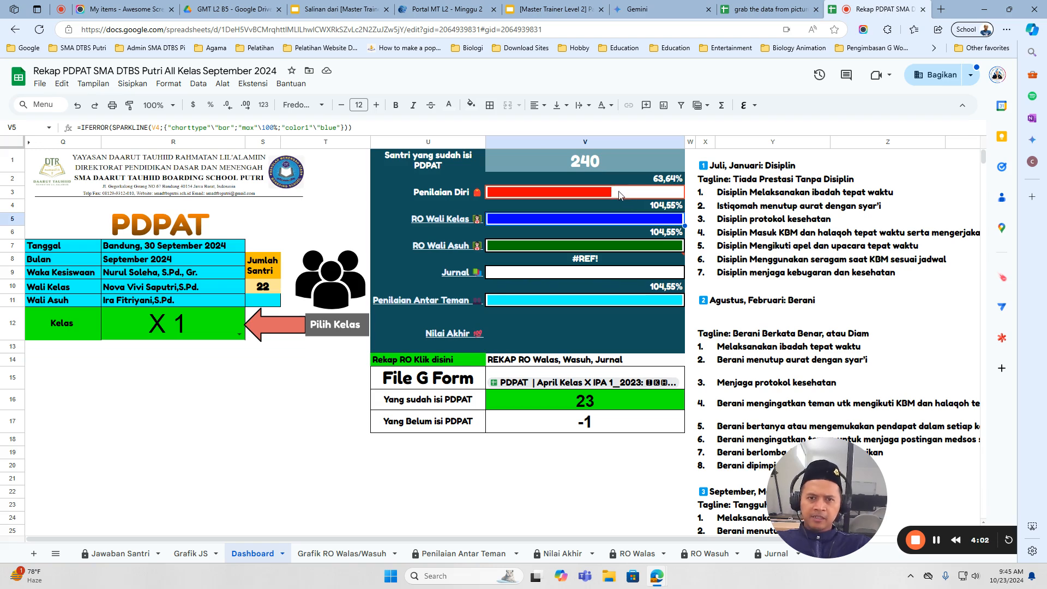
left_click(131, 127)
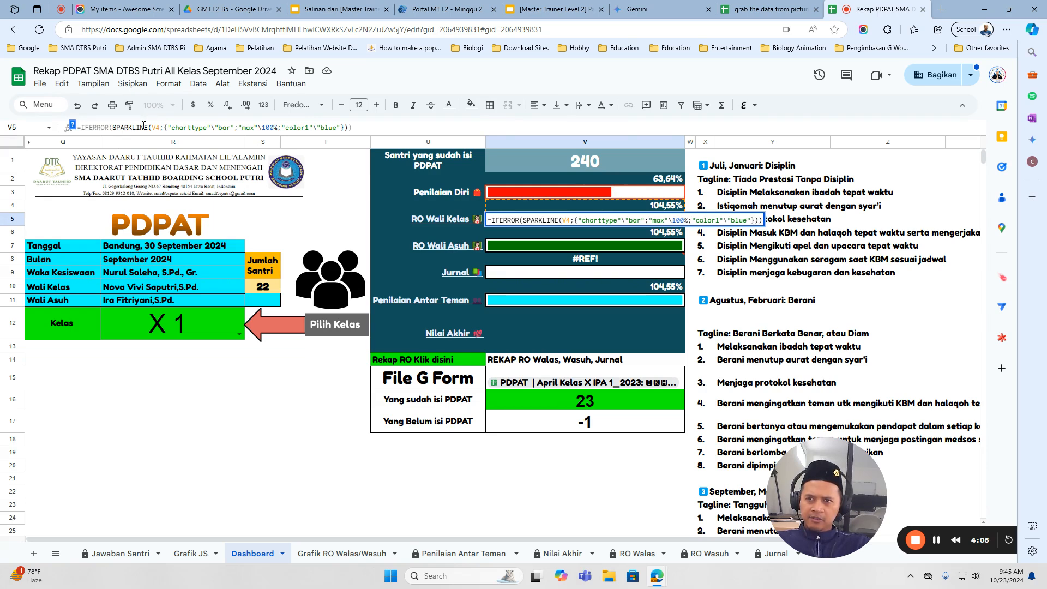
key("ctrl+plus")
key("ctrl+plus")
key("ctrl+plus")
key("ctrl+plus")
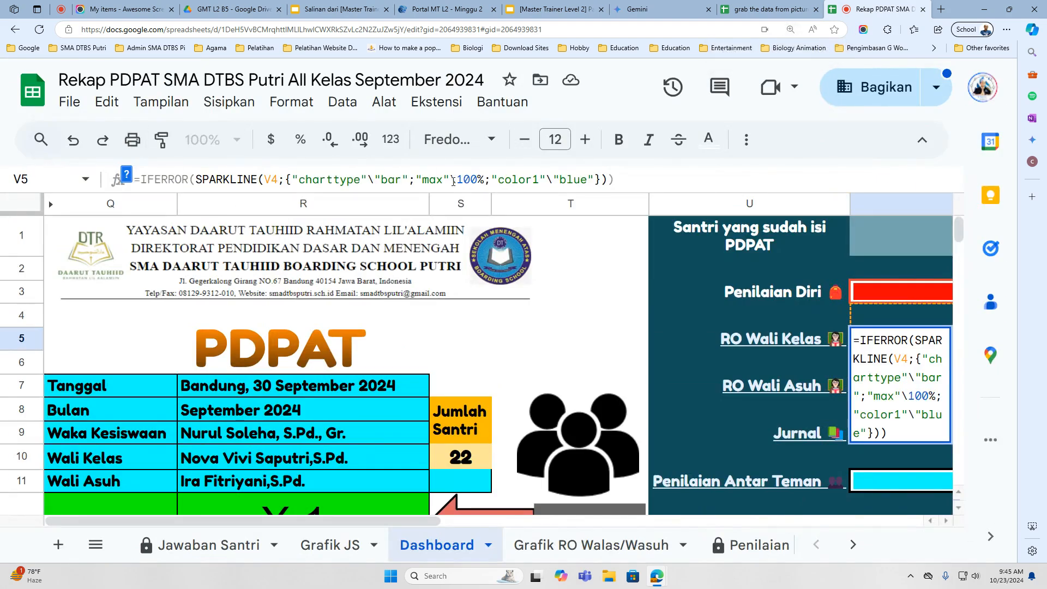
key("ctrl+minus")
key("ctrl+minus")
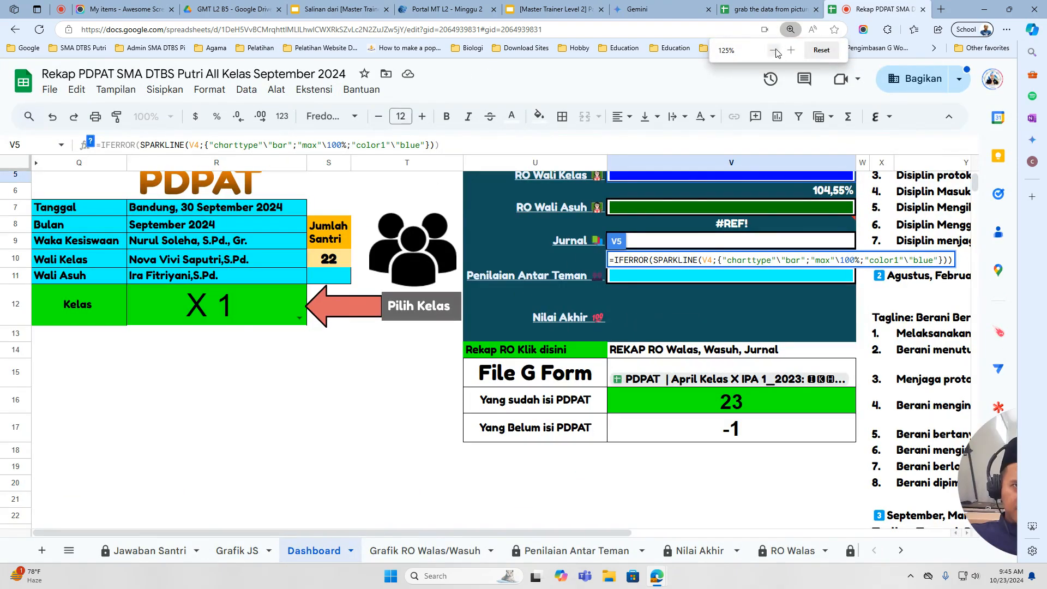
left_click(776, 51)
Step: Open slide 17 on conditional formatting in the Panduan Tryout guide deck and reset the browser zoom to 100%
left_click(747, 7)
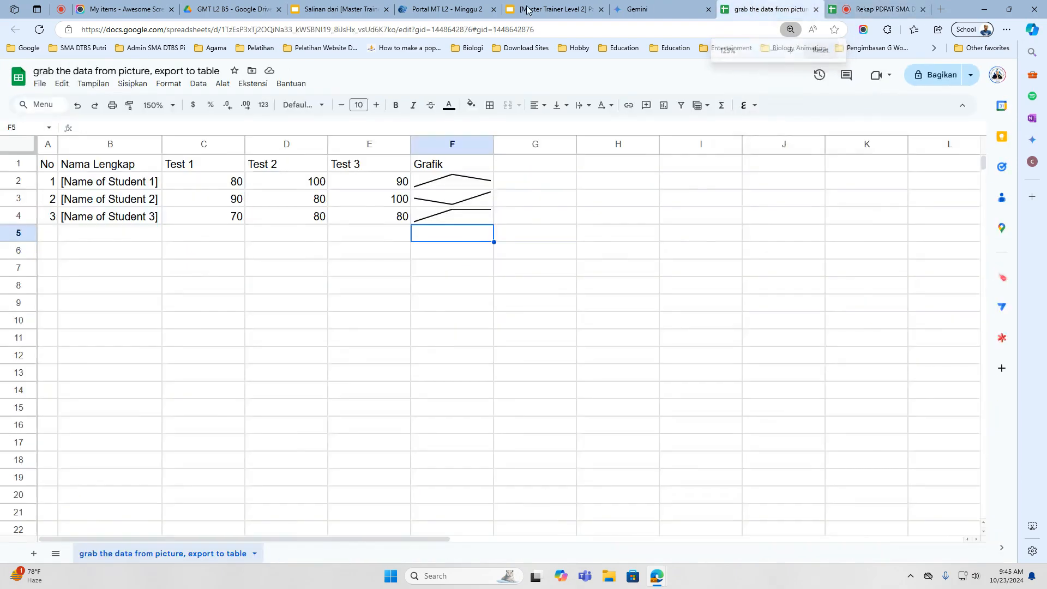
left_click(567, 9)
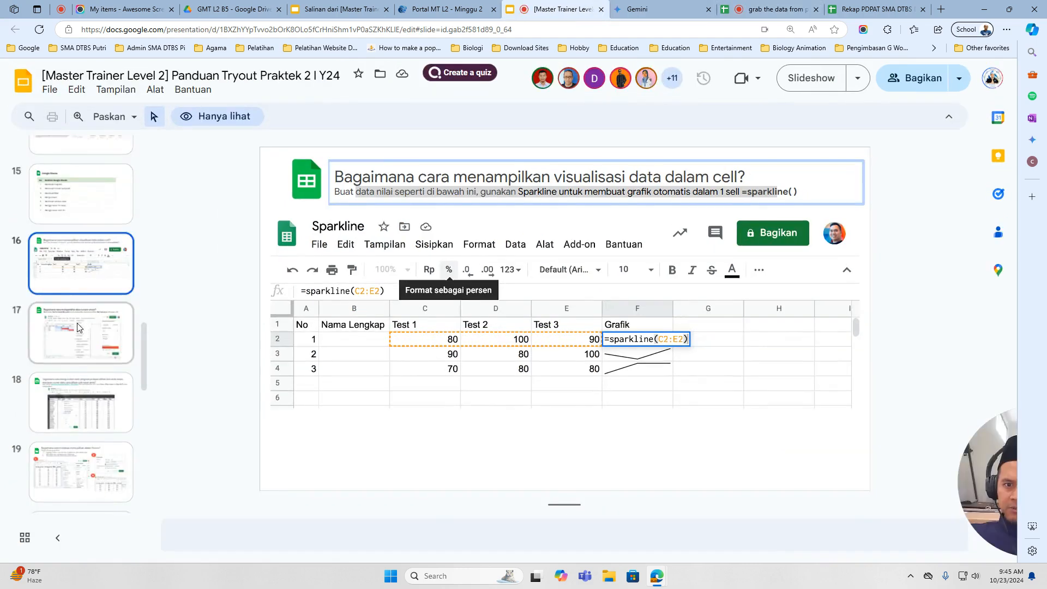
left_click(77, 323)
left_click(111, 118)
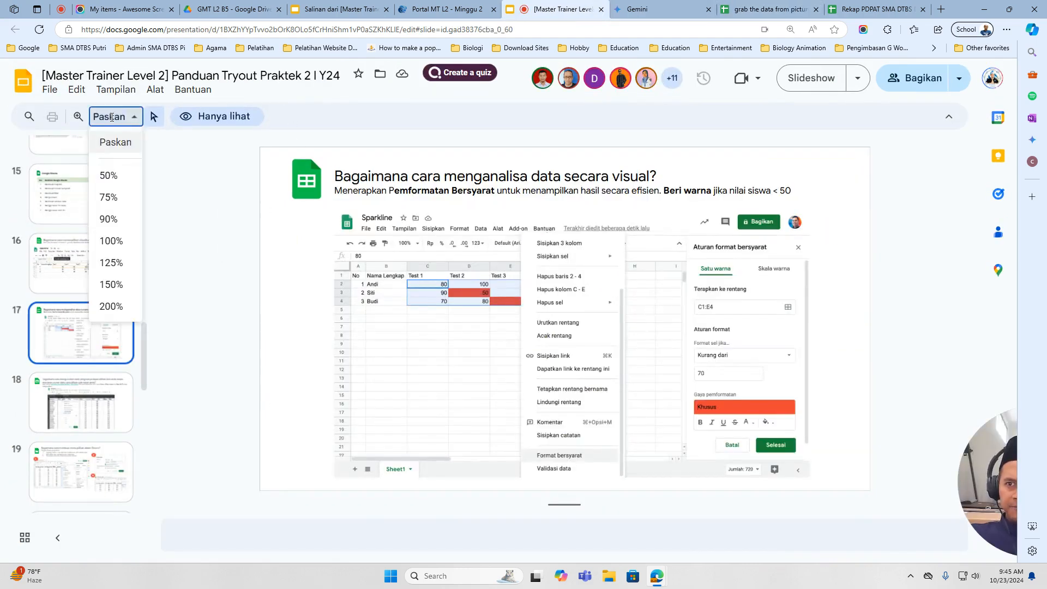
left_click(790, 30)
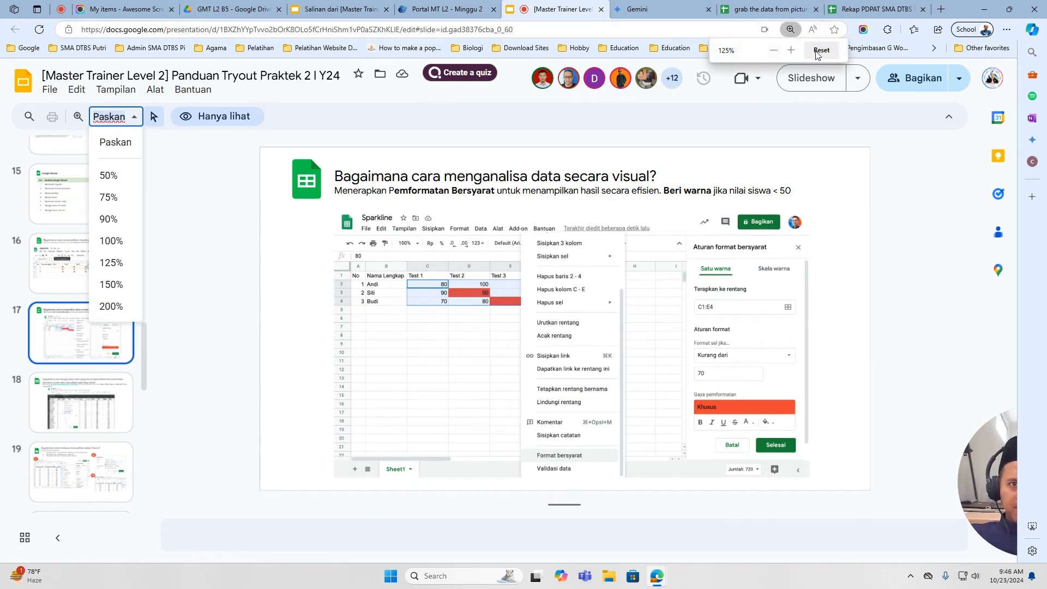
left_click(817, 52)
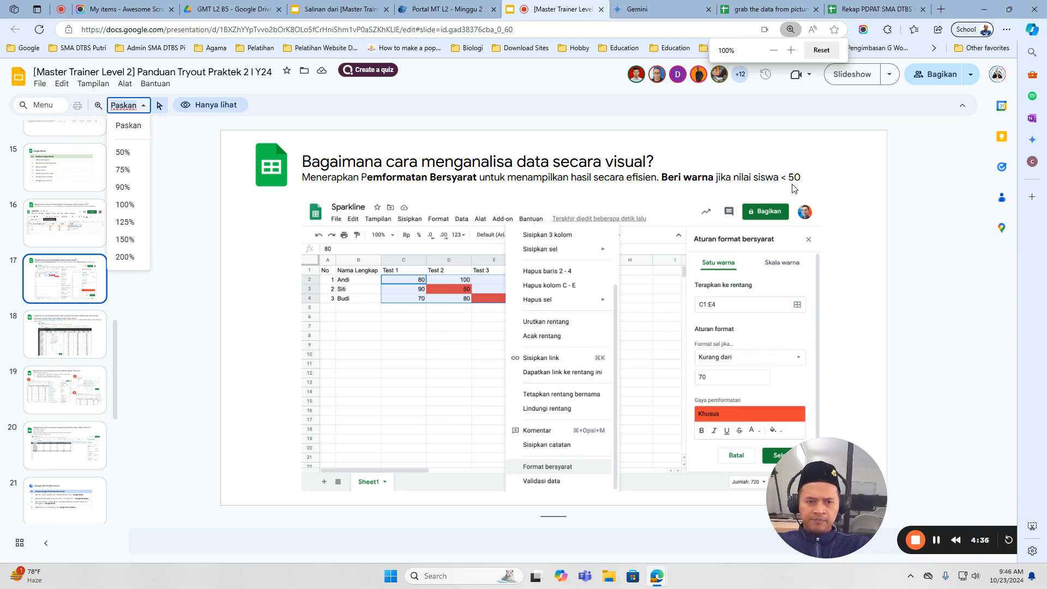
Step: Close the Rekap PDPAT workbook without saving the pending formula edit and return to the score table spreadsheet
left_click(772, 9)
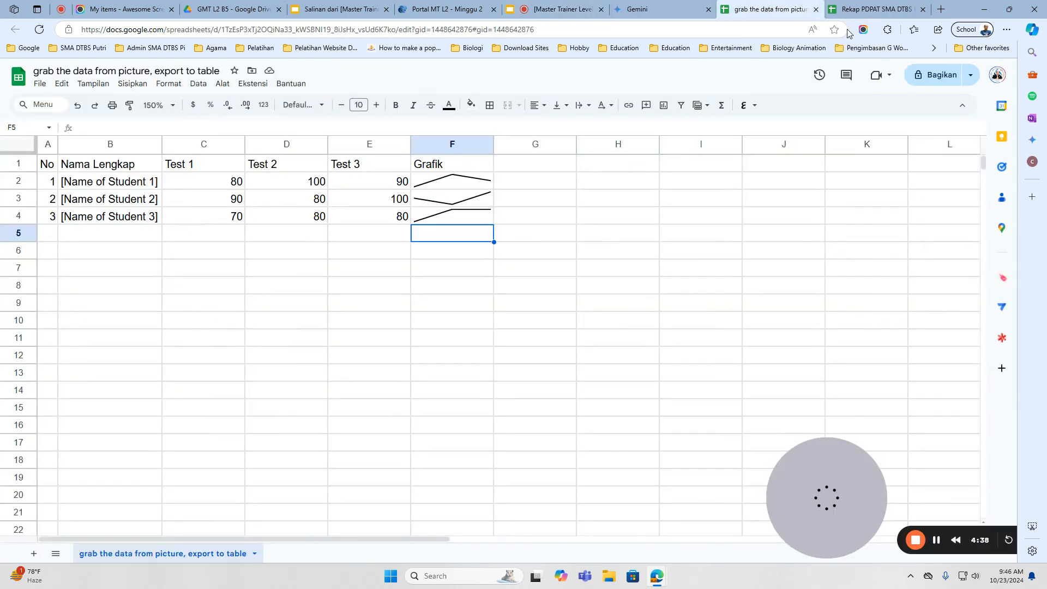
left_click(875, 9)
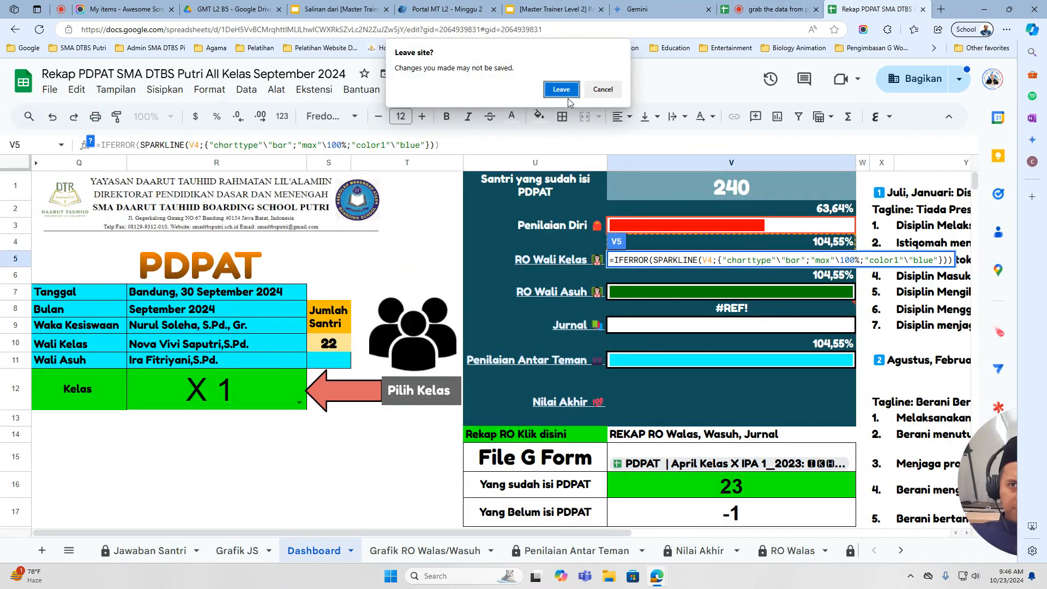
left_click(567, 96)
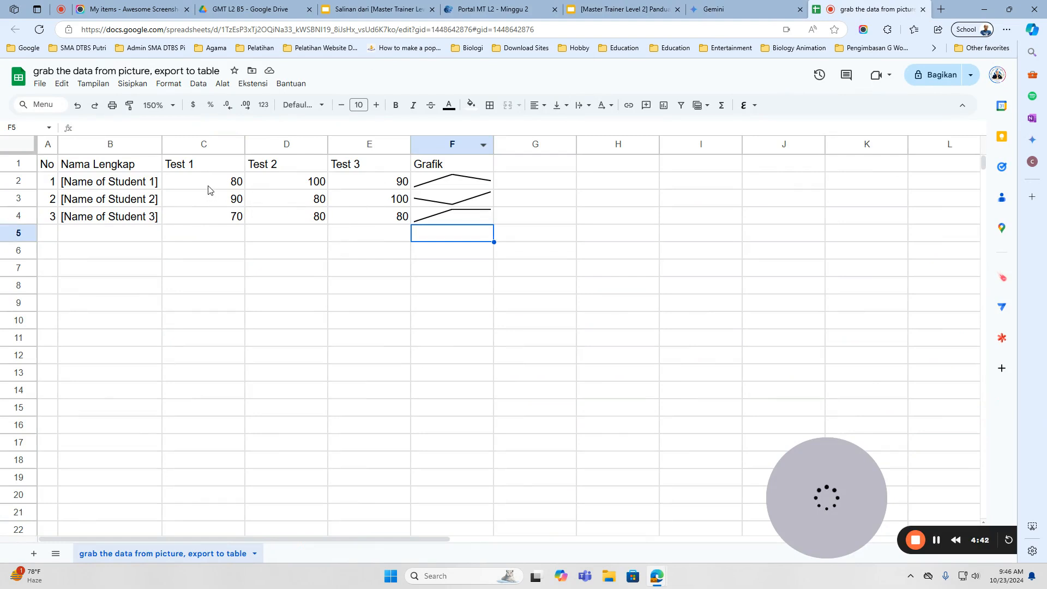
Step: Start a conditional formatting rule for the test scores in C2:E4
left_click_drag(208, 186, 388, 222)
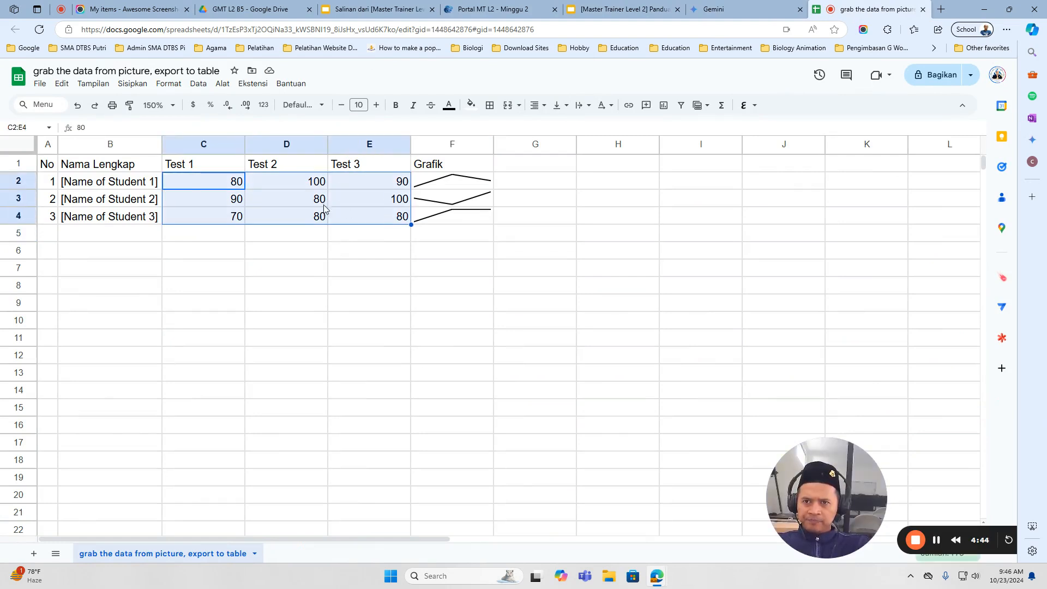
left_click_drag(235, 182, 383, 222)
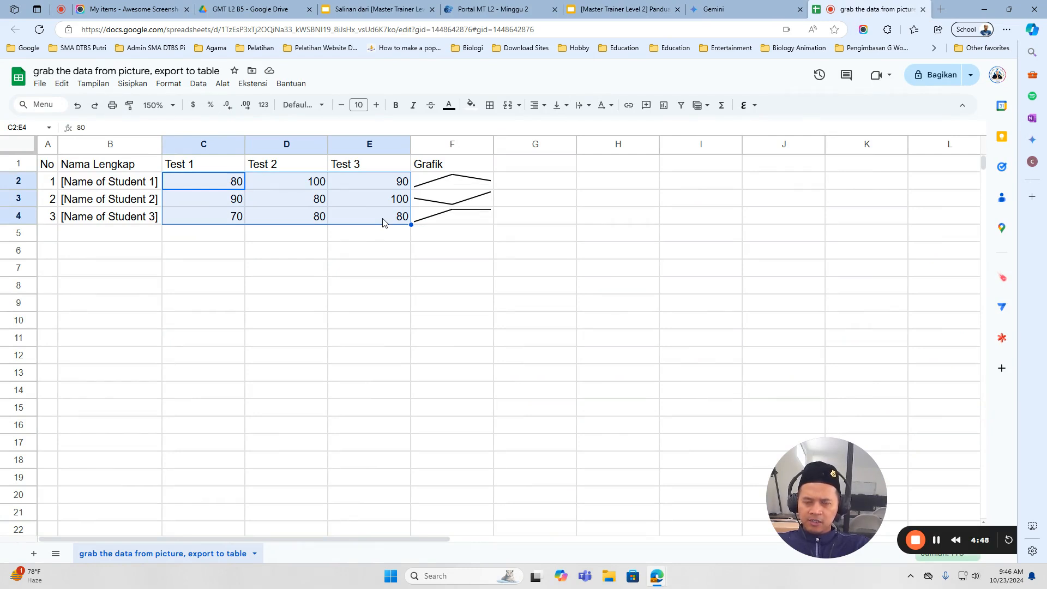
right_click(383, 222)
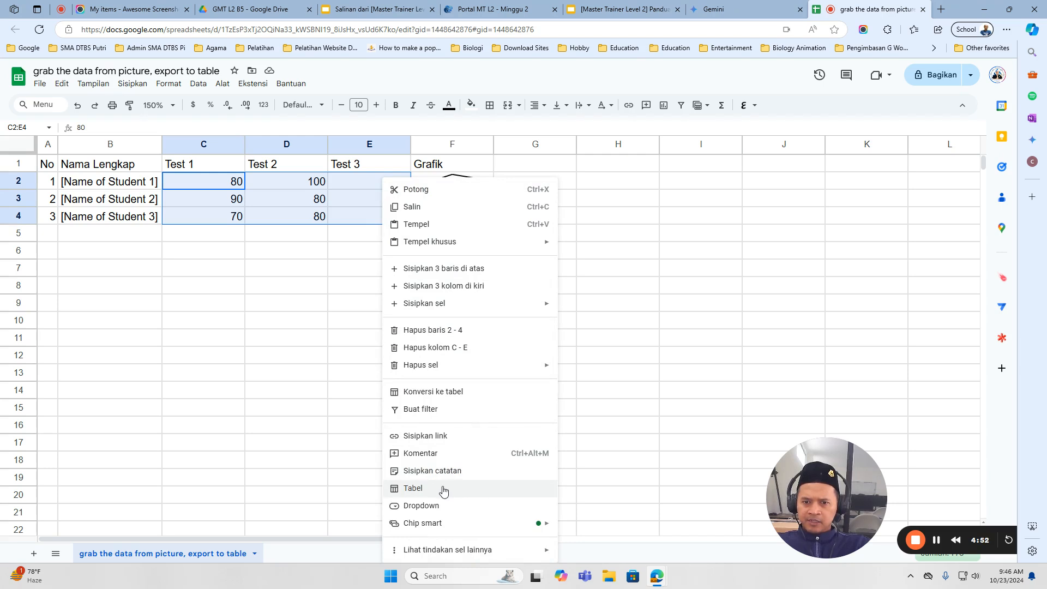
mouse_move(500, 552)
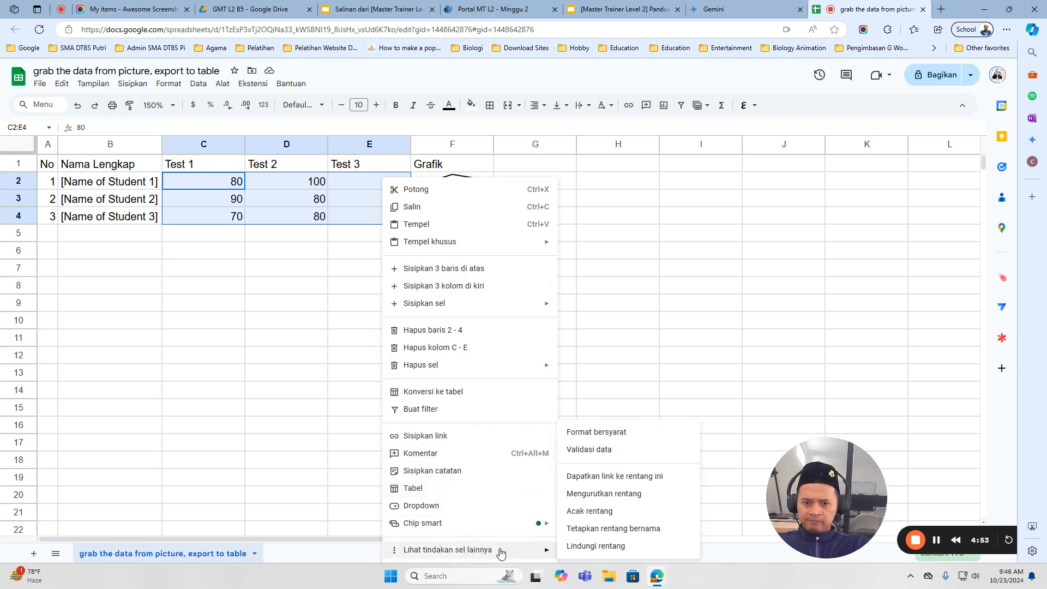
left_click(618, 437)
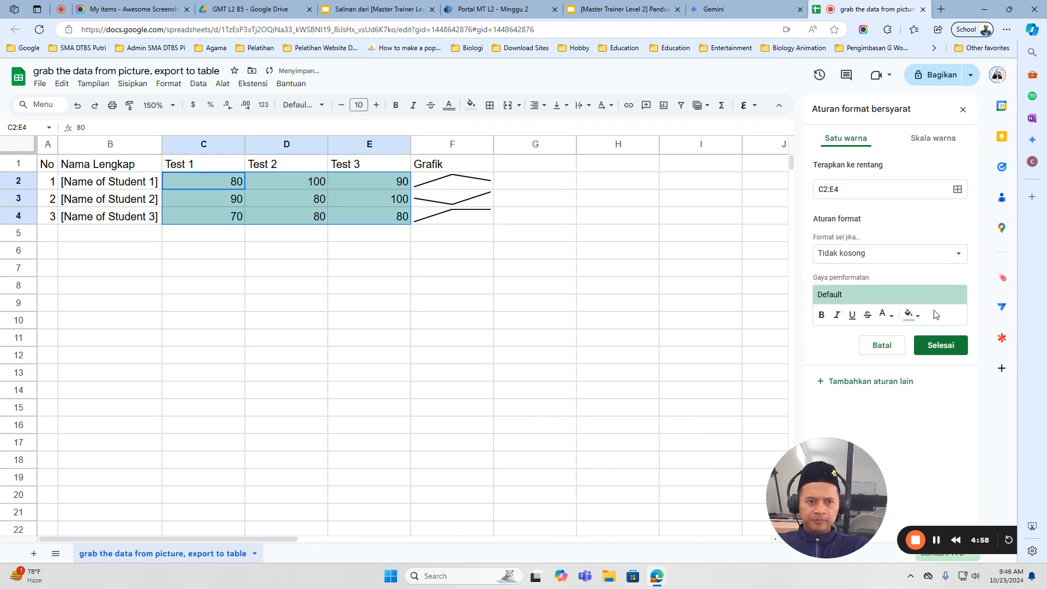
Step: Set the rule to format cells with the condition Kurang dari 50 using a red fill
left_click(872, 260)
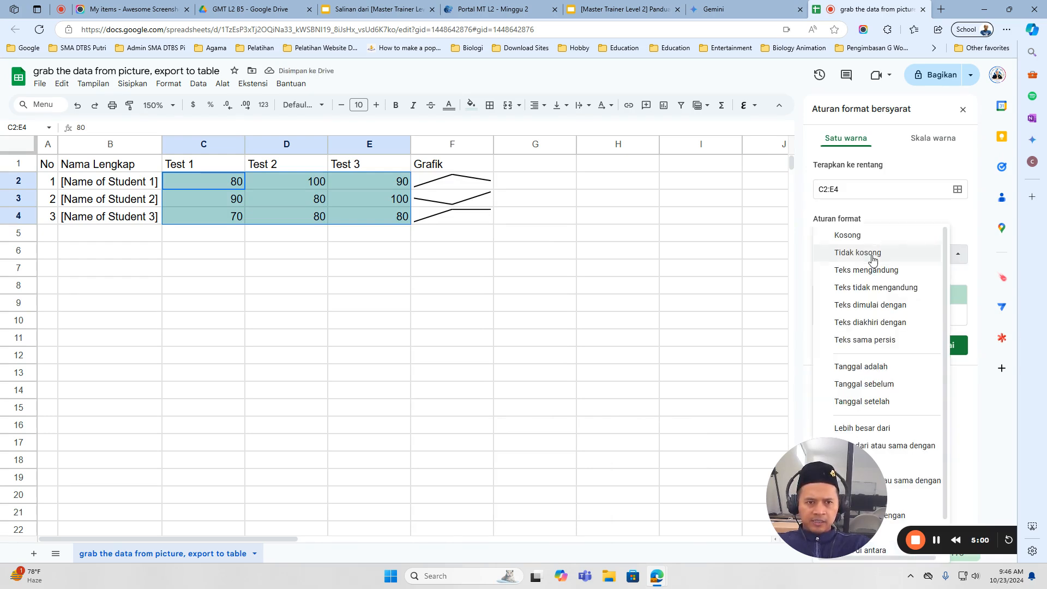
left_click_drag(774, 472, 11, 472)
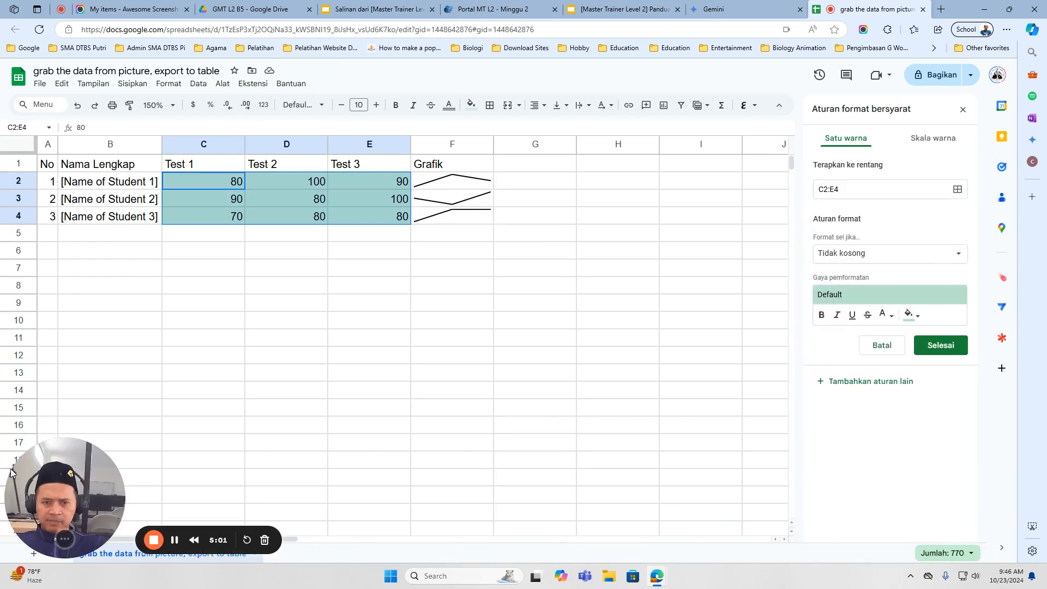
left_click(845, 254)
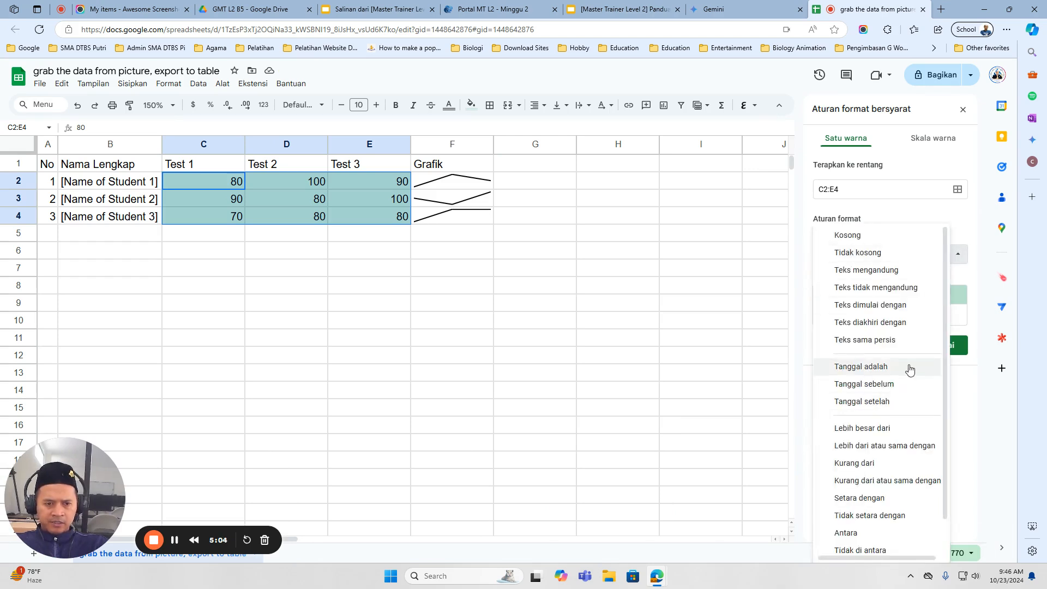
left_click(877, 464)
left_click(863, 278)
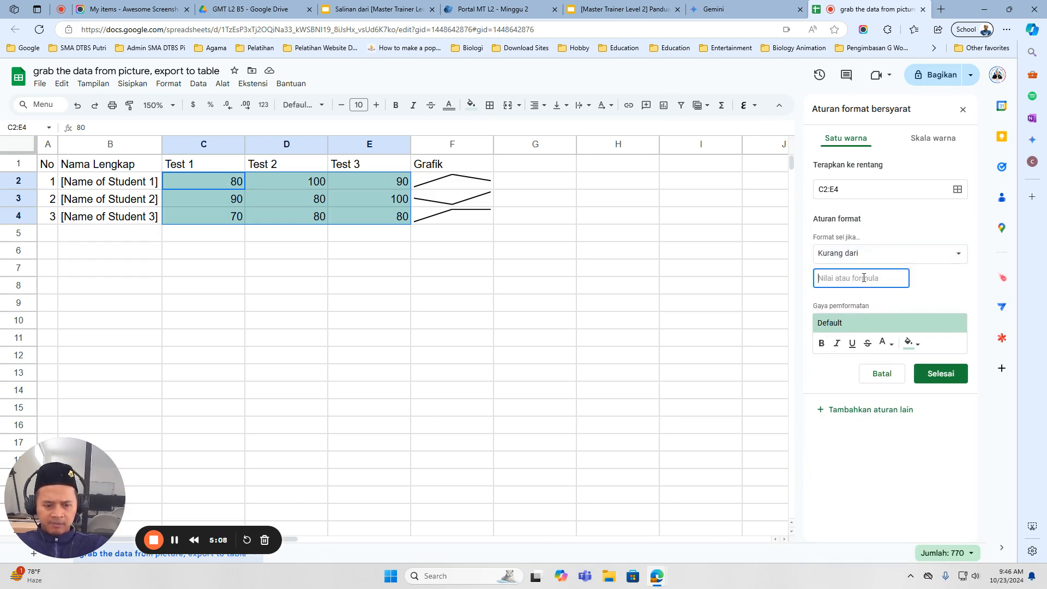
type("50")
left_click(913, 343)
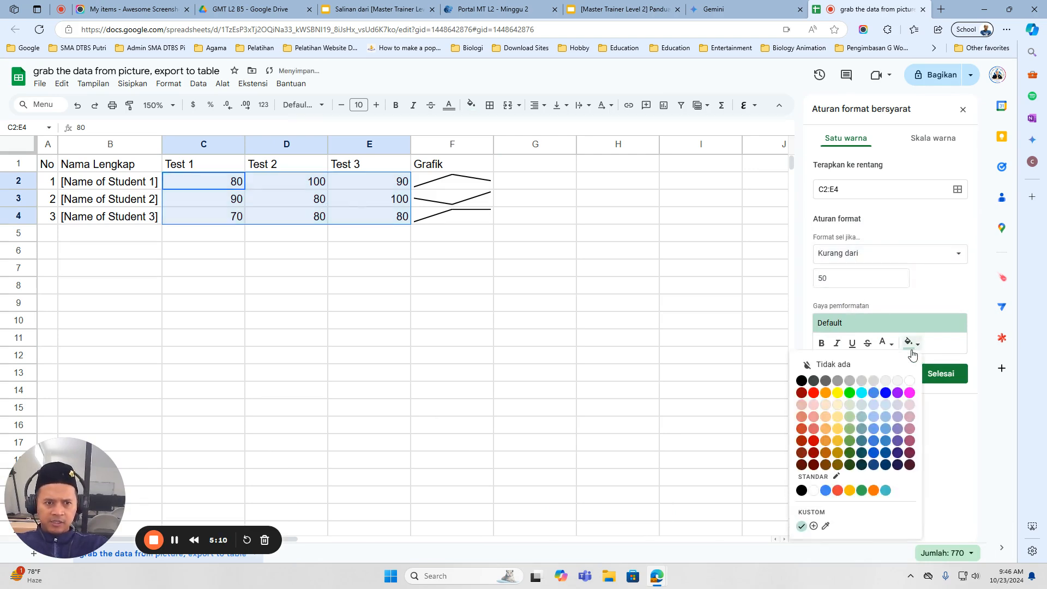
left_click(814, 393)
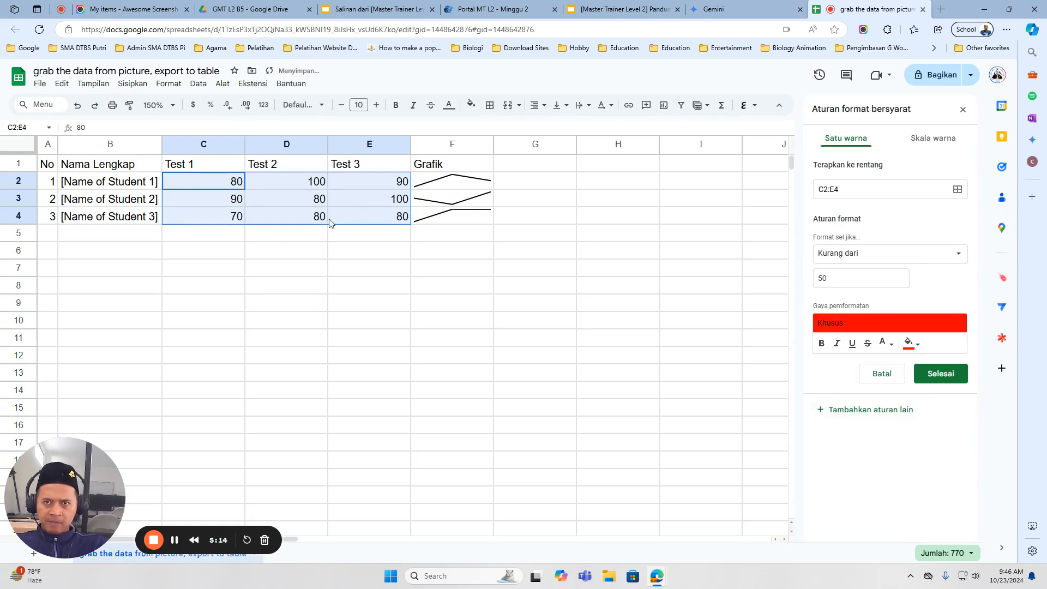
Step: Check the example on slide 17 of the guide deck and change the scores in D3, E2 and D4 to 50
left_click(641, 9)
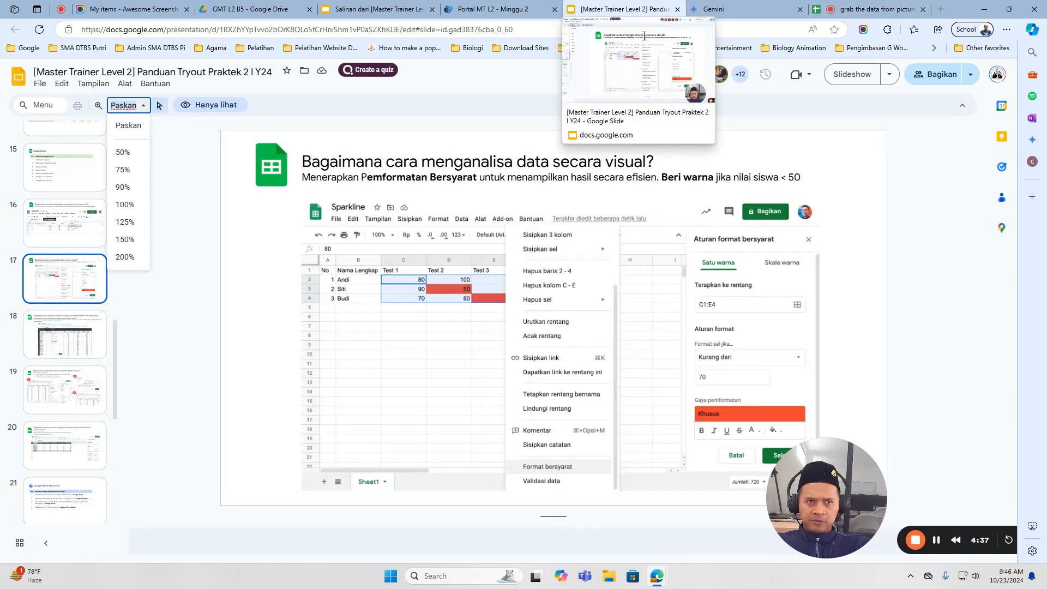
left_click(884, 5)
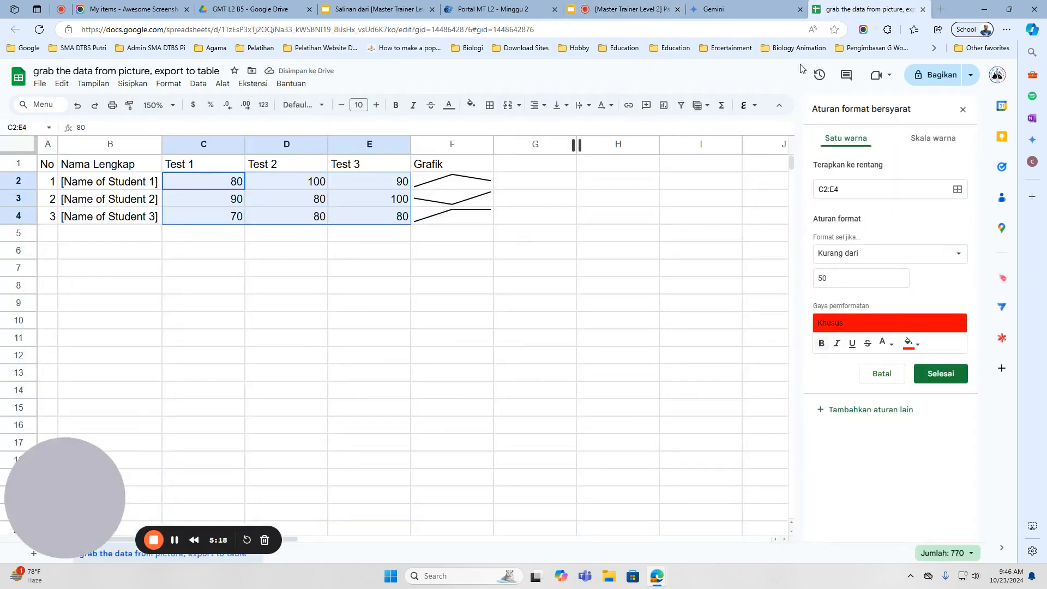
left_click(319, 199)
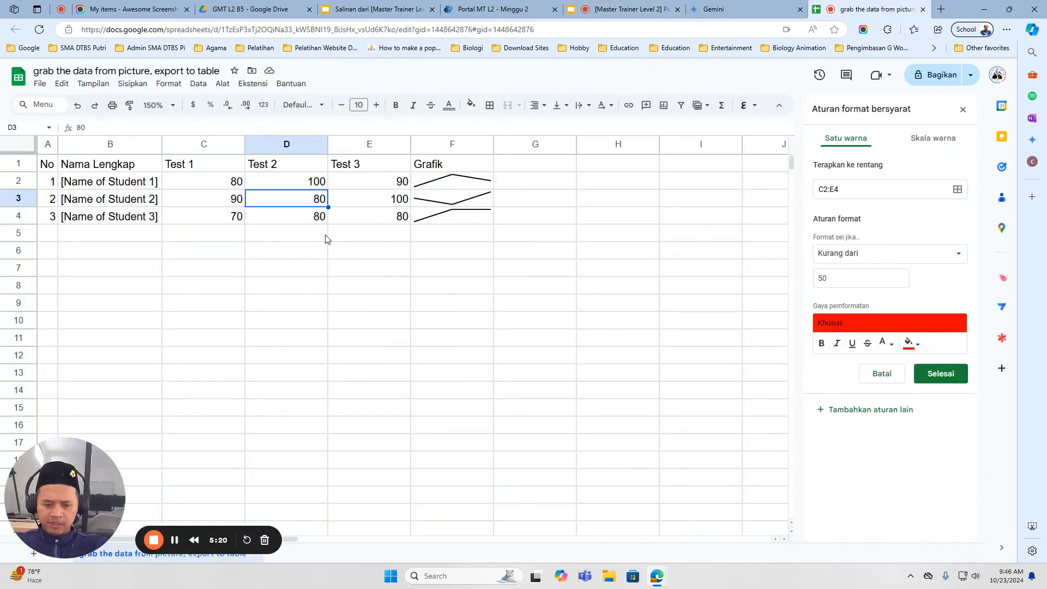
type("50")
left_click(351, 182)
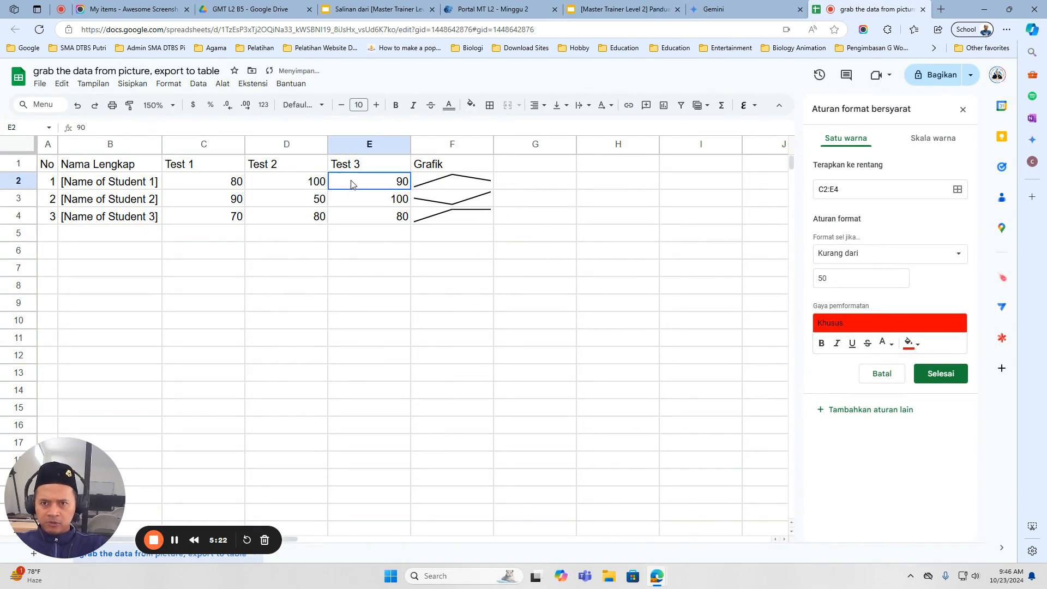
type("50")
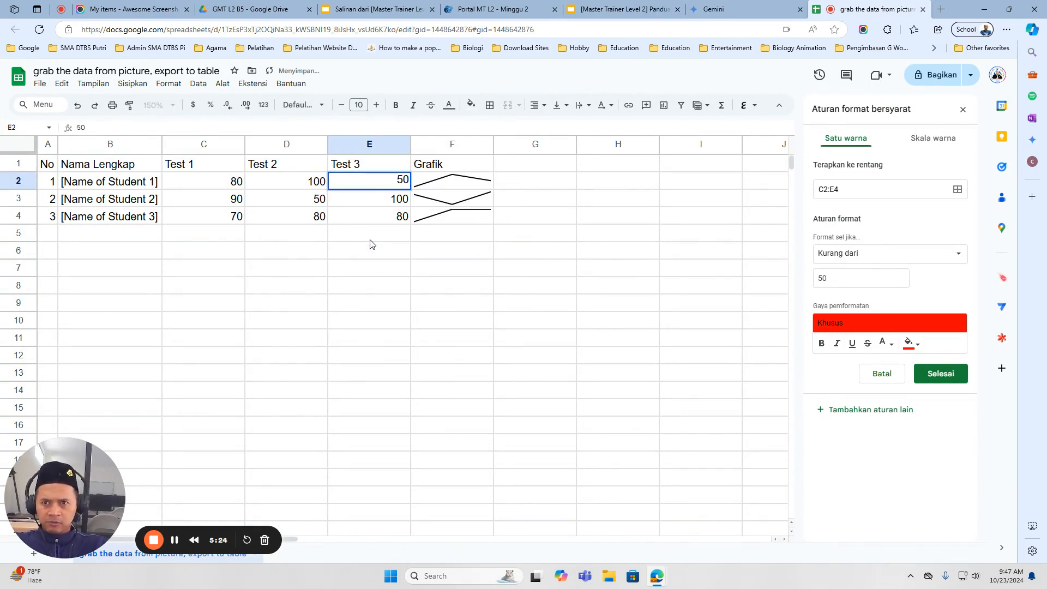
left_click(292, 217)
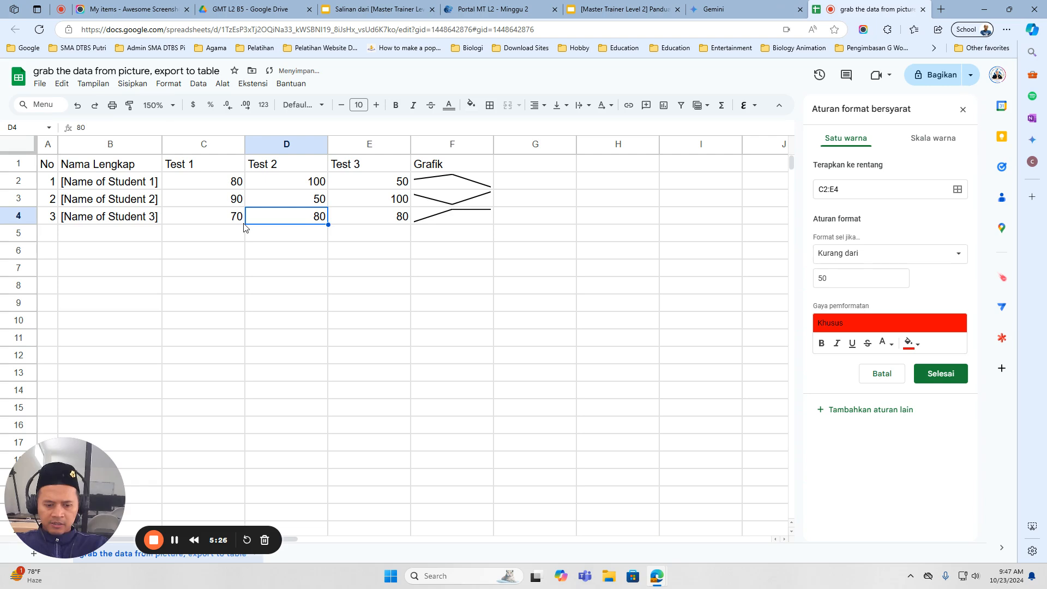
type("50")
left_click(308, 273)
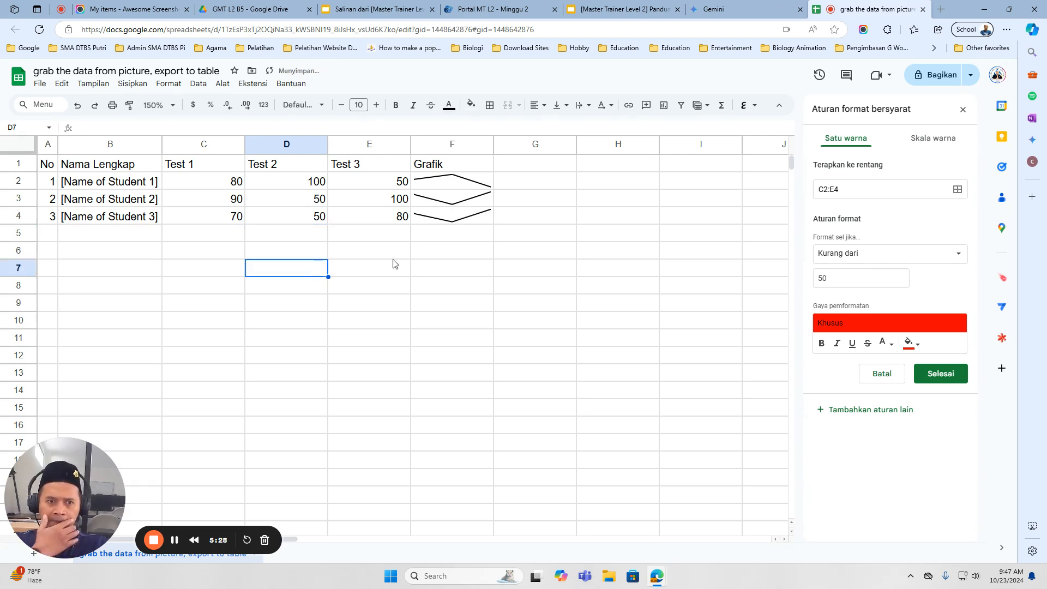
Step: Try the conditions Kurang dari atau sama dengan and Lebih besar dari on the rule and restore Kurang dari
left_click(858, 254)
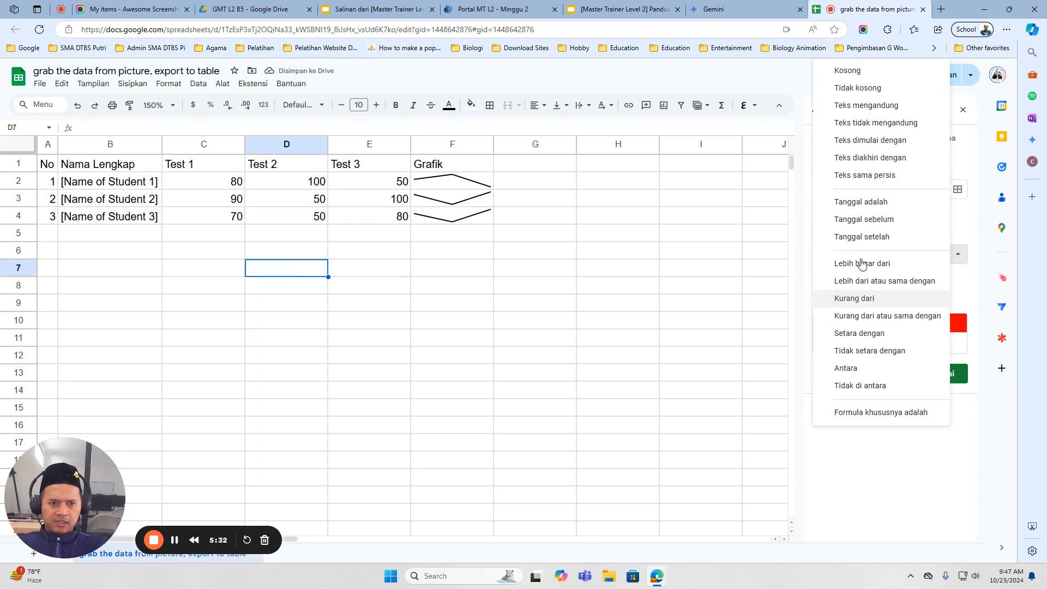
left_click(875, 316)
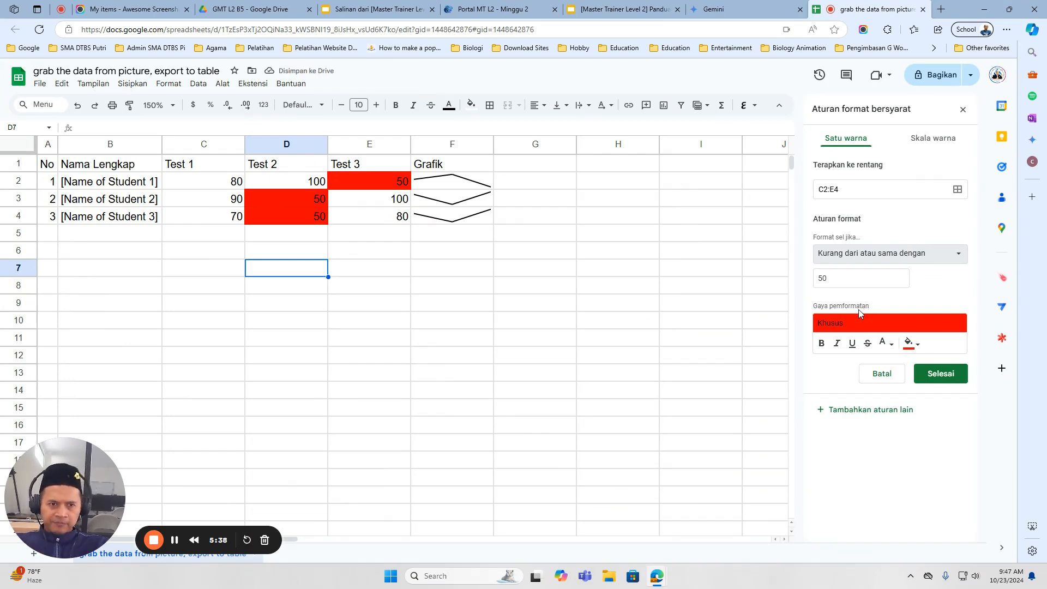
left_click(889, 264)
left_click(890, 264)
left_click(890, 264)
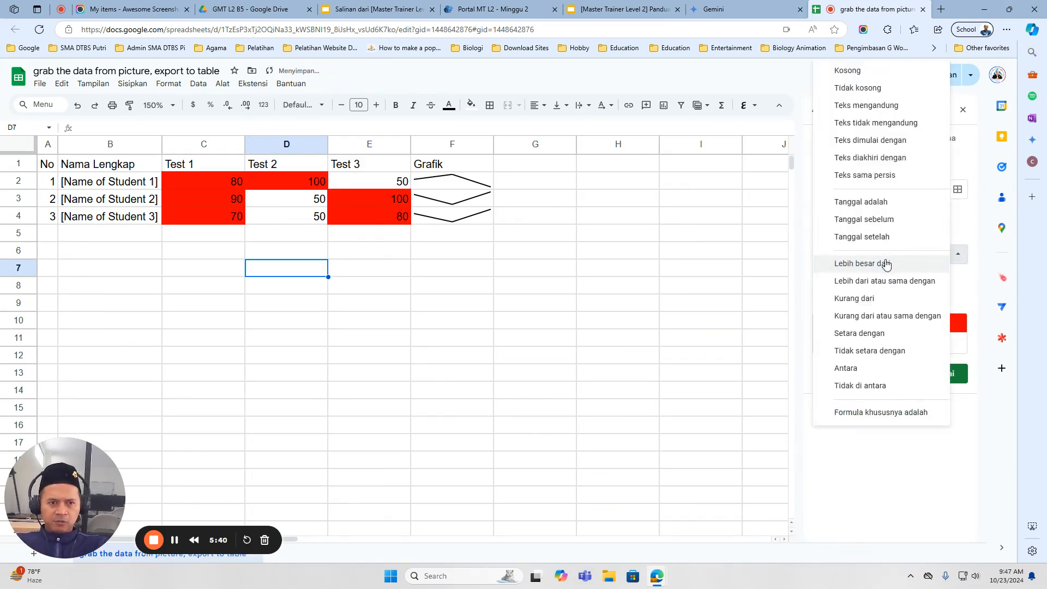
left_click(864, 298)
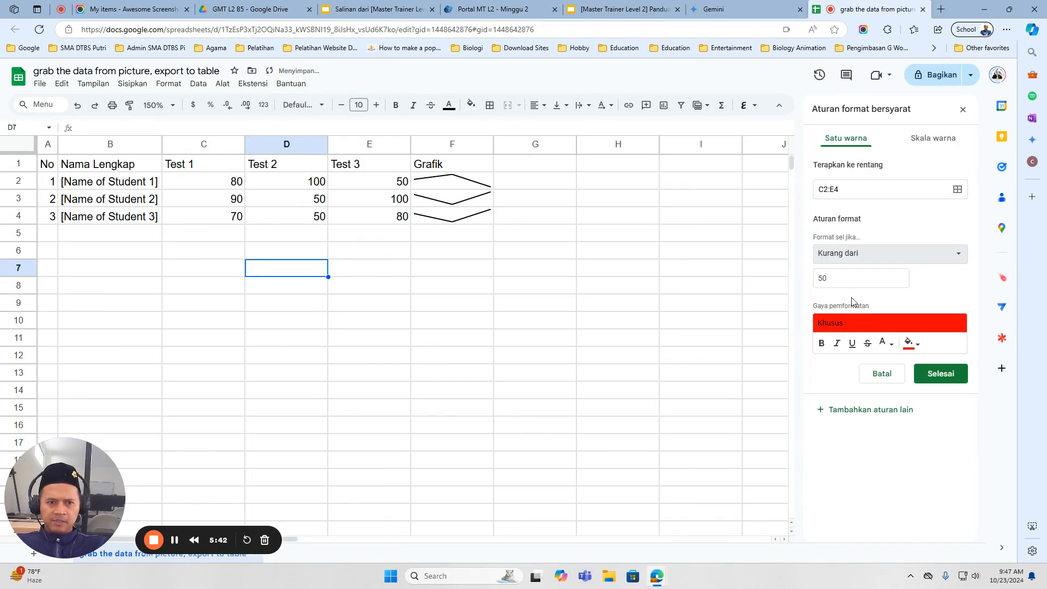
Step: Try 51 as the rule's threshold value and set it back to 50
double_click(834, 278)
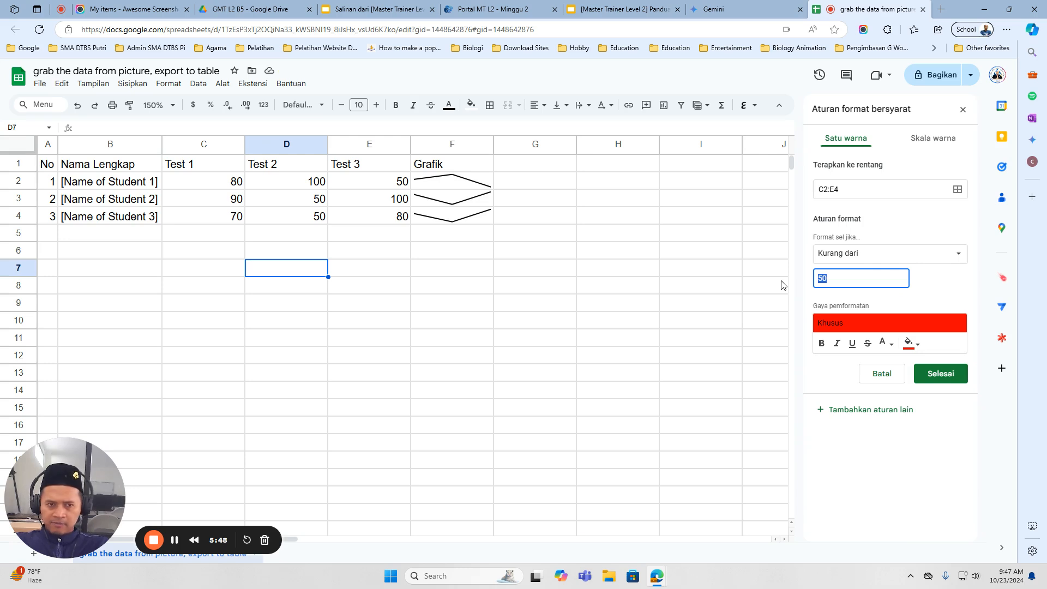
type("6")
key("BackSpace")
type("5")
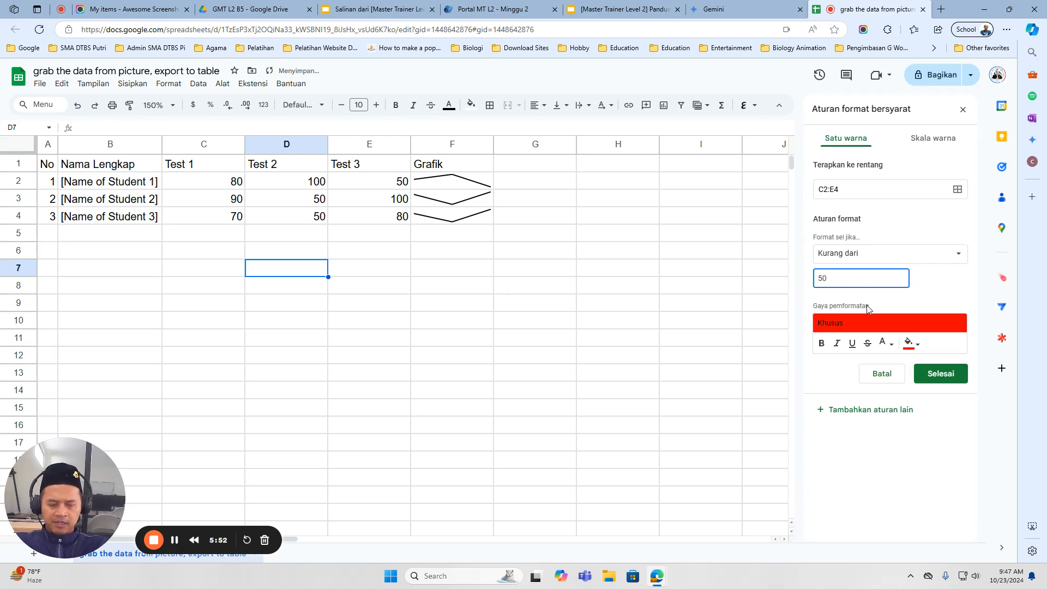
key("BackSpace")
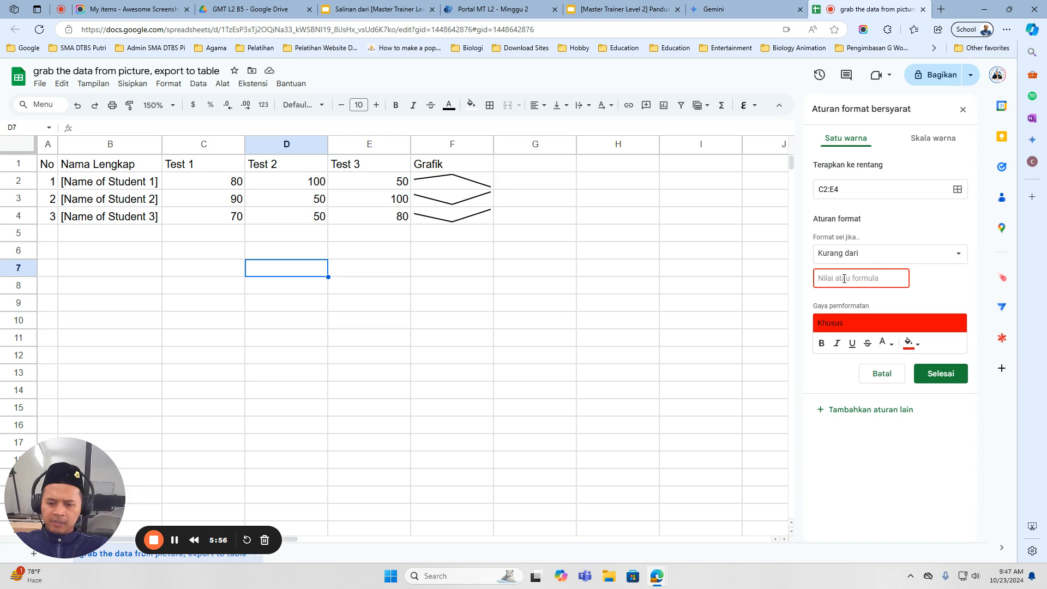
type("51")
key("BackSpace")
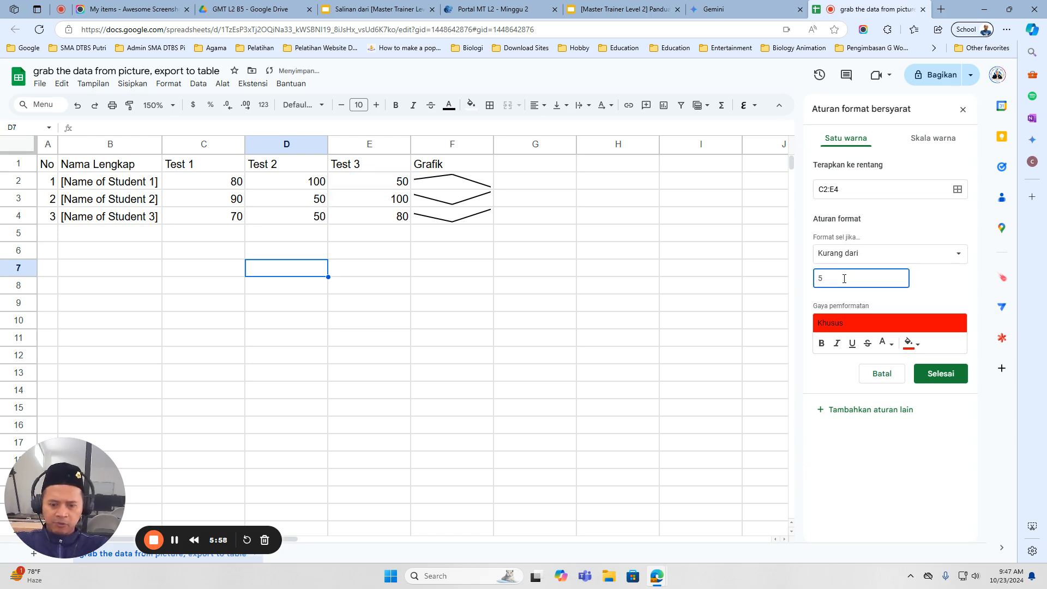
Step: Change the scores to 49 in D3, 59 in E2 and 49 in C4 to test the rule
left_click(310, 205)
type("49")
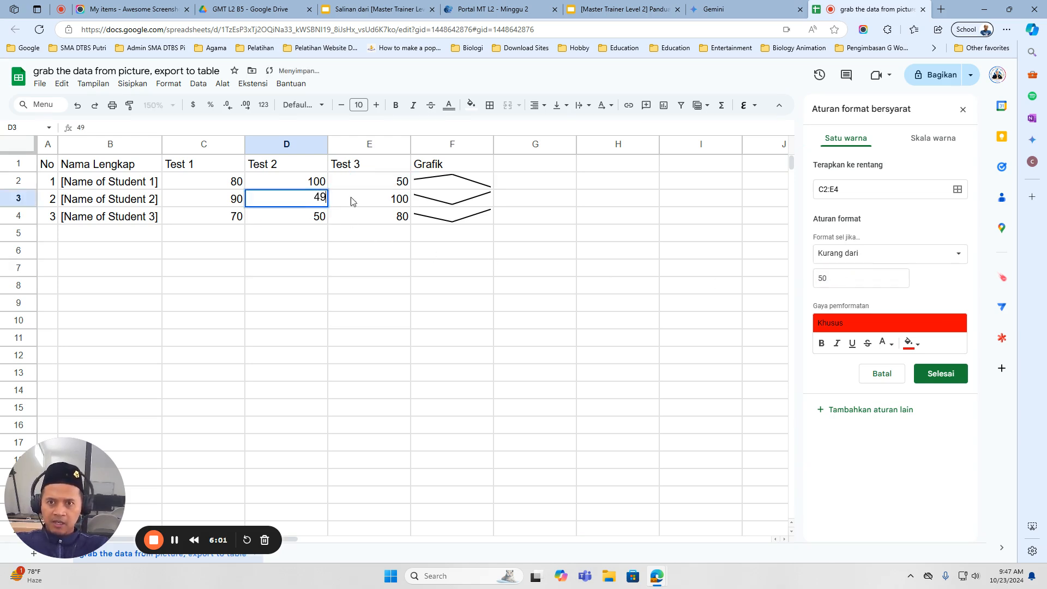
left_click(380, 187)
type("59")
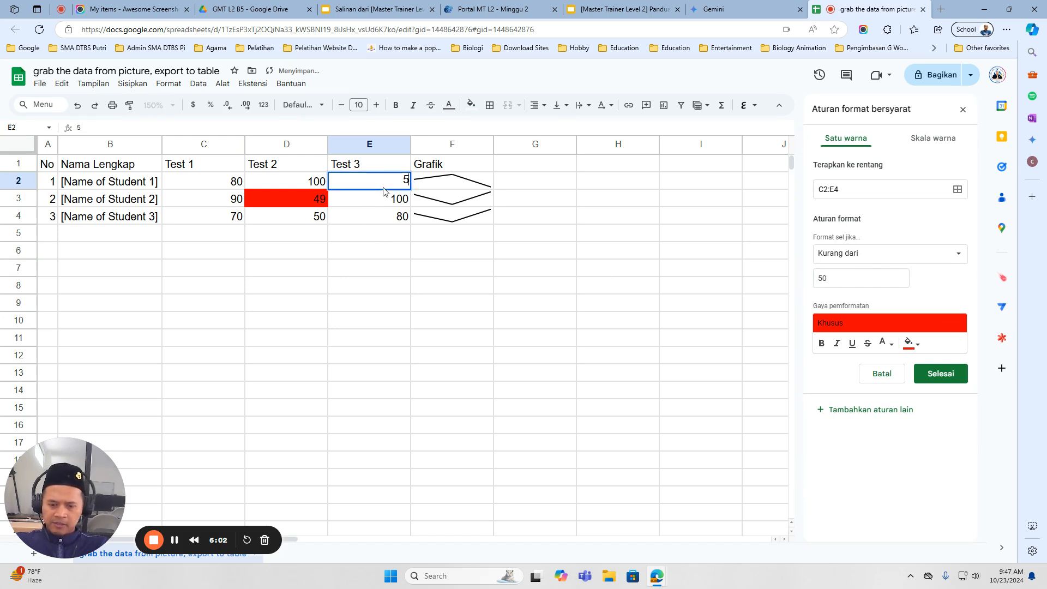
left_click(244, 224)
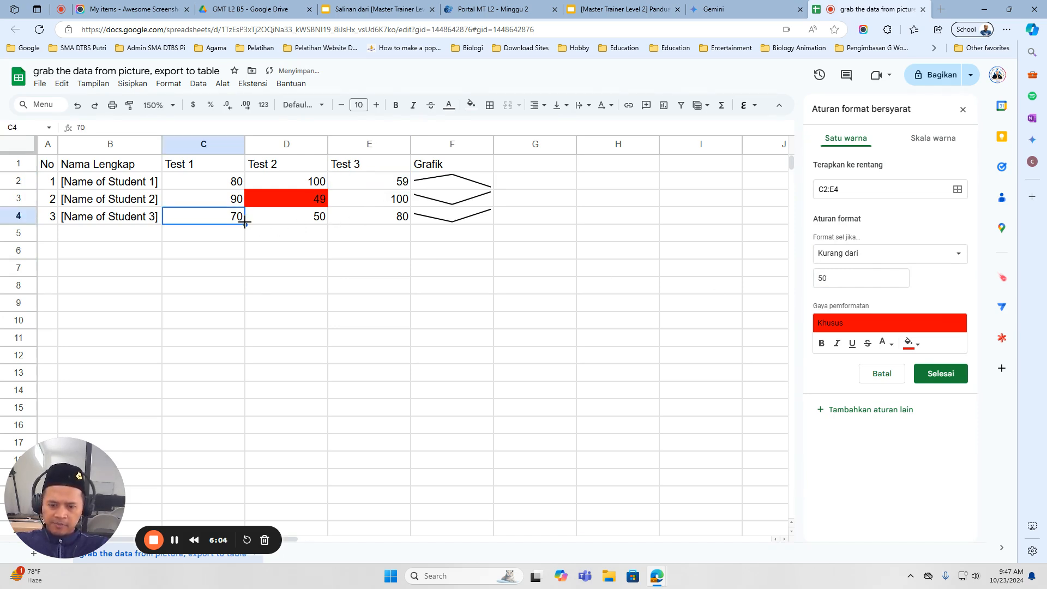
type("49")
left_click(293, 305)
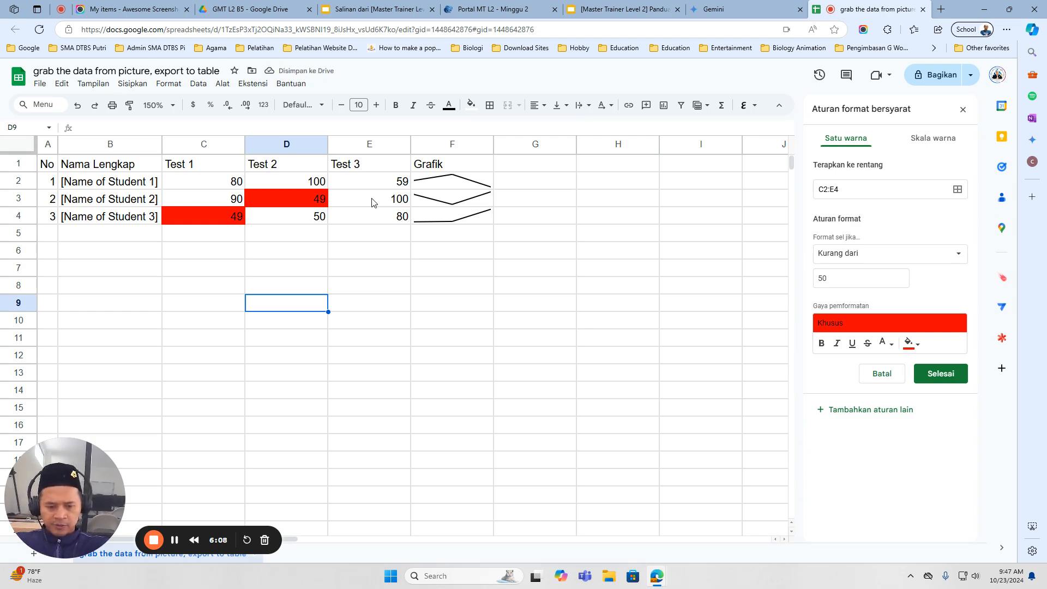
Step: Capture a full-screen screenshot of the formatted score table and switch to the Salinan tryout deck
key("Print")
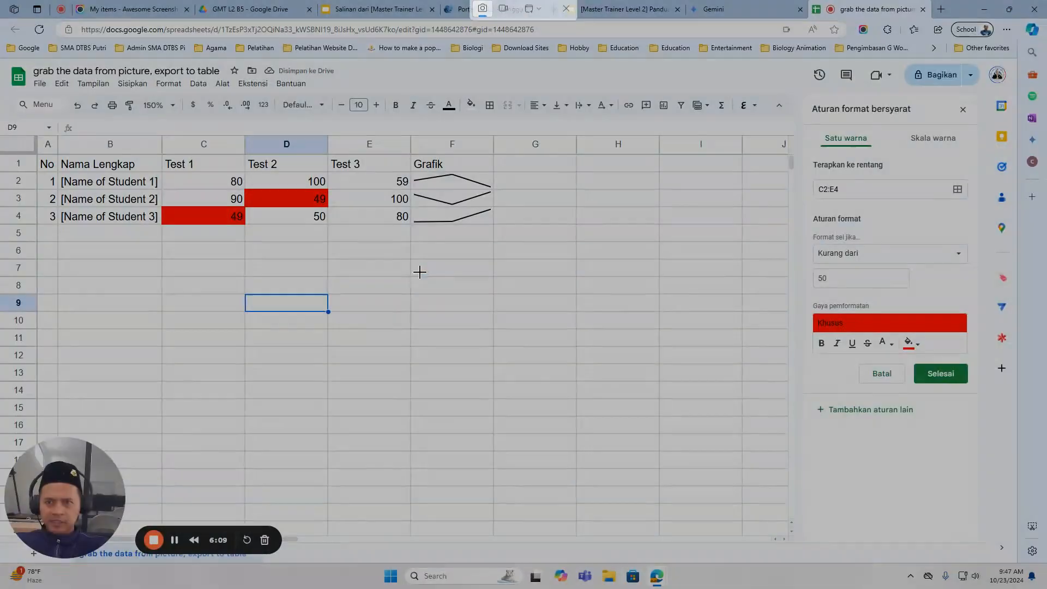
left_click(418, 271)
left_click(402, 8)
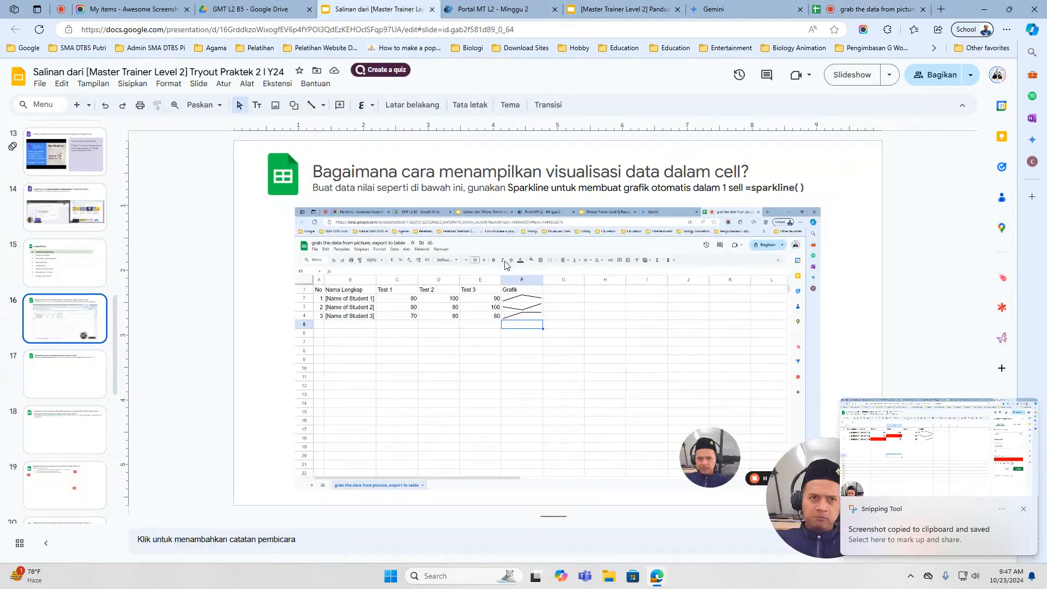
Step: Paste the conditional formatting screenshot onto slide 17 and centre it horizontally on the page
key("Down")
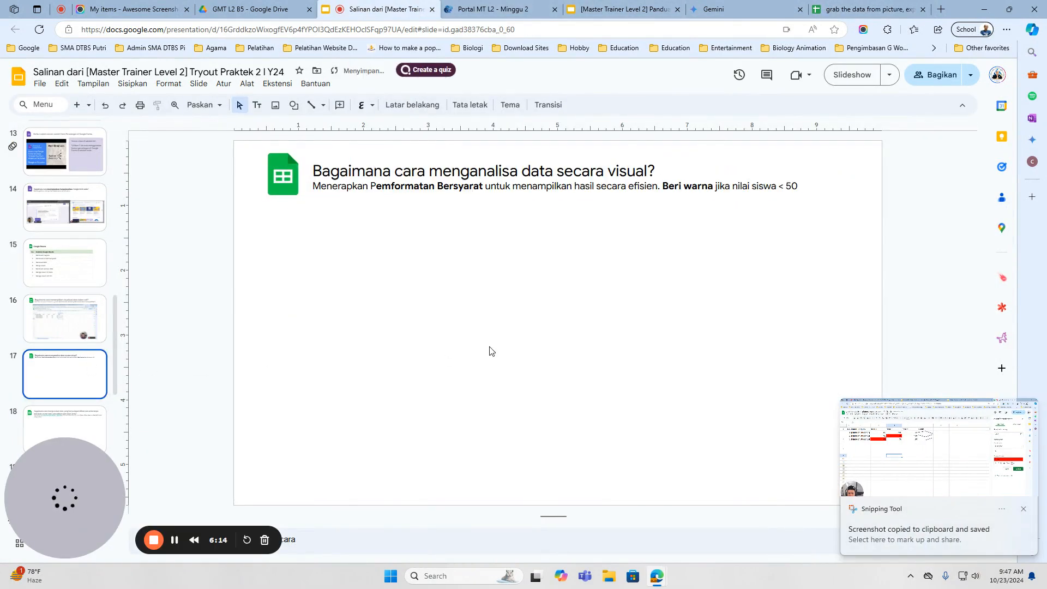
key("ctrl+v")
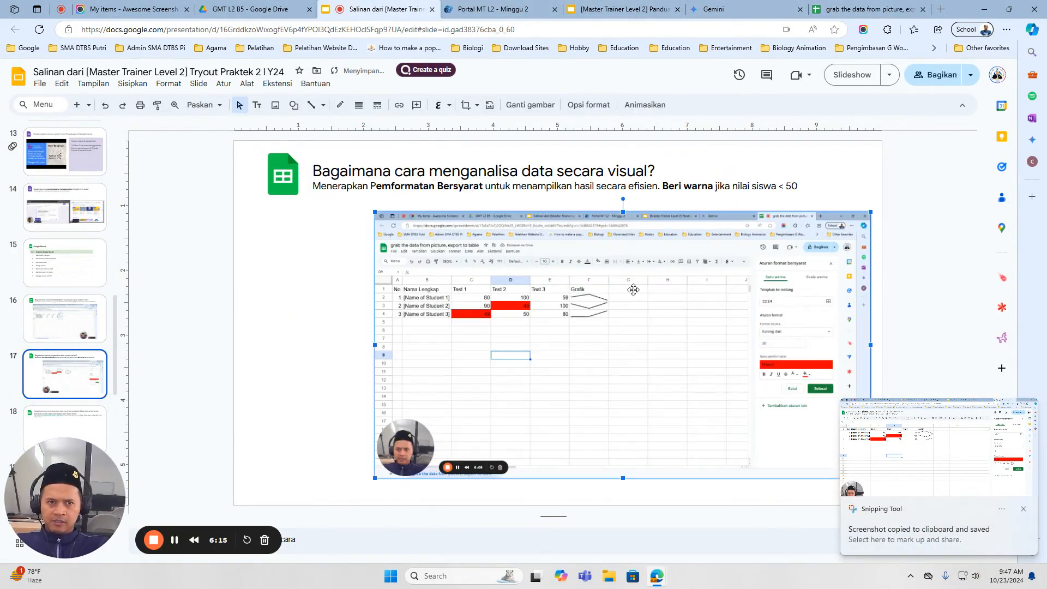
left_click(222, 84)
mouse_move(248, 155)
left_click(415, 155)
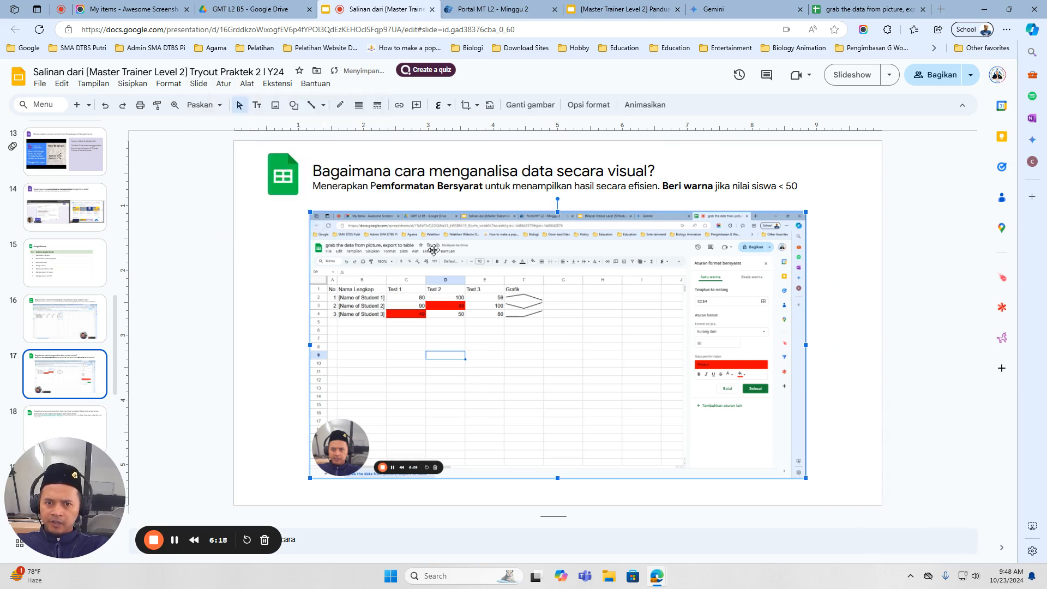
Step: Open the Nilai Siswa spreadsheet linked on slide 18 and make a copy of it
scroll(86, 337, "down", 3)
key("Down")
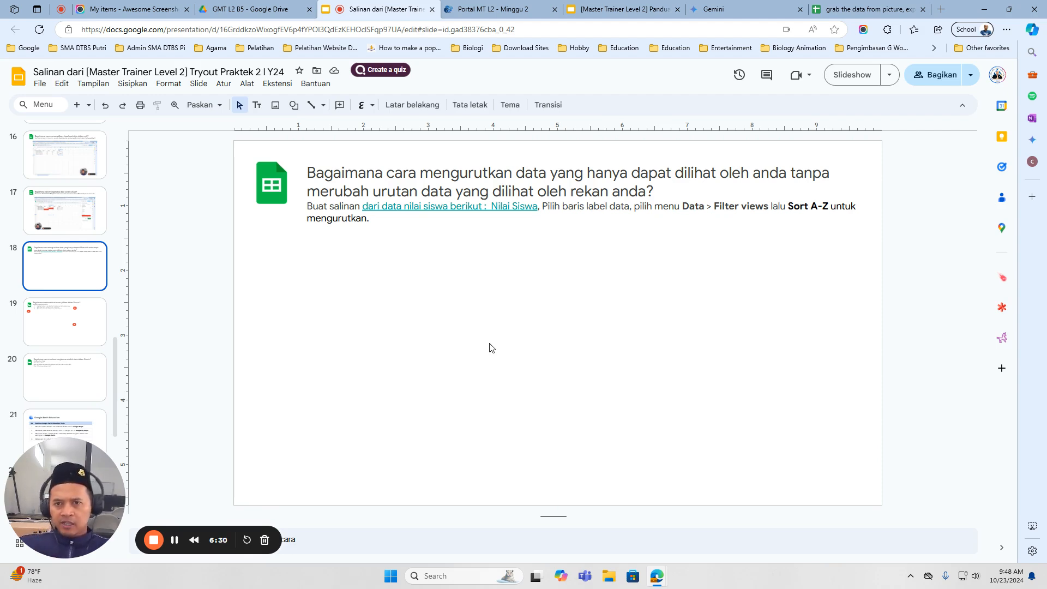
left_click(429, 206)
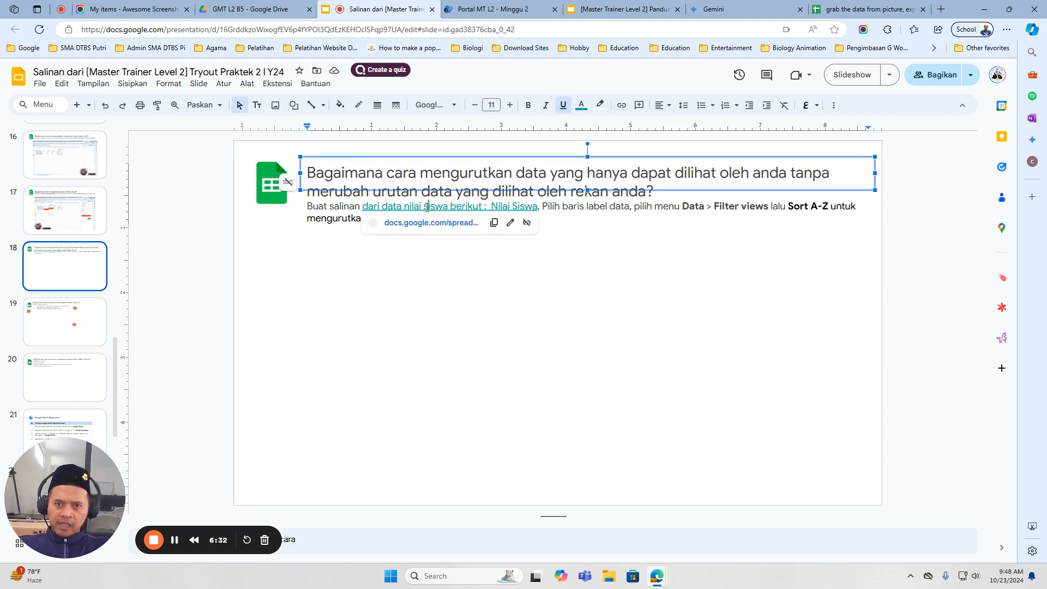
left_click(437, 225)
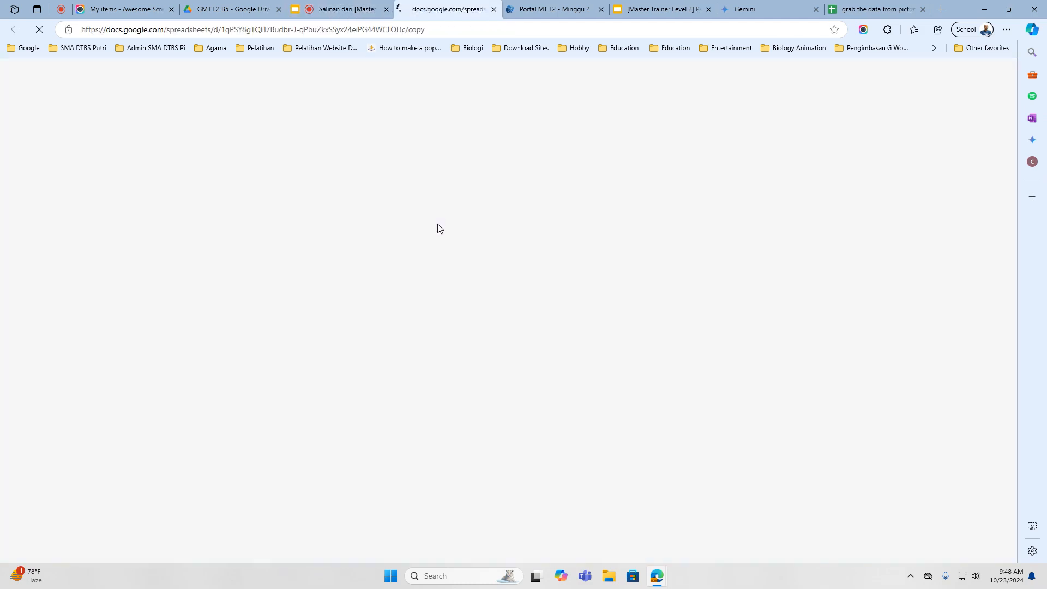
left_click(350, 246)
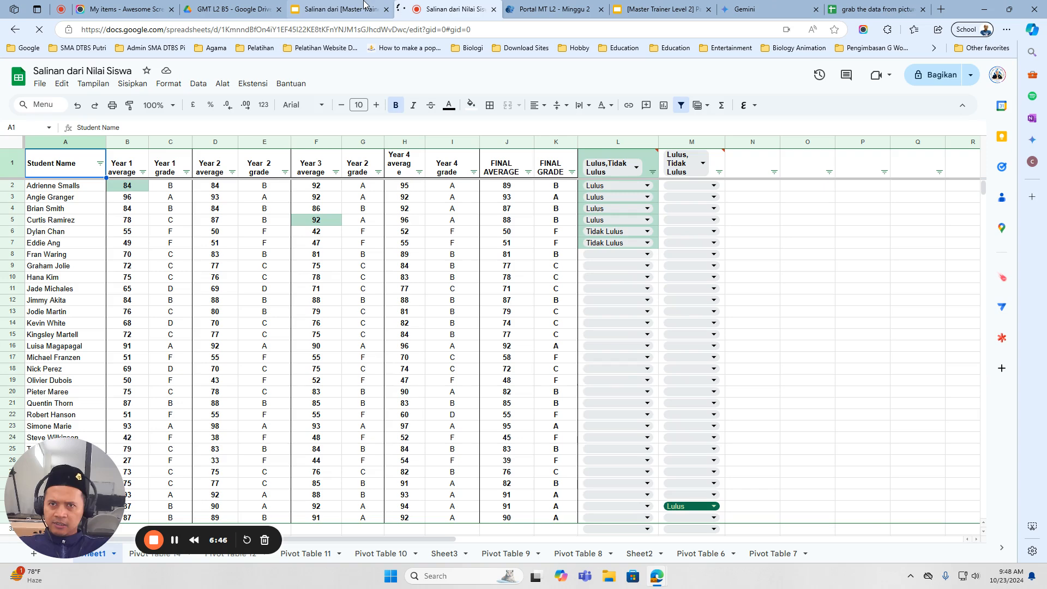
Step: Show the filter and sort options of the Year 1 average column and capture the screen
left_click(452, 209)
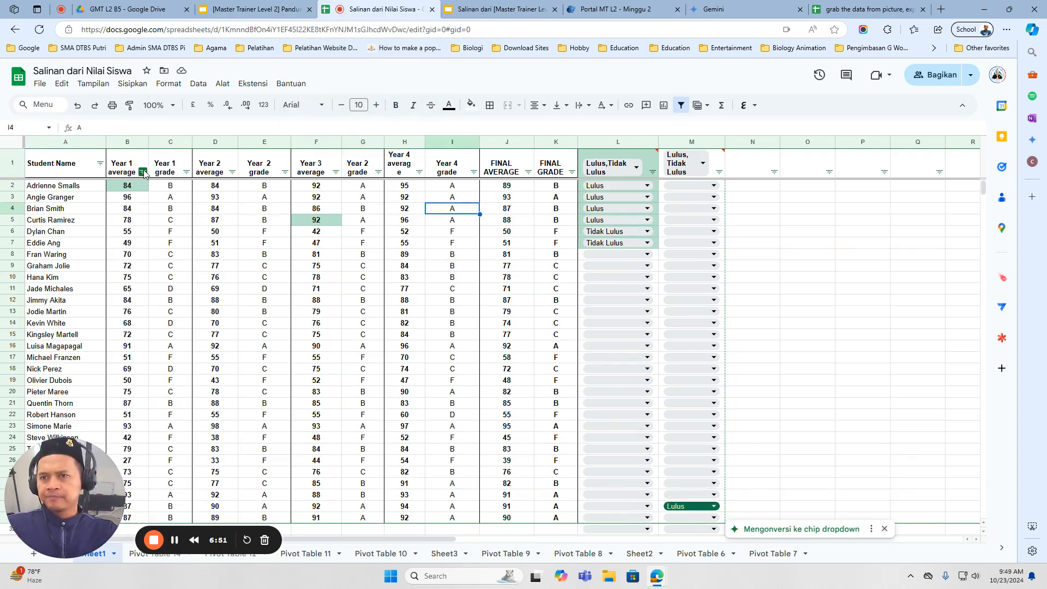
key("ctrl+plus")
key("ctrl+plus")
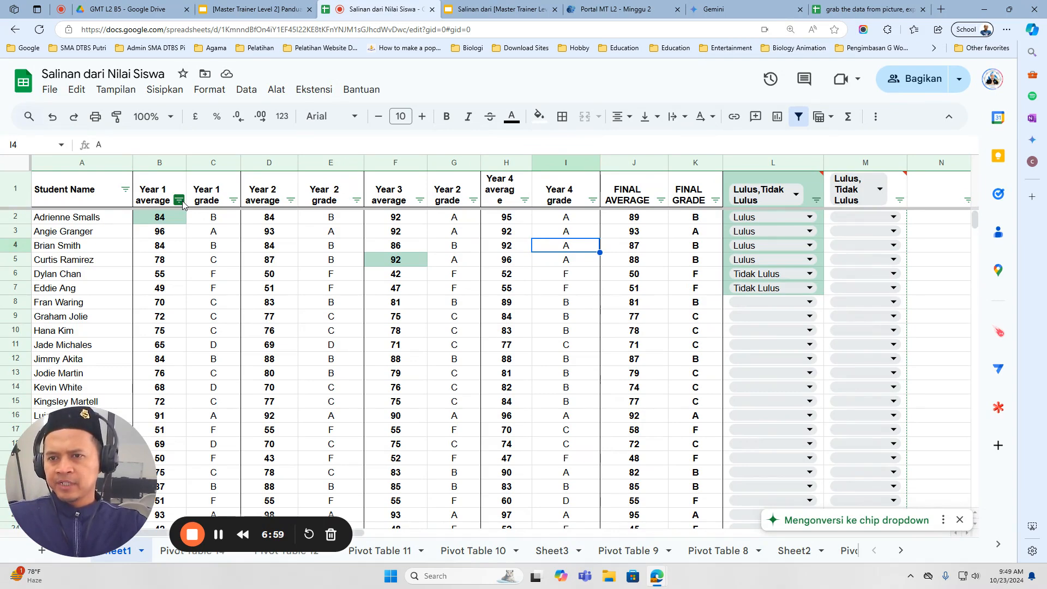
left_click(181, 202)
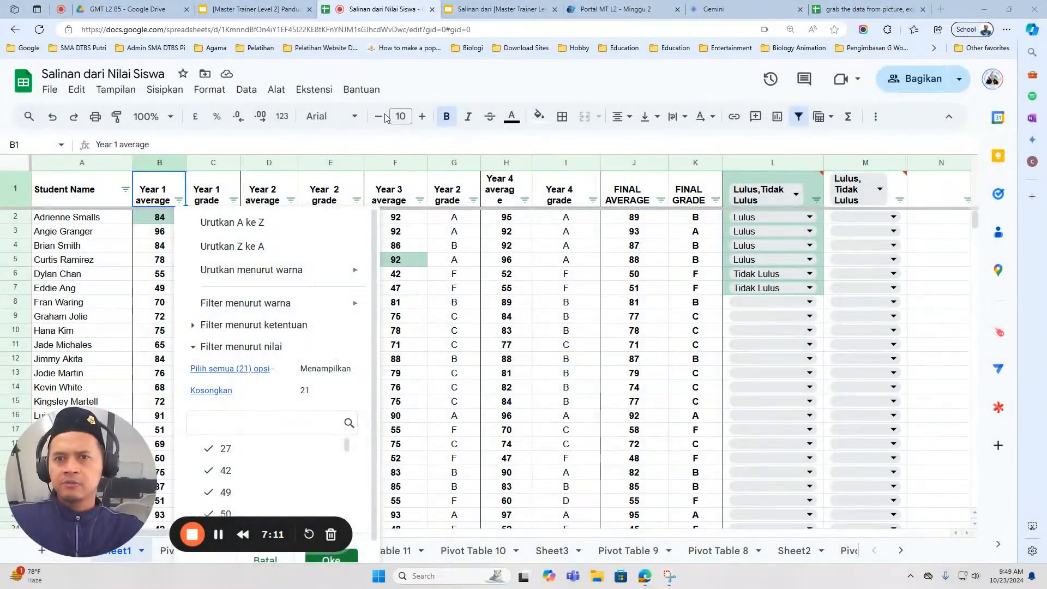
Step: Paste the filter screenshot onto slide 18 of the Salinan tryout deck, centre it horizontally and shrink it to fit below the instructions
left_click(266, 5)
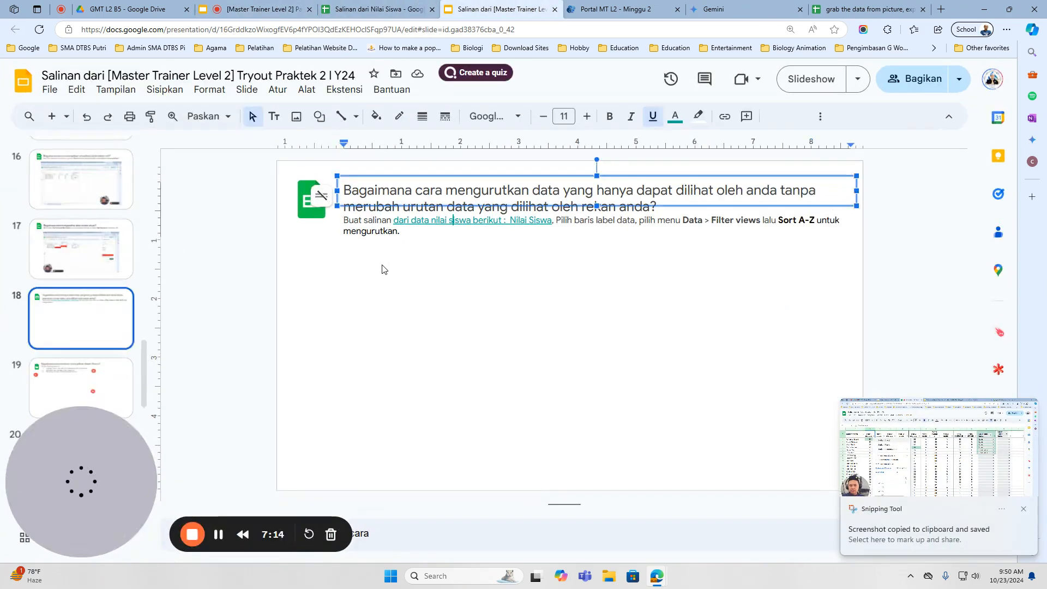
left_click(466, 269)
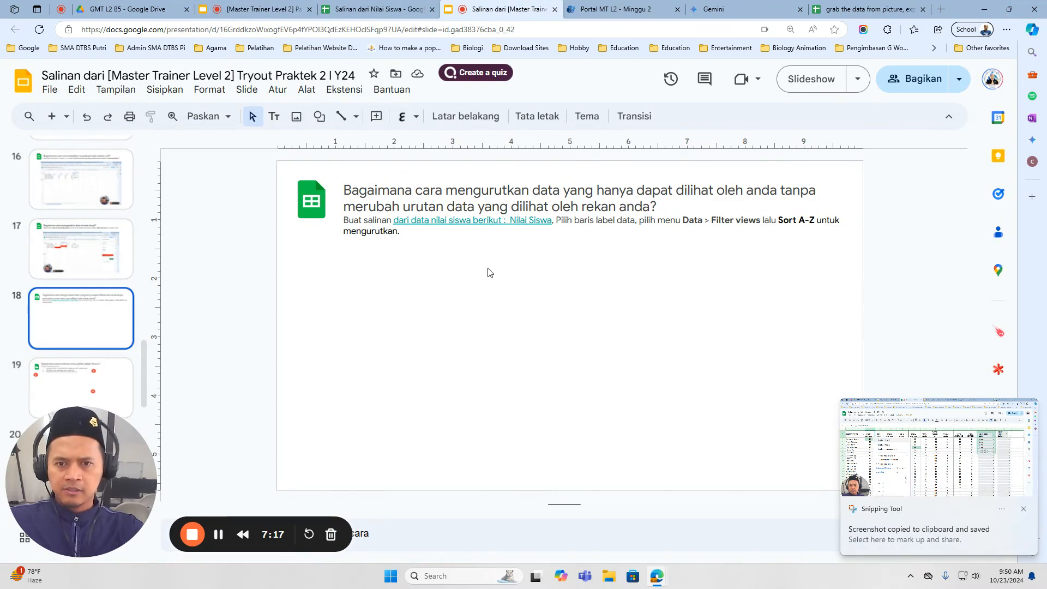
key("ctrl+v")
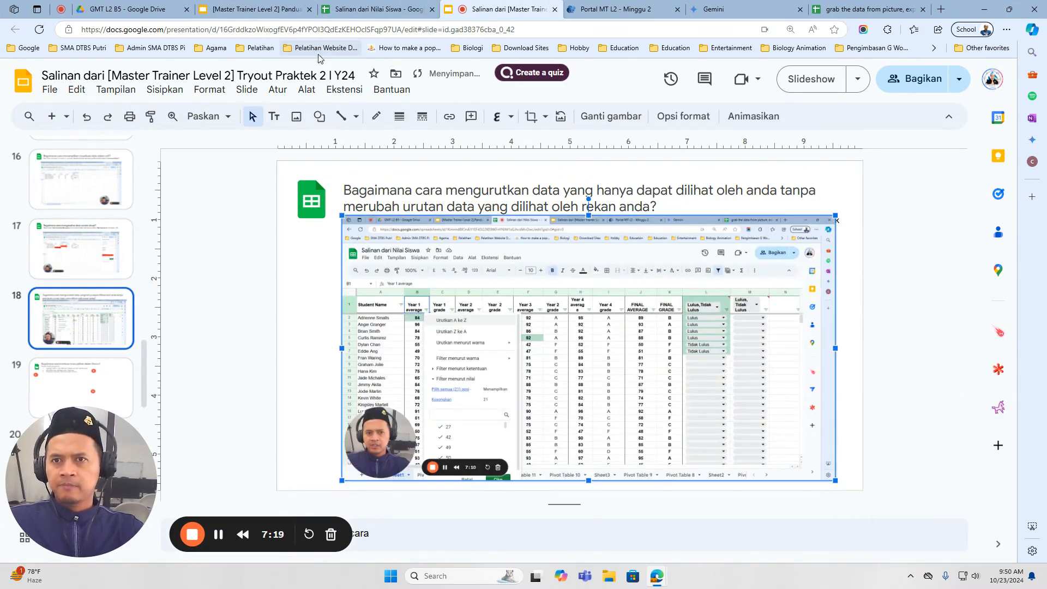
left_click(278, 90)
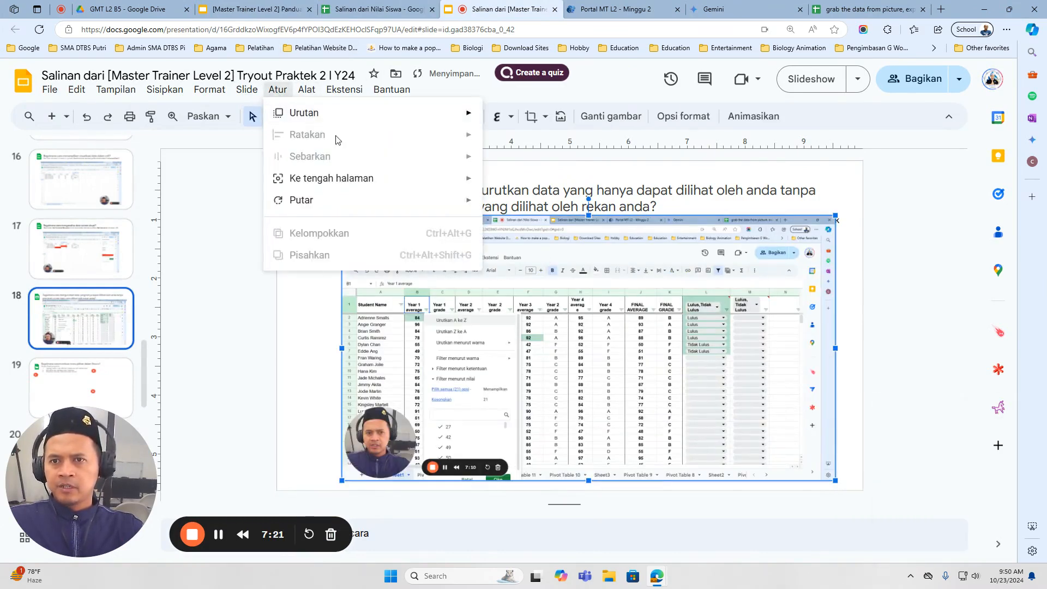
mouse_move(371, 178)
left_click(507, 179)
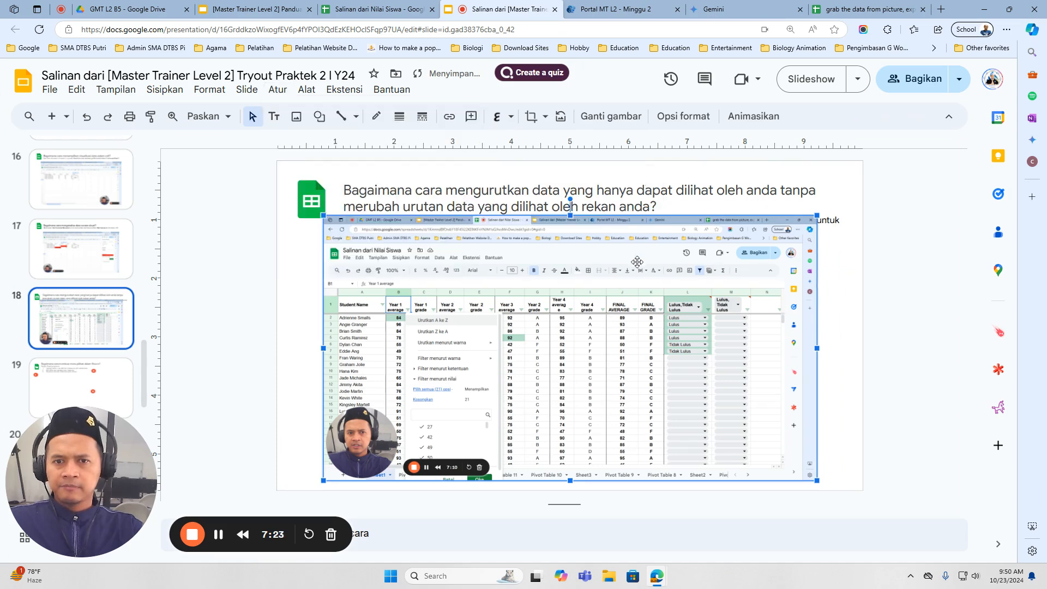
left_click_drag(816, 217, 711, 274)
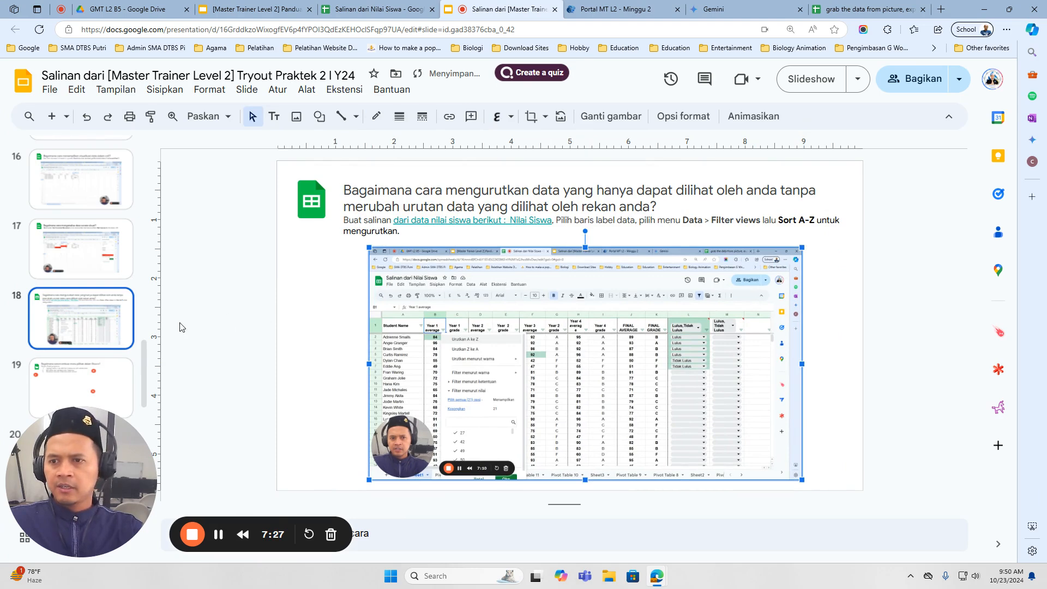
Step: Read the dropdown task on slide 19 and examine its worked example on slide 19 of the Panduan Tryout deck
scroll(93, 334, "down", 1)
left_click(80, 336)
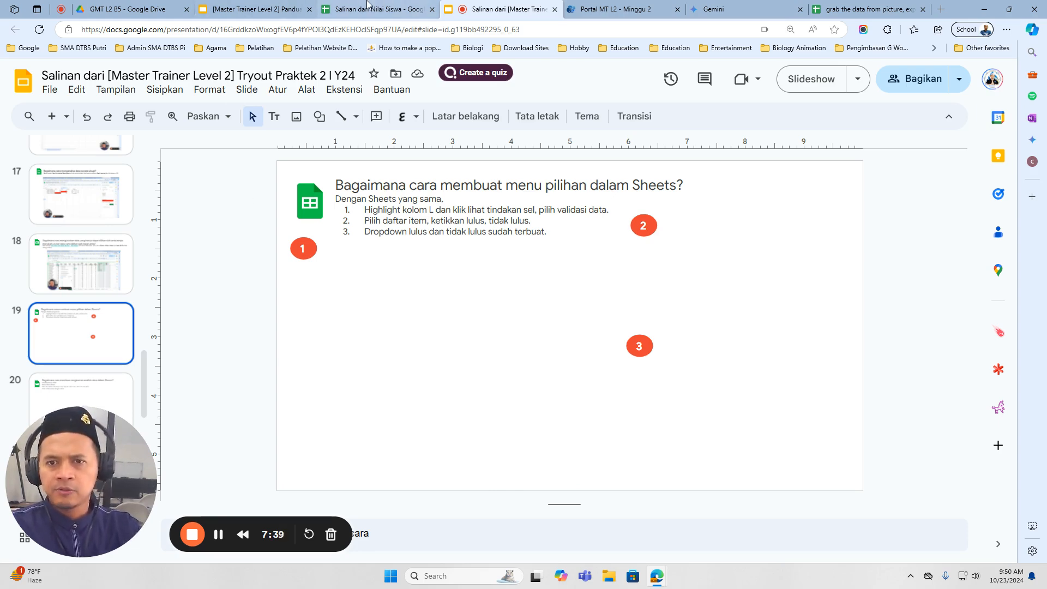
left_click(347, 6)
left_click(257, 9)
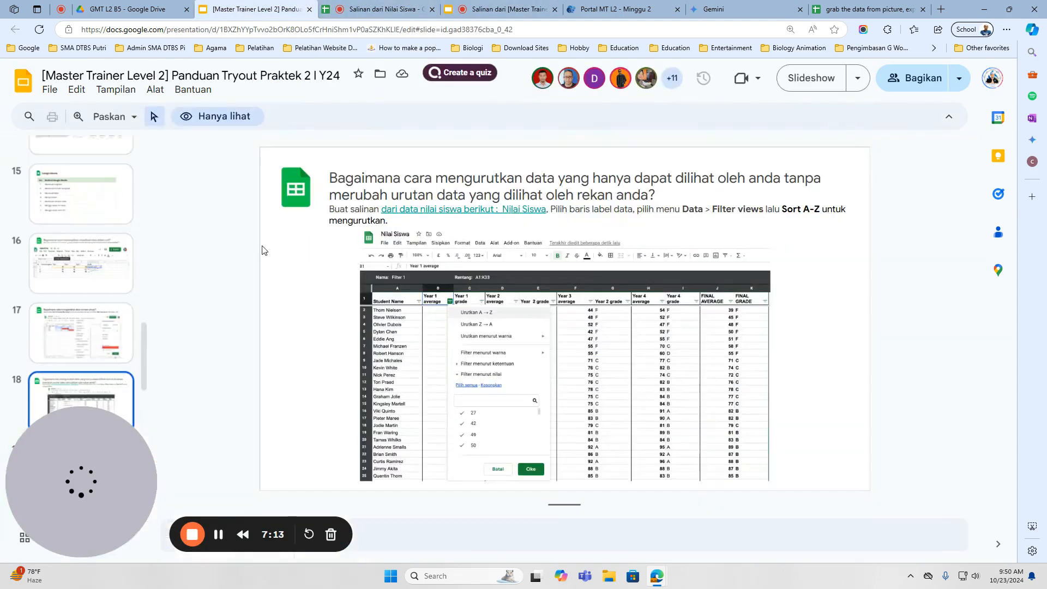
scroll(96, 336, "down", 4)
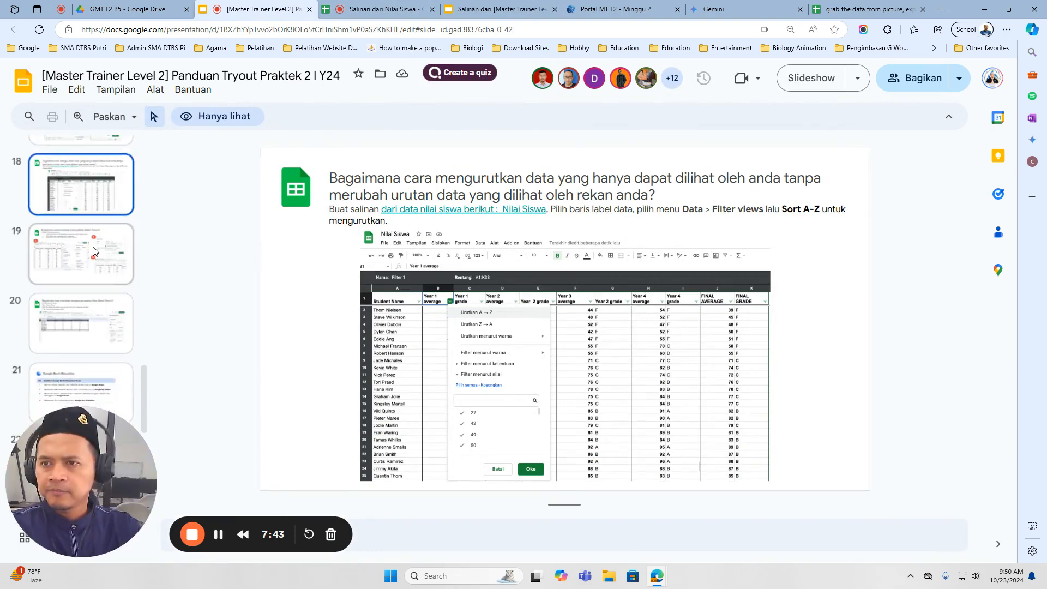
left_click(93, 250)
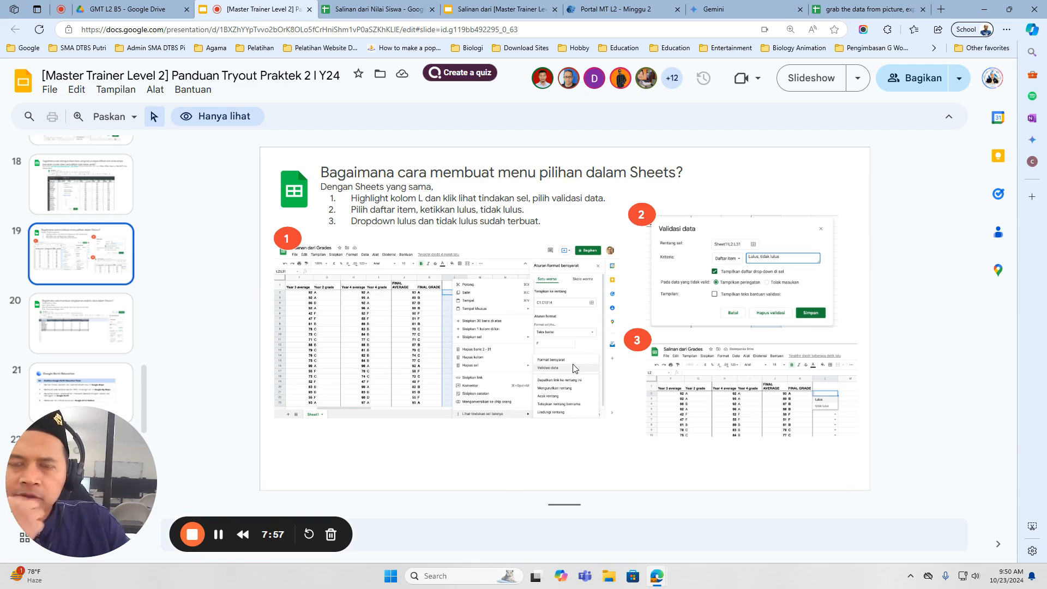
Step: Switch to the Salinan dari Nilai Siswa spreadsheet and check the dropdown choices in cells L2 and L12
left_click(345, 3)
left_click(594, 263)
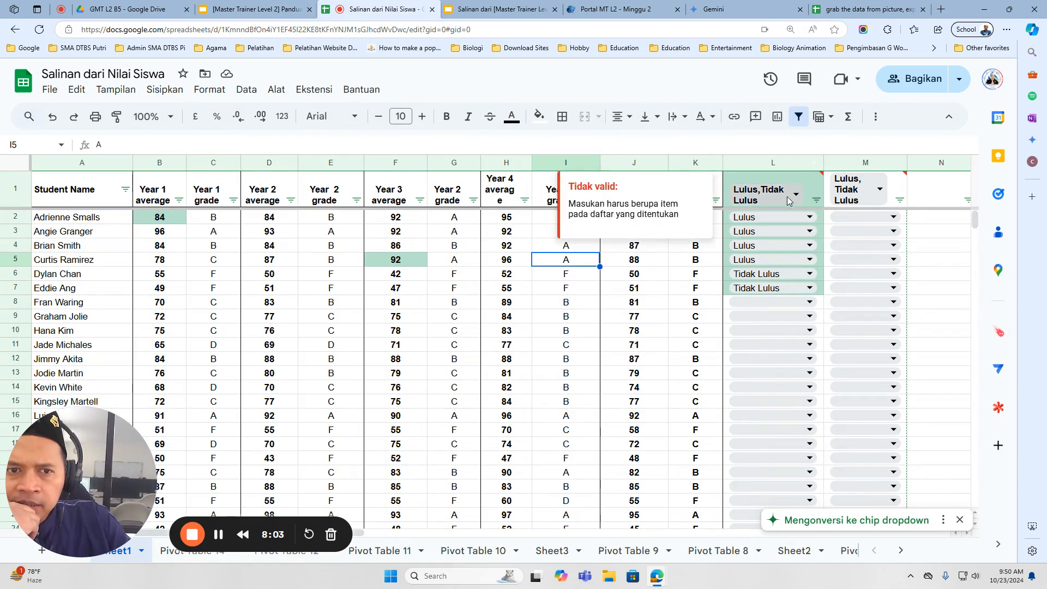
left_click(781, 218)
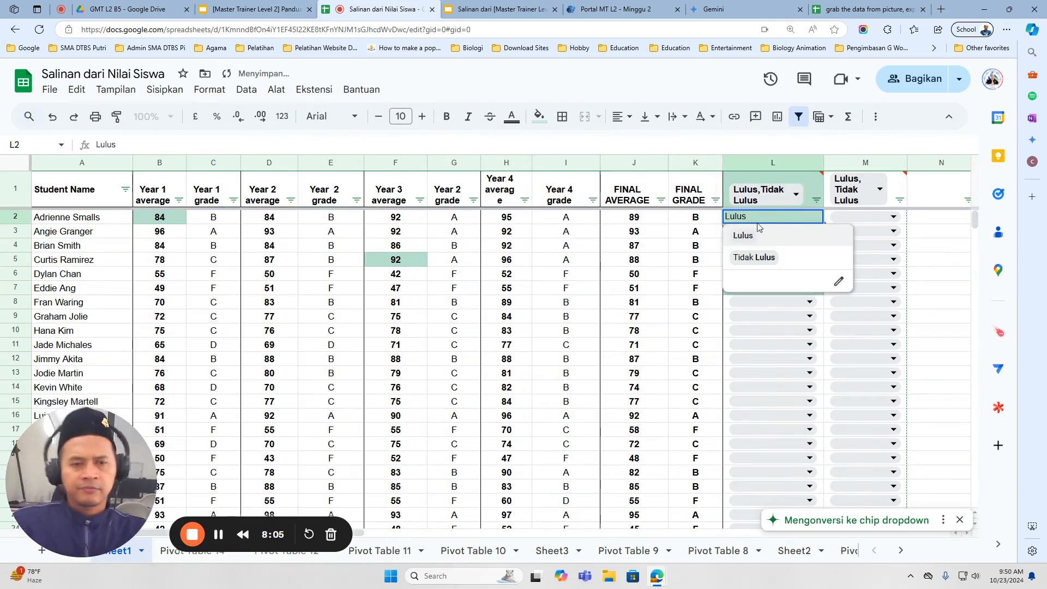
left_click(769, 355)
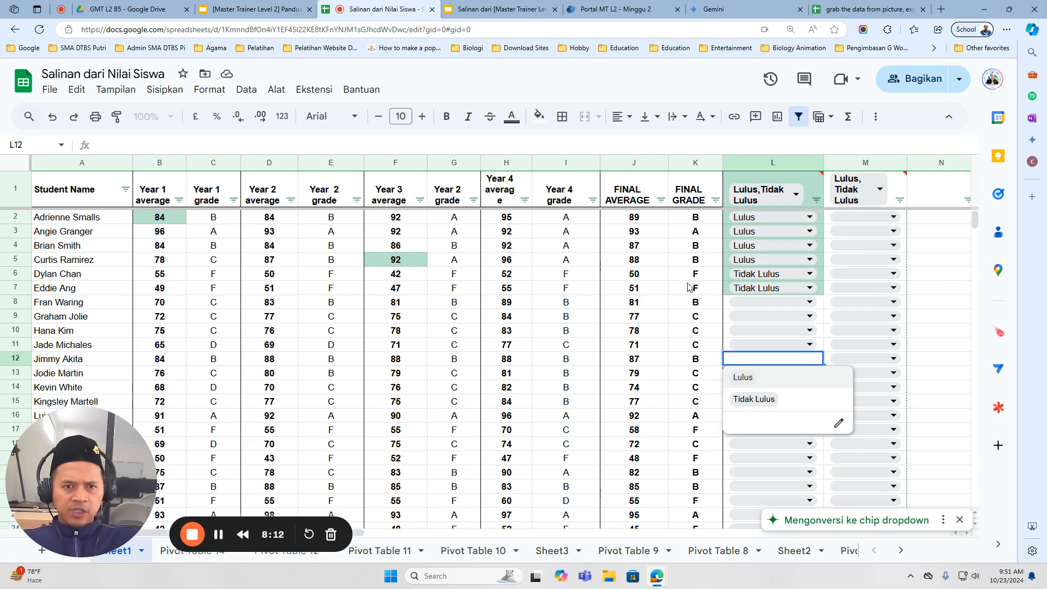
Step: Delete columns L and M containing the existing Lulus/Tidak Lulus dropdowns
left_click_drag(755, 162, 865, 162)
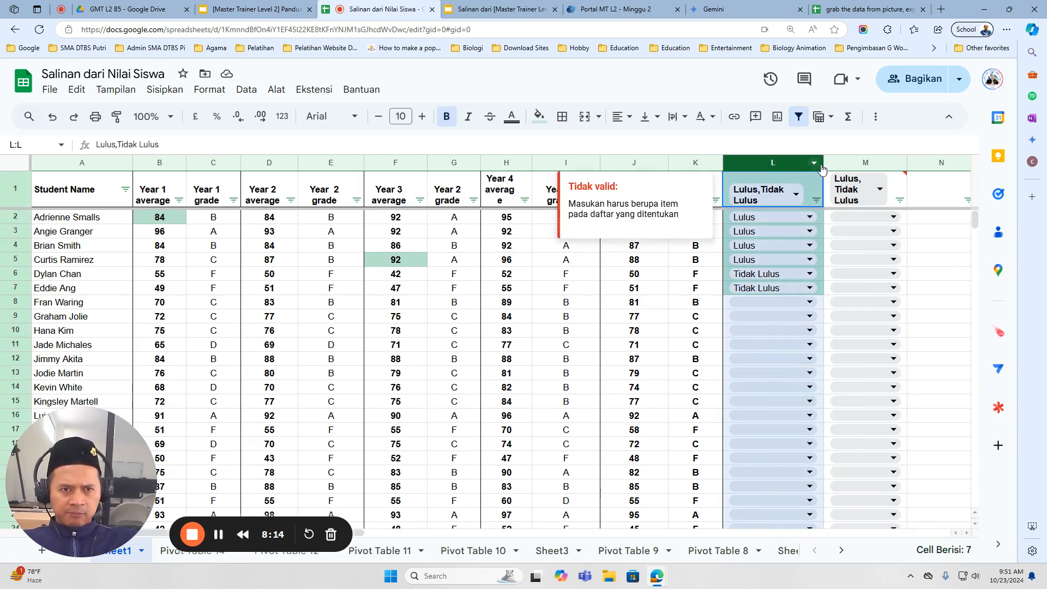
right_click(865, 162)
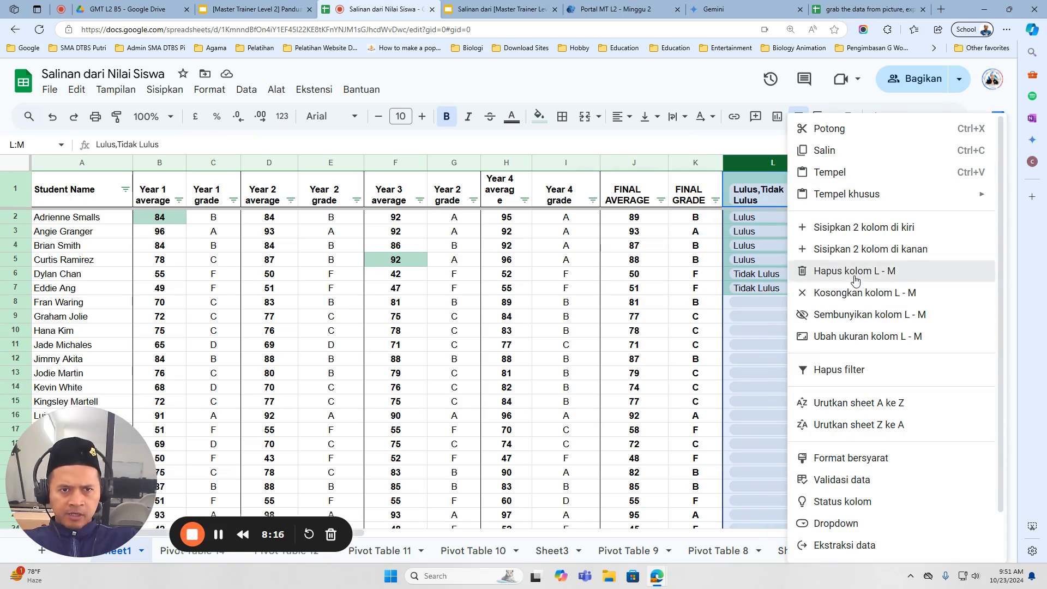
left_click(853, 270)
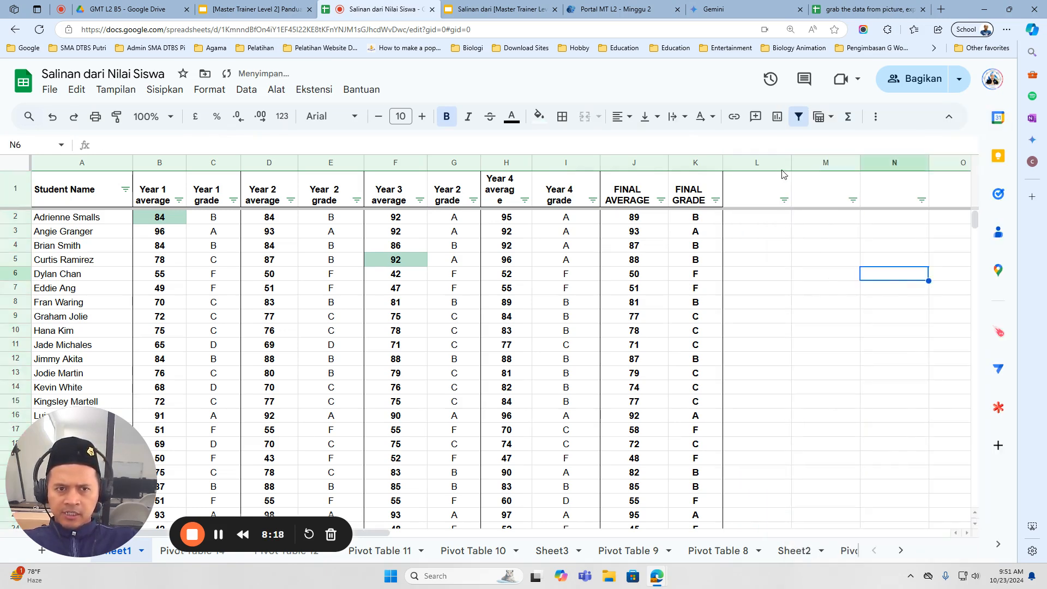
Step: Show the actions for column L with Validasi data highlighted and capture a full-screen screenshot of them
left_click(744, 162)
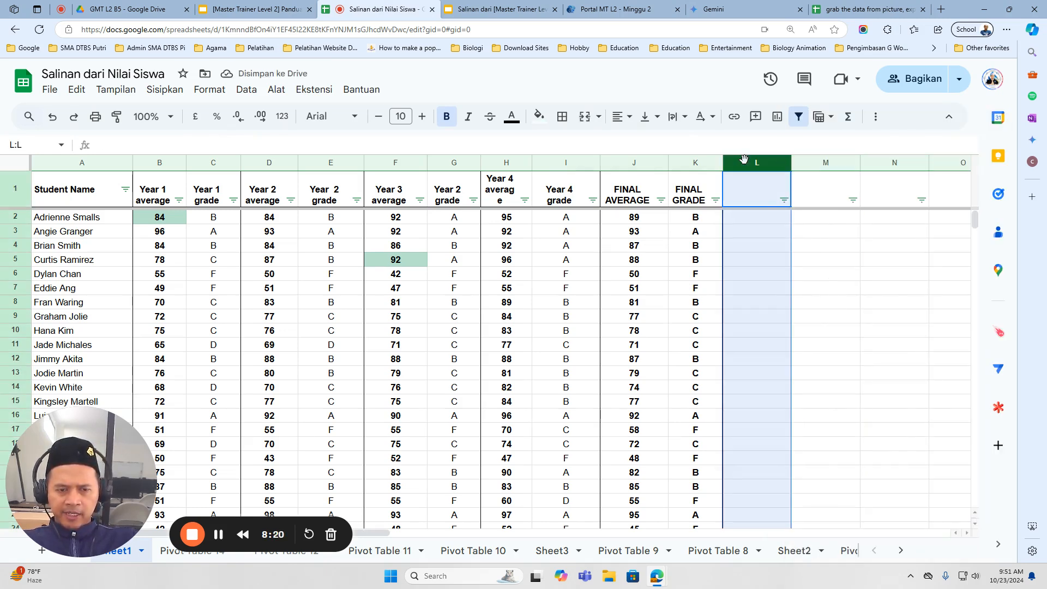
right_click(743, 158)
scroll(790, 449, "down", 1)
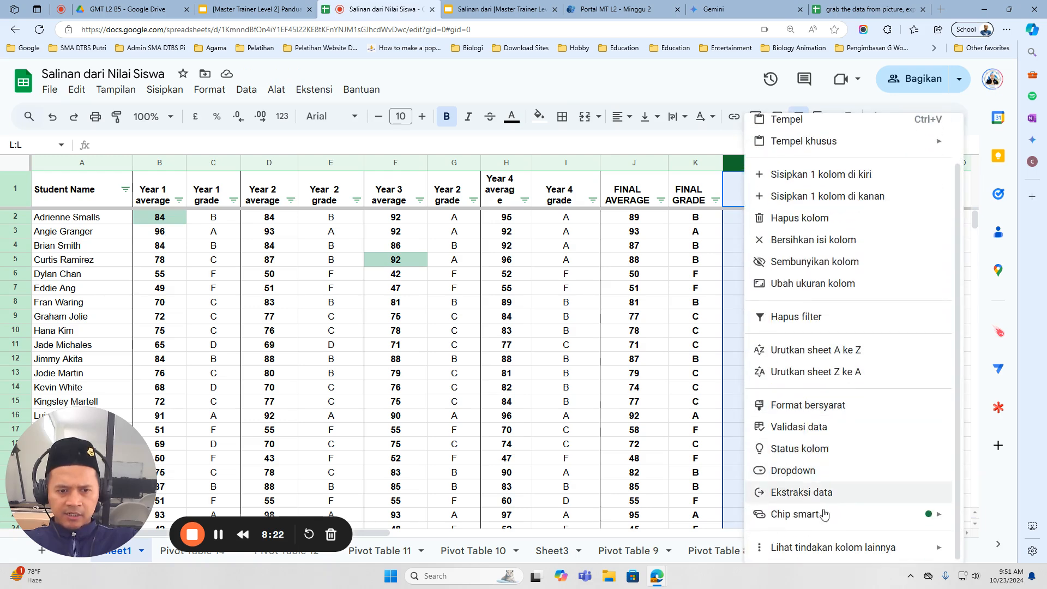
mouse_move(838, 547)
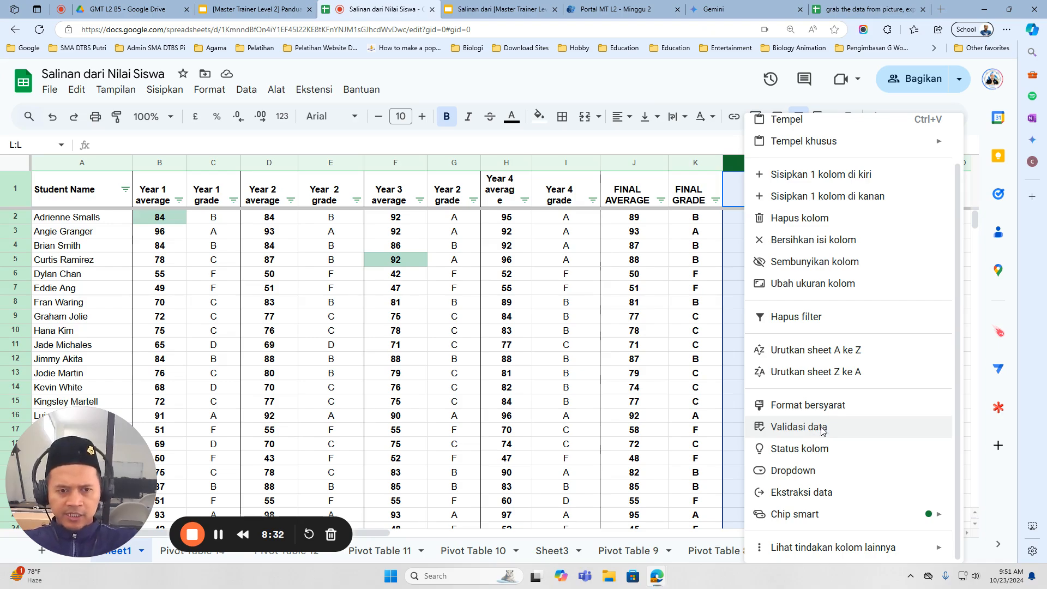
key("super+shift+s")
left_click(820, 427)
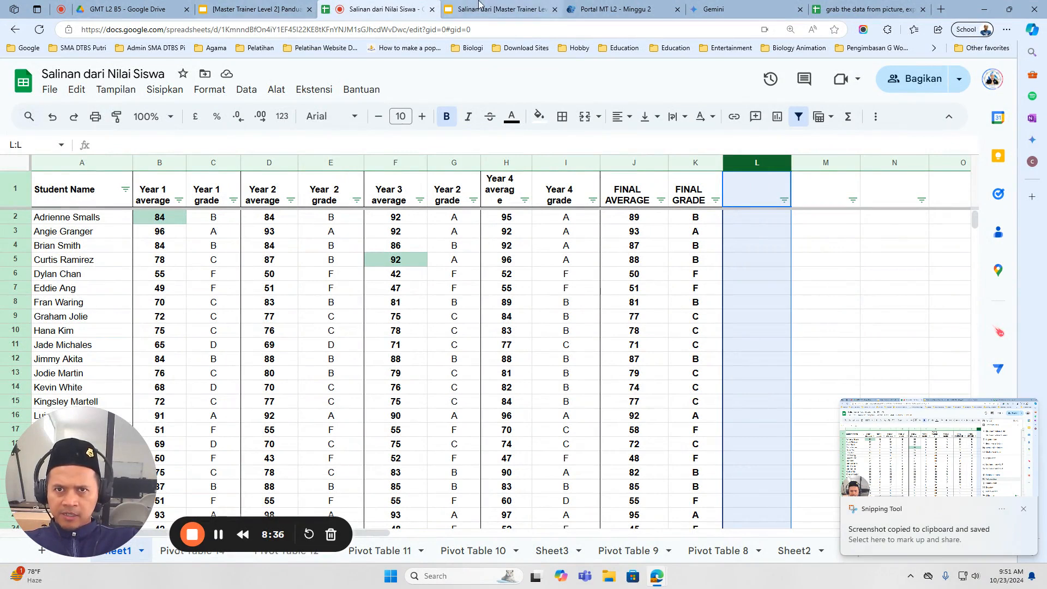
Step: Paste the data validation screenshot onto slide 19 of the Salinan tryout deck, shrink it and place it beside the number 1 marker
left_click(470, 8)
key("ctrl+v")
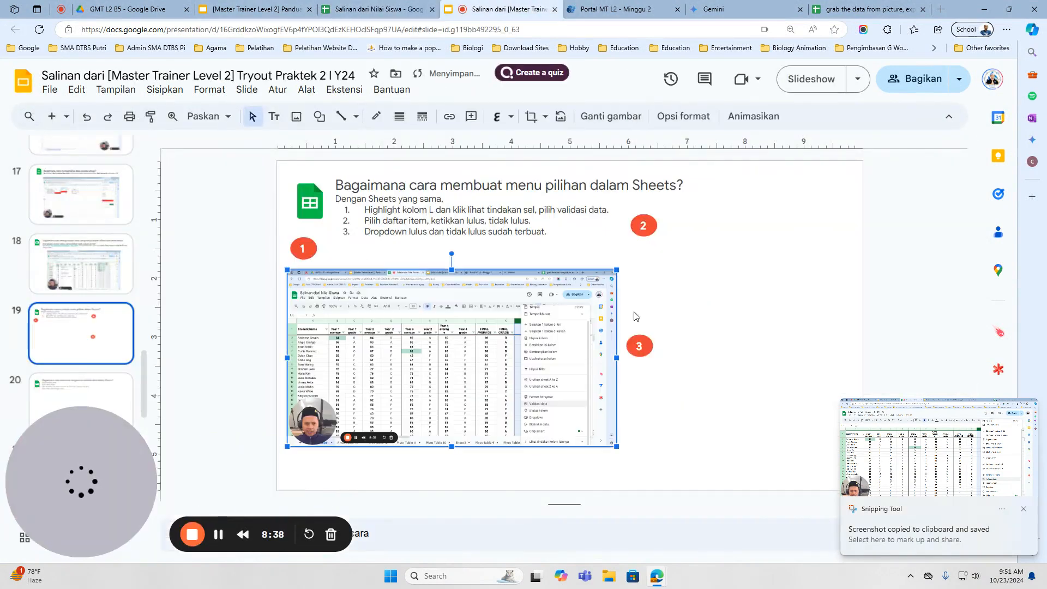
left_click_drag(616, 269, 580, 290)
left_click_drag(412, 338, 424, 304)
right_click(425, 304)
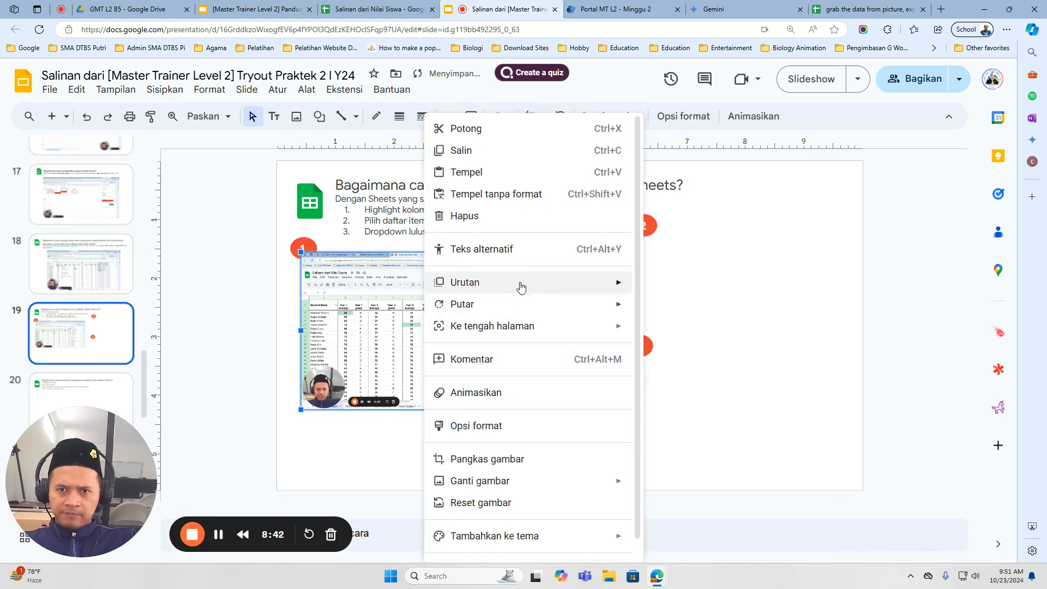
mouse_move(584, 288)
left_click(658, 329)
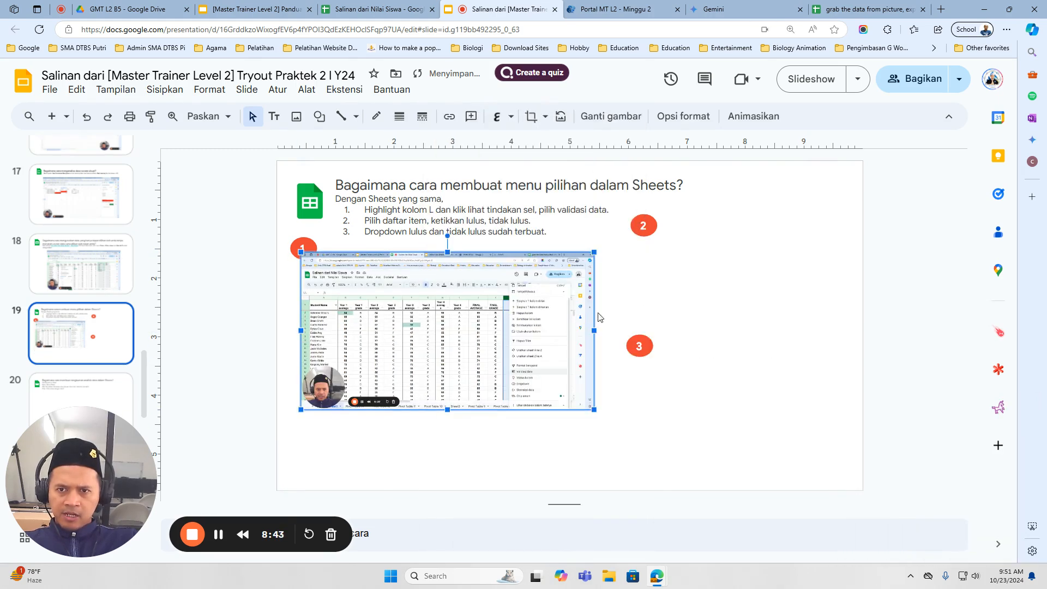
Step: Bring the number 1 marker on slide 19 to the front of the validation screenshot
left_click(308, 242)
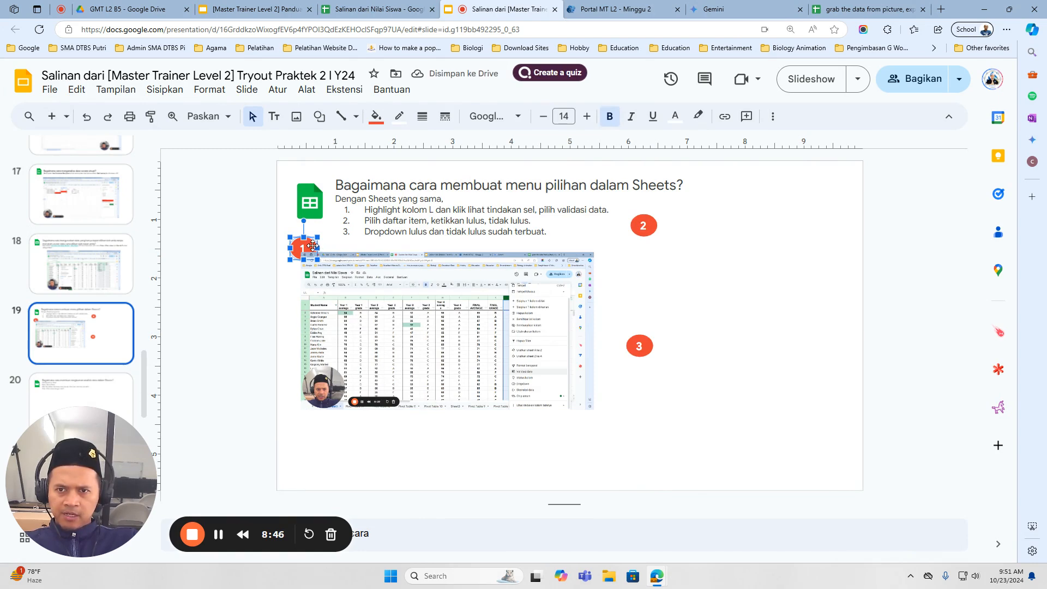
right_click(312, 245)
mouse_move(507, 327)
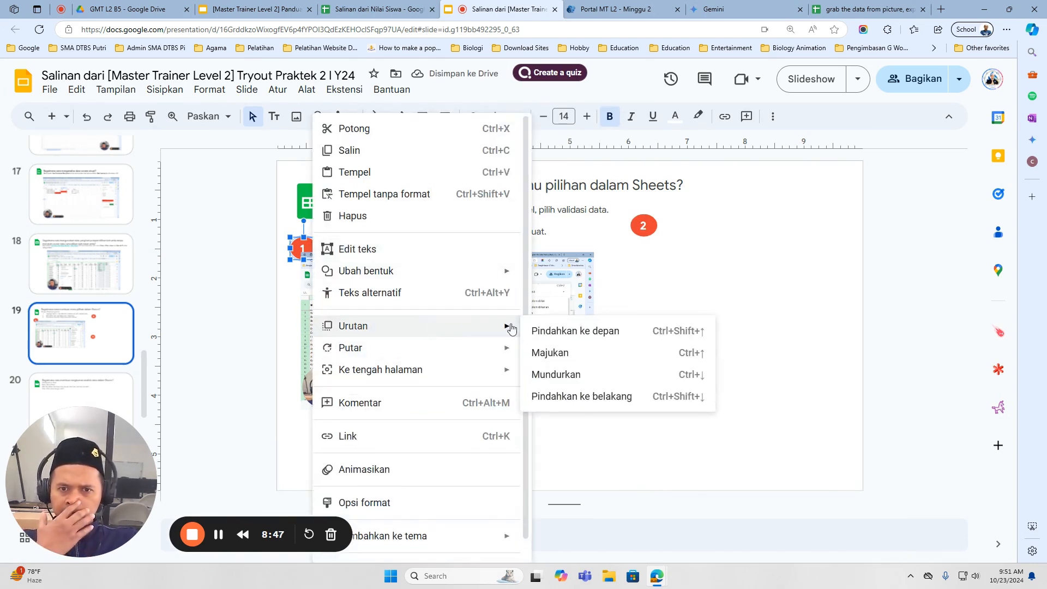
left_click(548, 332)
left_click(736, 274)
Step: Switch to the Salinan dari Nilai Siswa spreadsheet and add a new data validation rule to column L
left_click(648, 7)
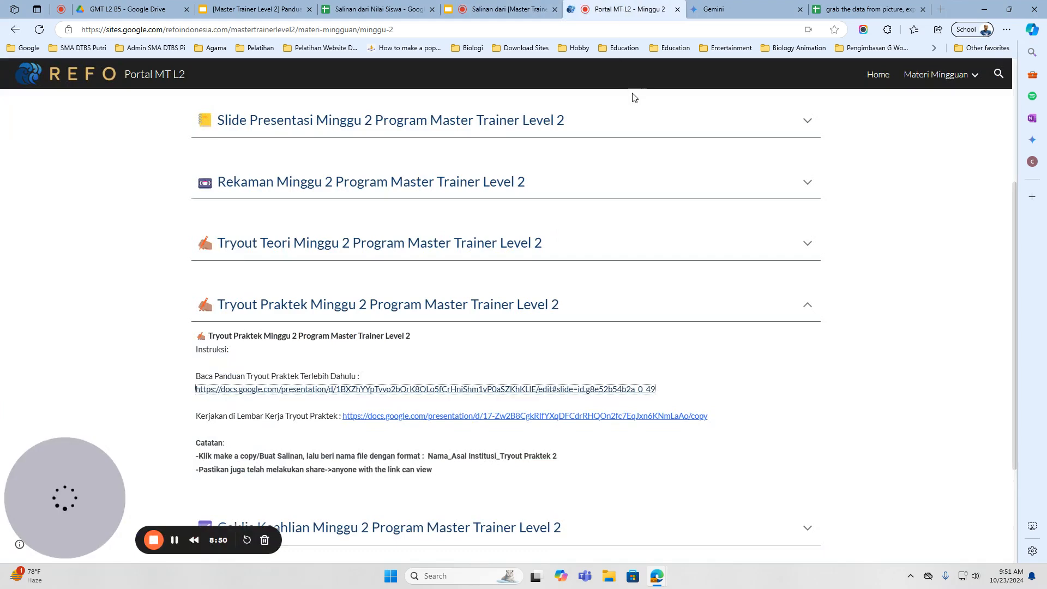
left_click(499, 8)
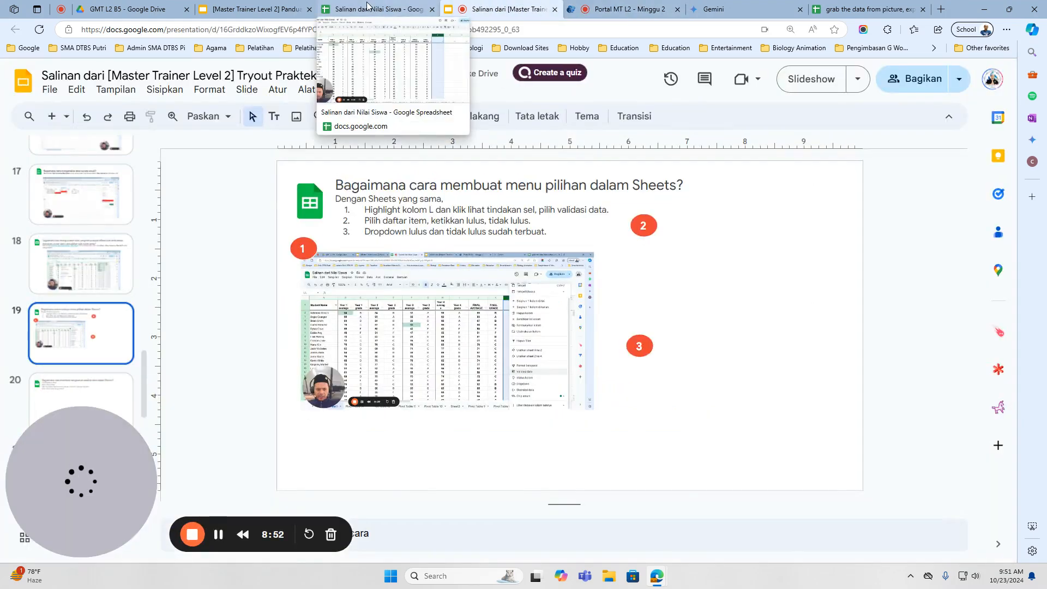
left_click(368, 9)
right_click(763, 169)
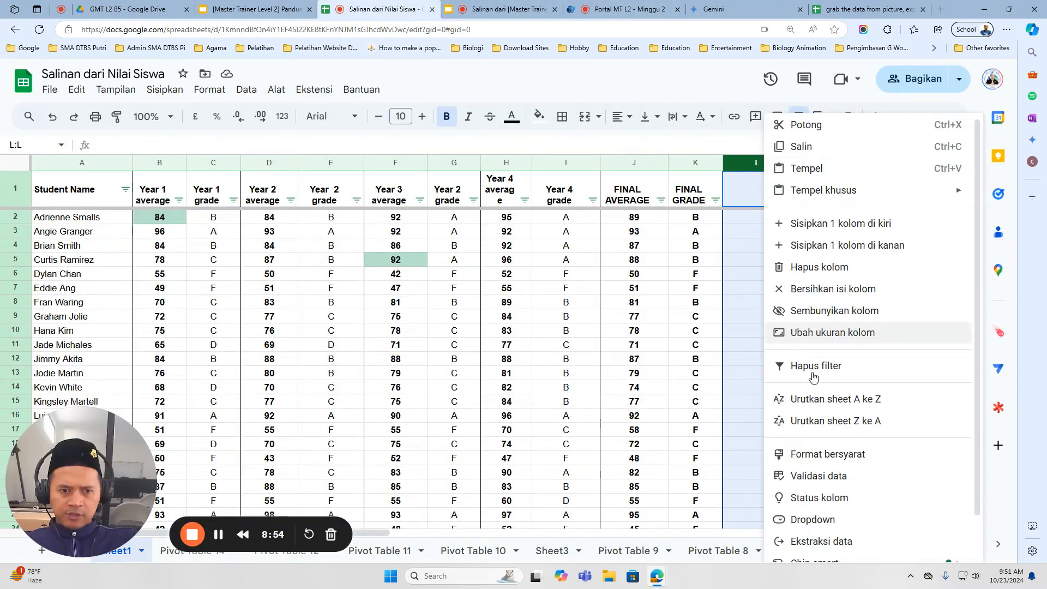
left_click(826, 474)
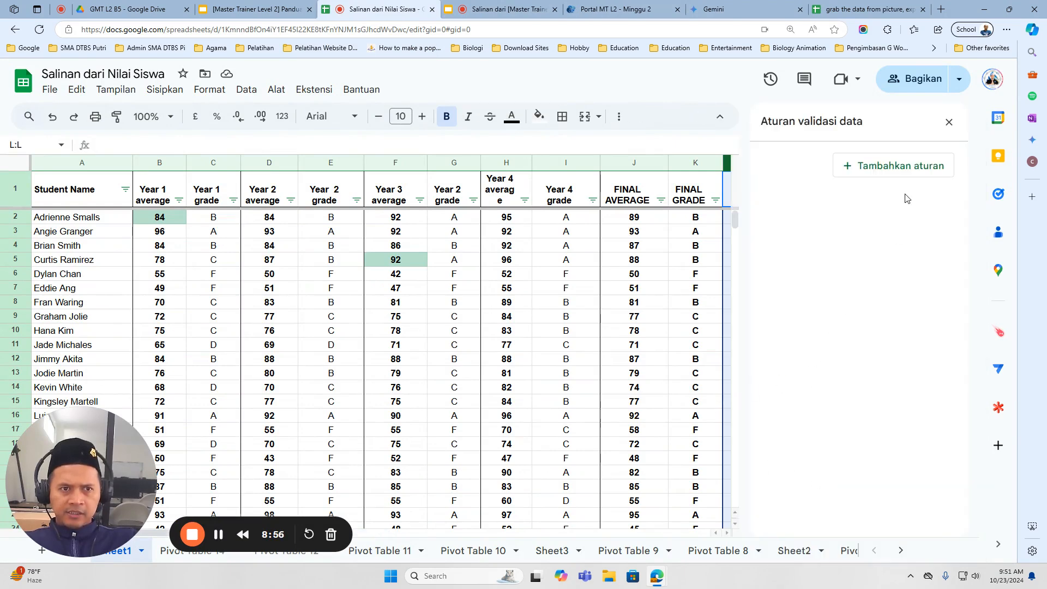
left_click(884, 166)
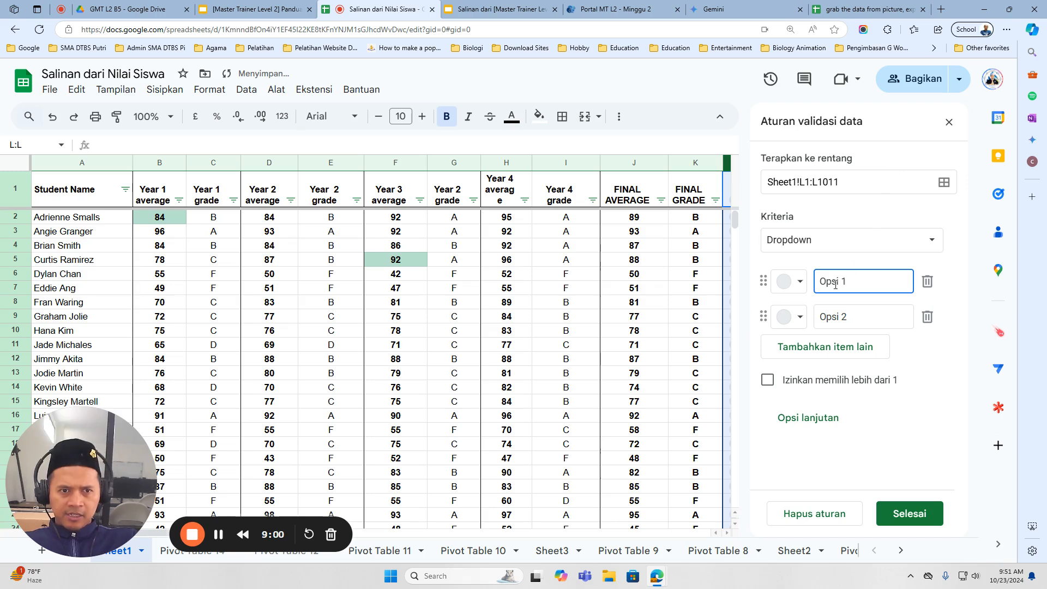
Step: Name the rule's two dropdown options Lulus and Tidak Lulus
left_click_drag(860, 278, 784, 280)
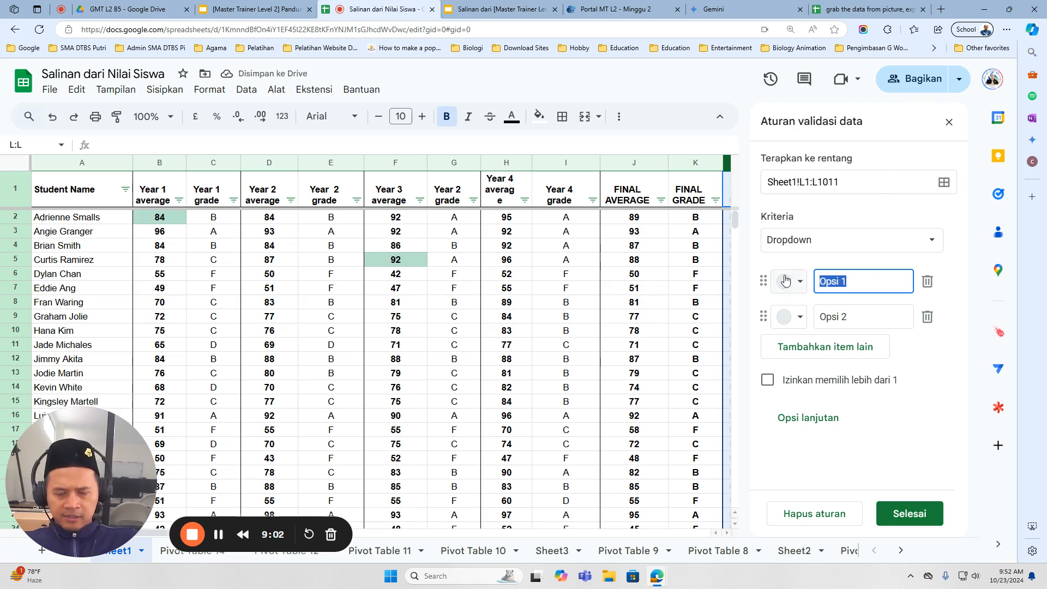
type("Lulus")
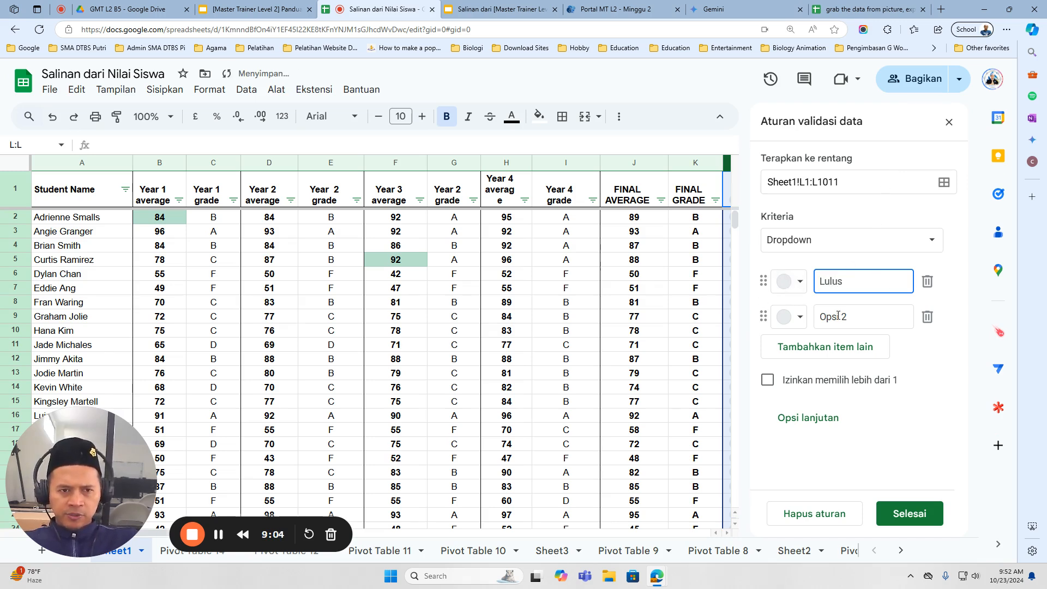
left_click_drag(851, 316, 788, 322)
type("Tidak Lul")
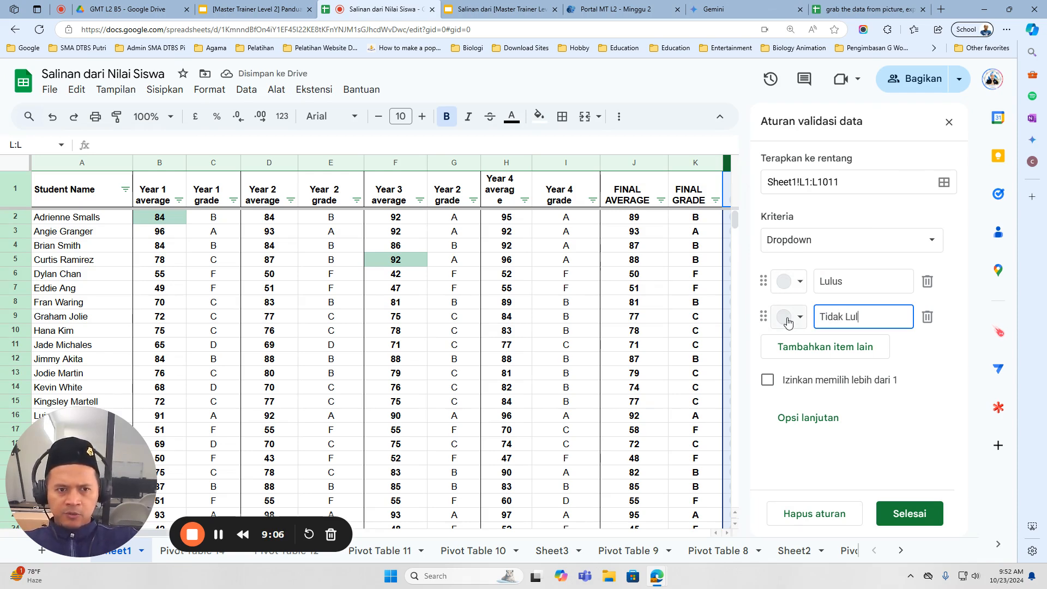
type("us")
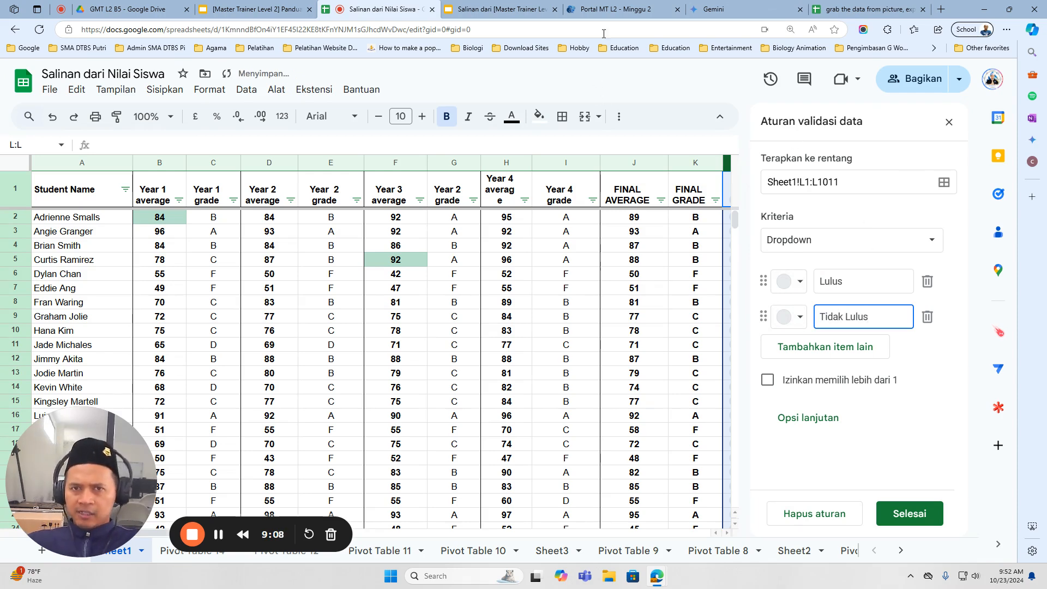
Step: Check the dropdown example on slide 19 of the Panduan deck, then capture a full-screen screenshot of the spreadsheet's validation rule settings
left_click(490, 9)
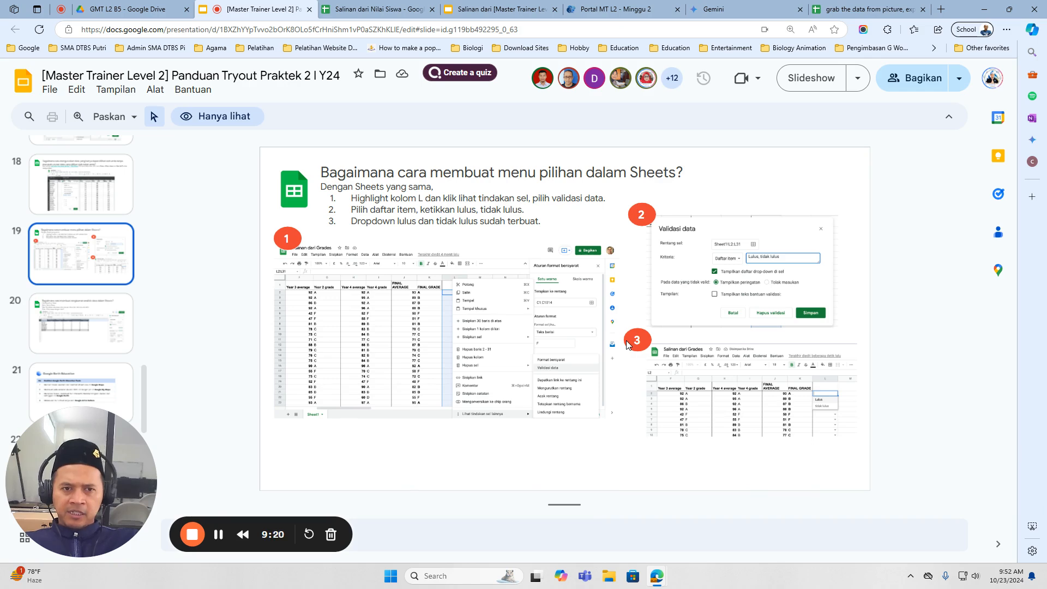
left_click(369, 13)
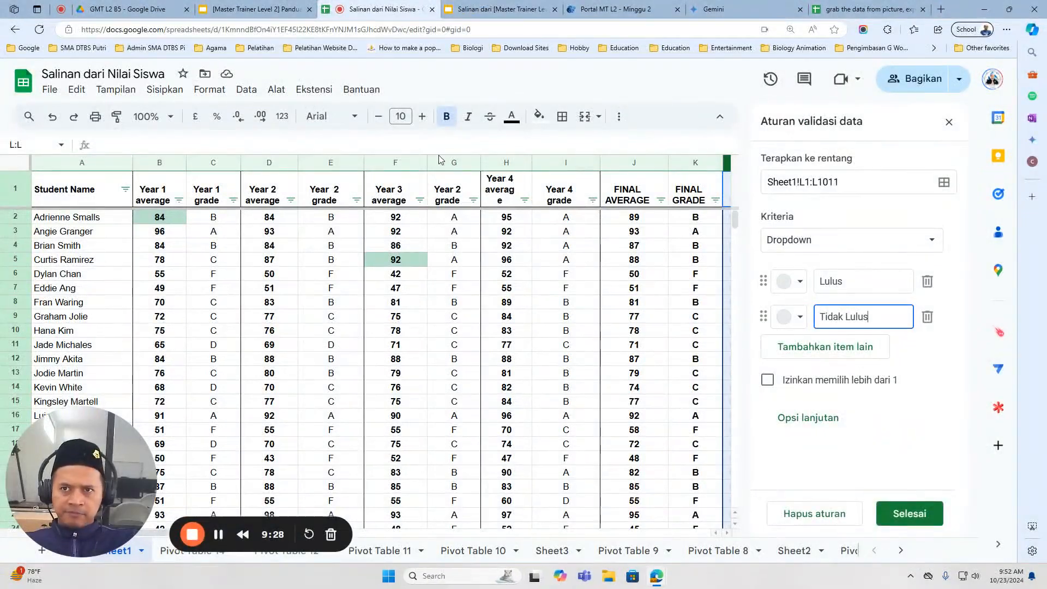
key("super+Print")
Step: Colour the Lulus option dark green and the Tidak Lulus option dark red
left_click(789, 281)
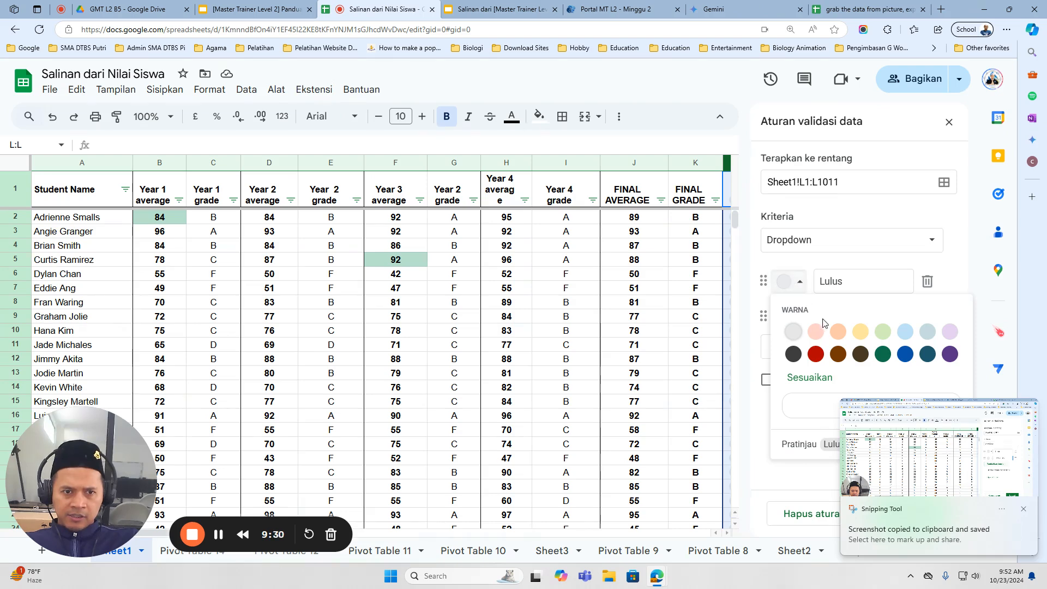
left_click(816, 354)
left_click(789, 281)
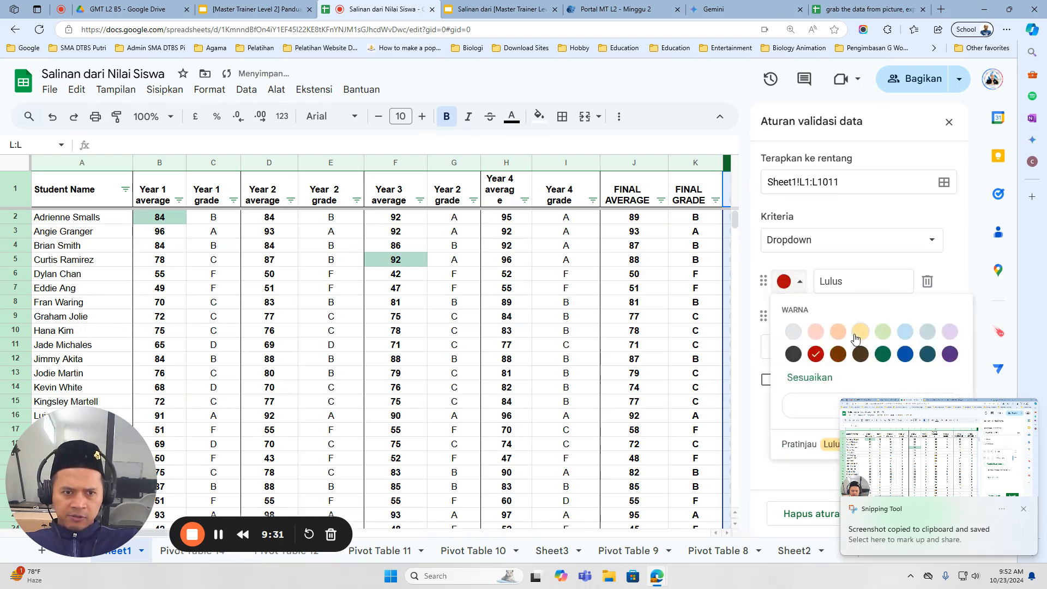
left_click(883, 354)
left_click(789, 316)
left_click(818, 389)
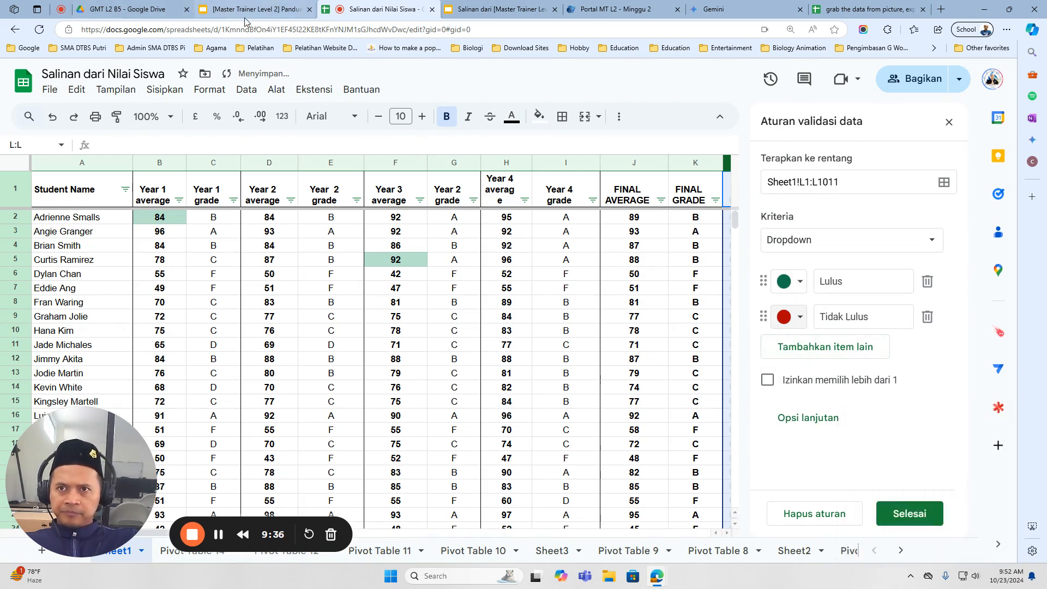
Step: Paste the rule screenshot onto slide 19 of the Salinan tryout deck and crop it to the validation settings on its right side
left_click(493, 9)
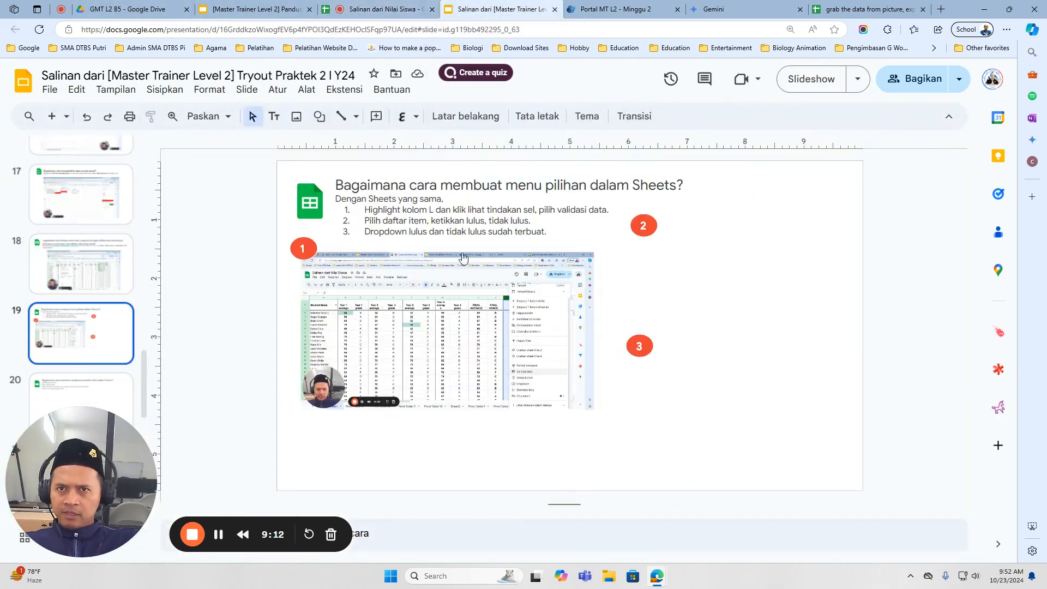
key("ctrl+v")
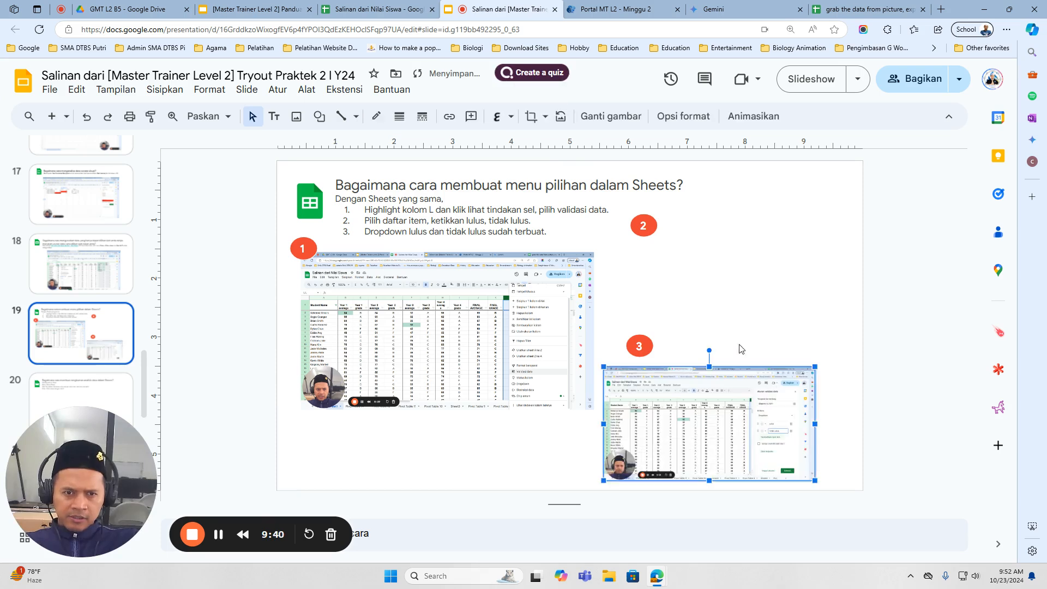
left_click_drag(637, 444, 630, 366)
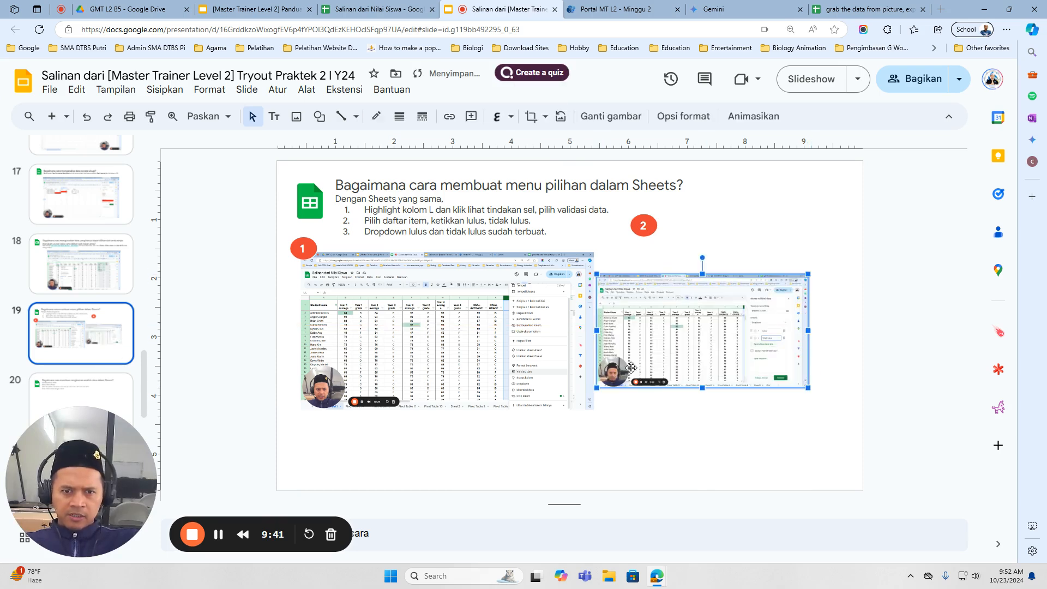
left_click(532, 116)
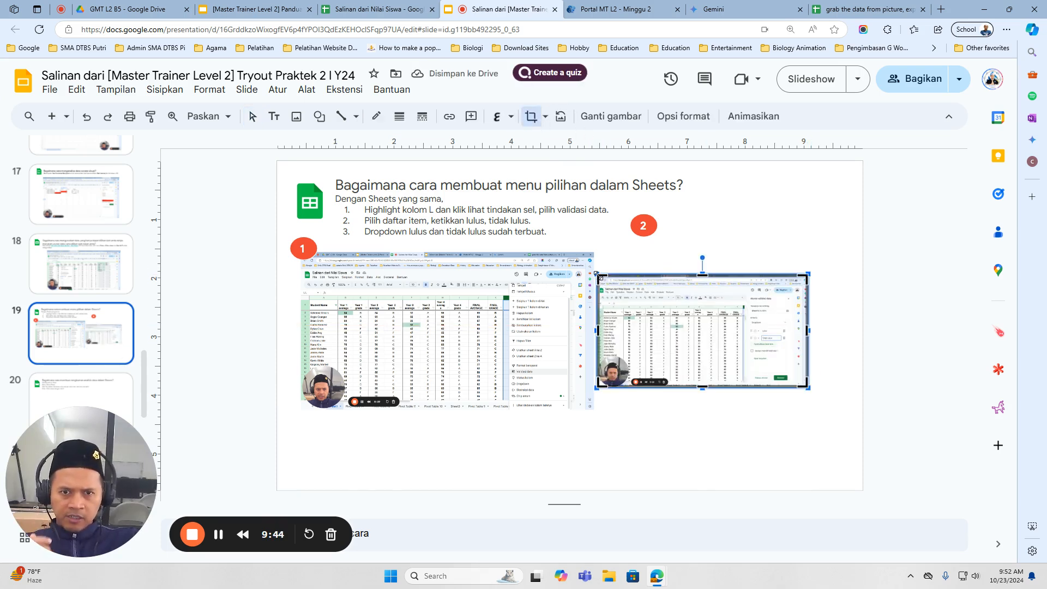
left_click_drag(599, 276, 736, 276)
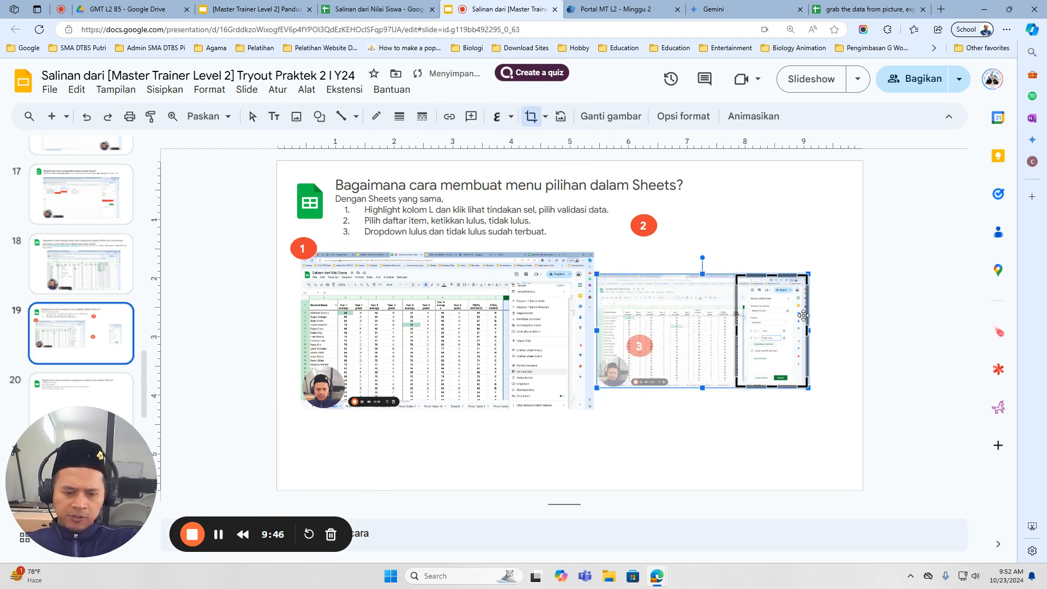
key("Return")
Step: Enlarge the cropped rule screenshot, place it right of the slide title, and move the number 2 marker against its left edge
left_click_drag(808, 386, 847, 446)
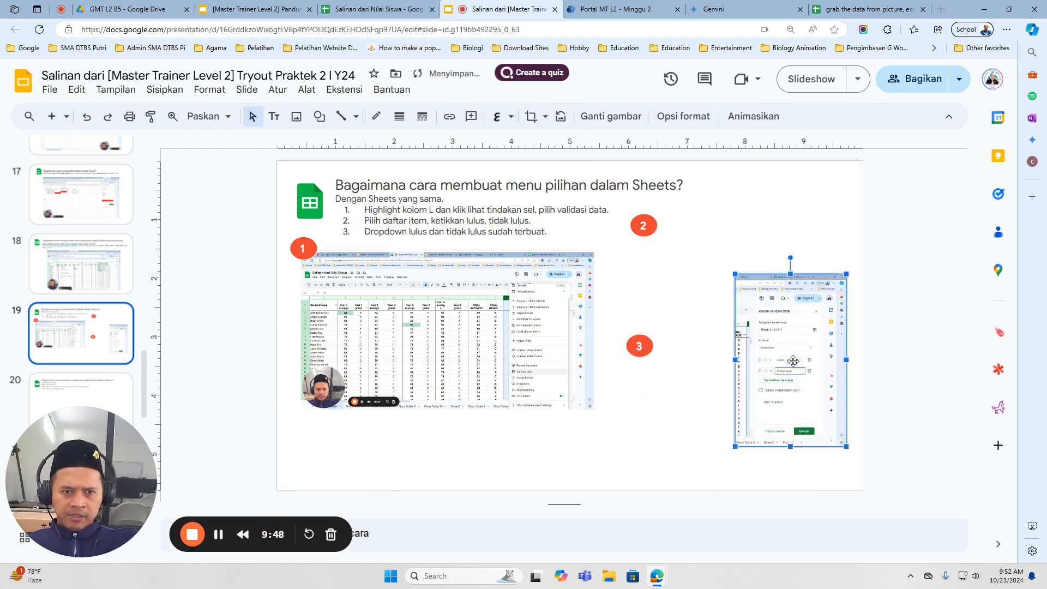
left_click_drag(785, 361, 735, 268)
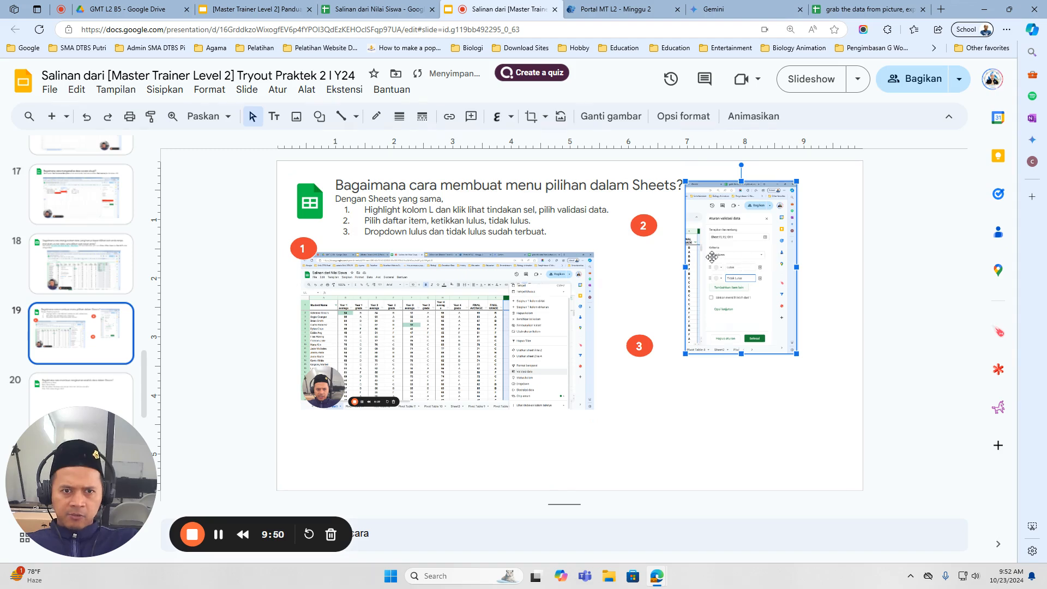
left_click_drag(646, 230, 674, 231)
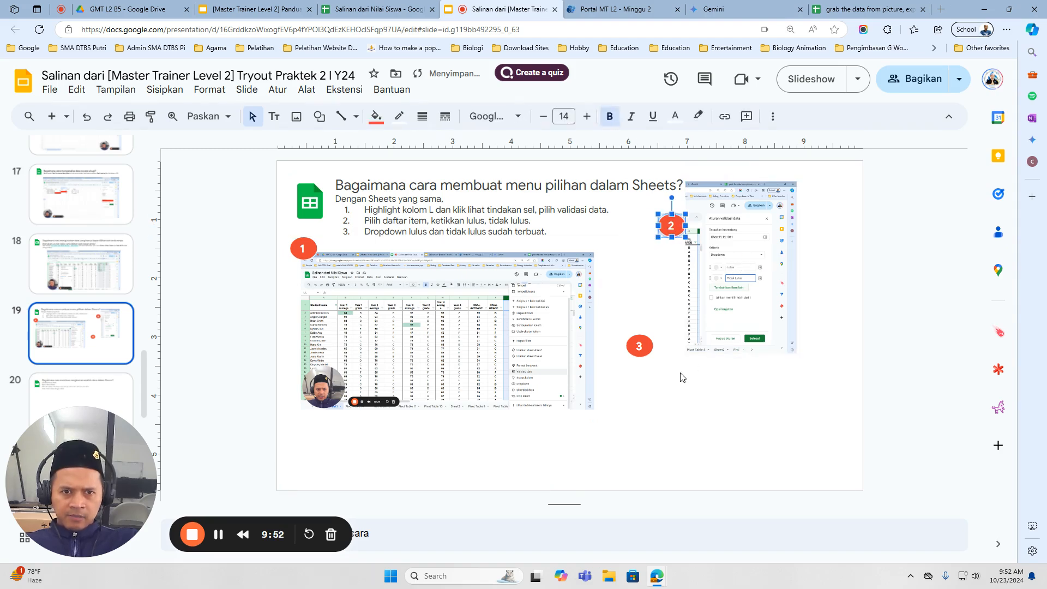
Step: Return to the Salinan dari Nilai Siswa spreadsheet, save the column L dropdown rule and close the validation settings
left_click(261, 7)
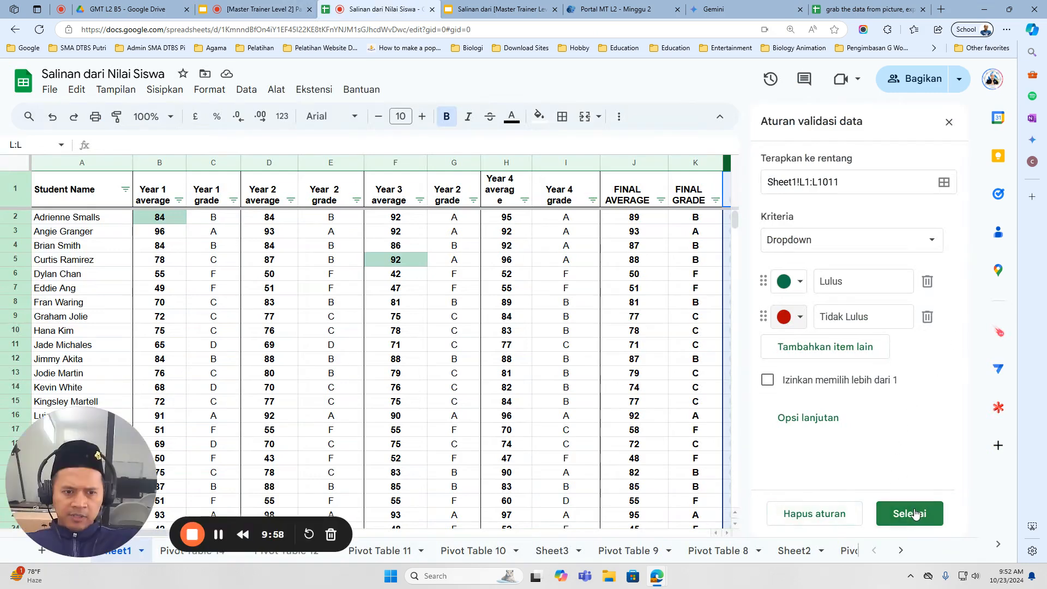
left_click(913, 513)
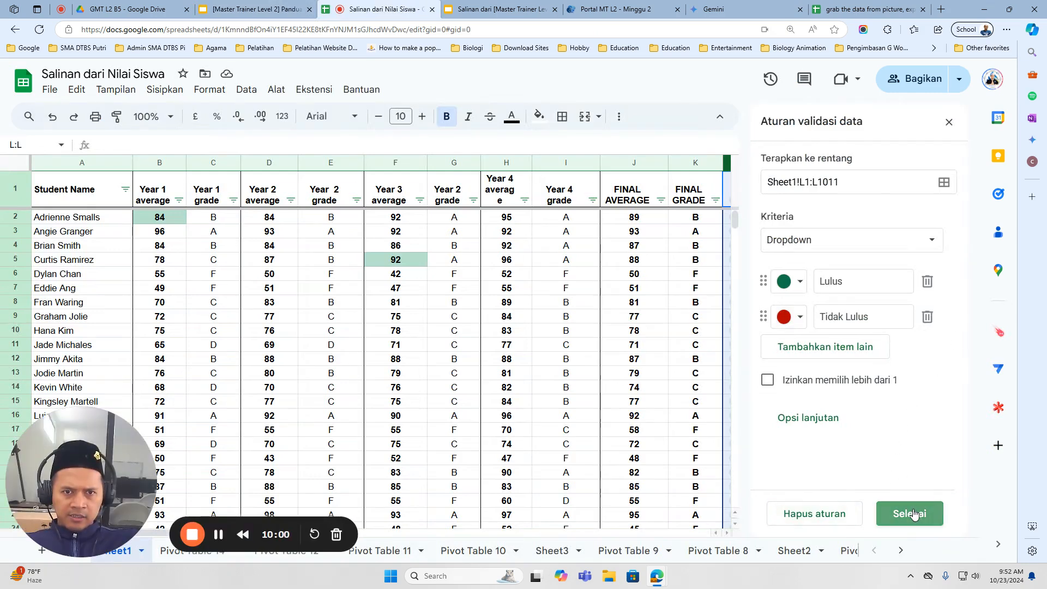
left_click(949, 122)
Step: Choose Lulus in cells L1 and L2 and Tidak Lulus in L3, then fit column L's width to its contents
left_click(752, 202)
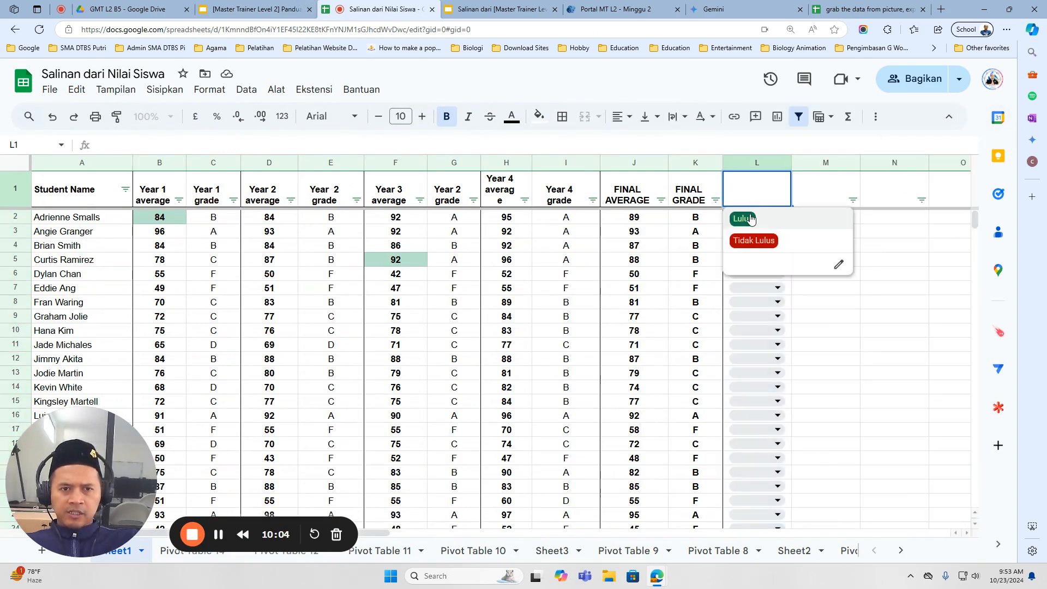
left_click(750, 219)
left_click(777, 217)
left_click(745, 234)
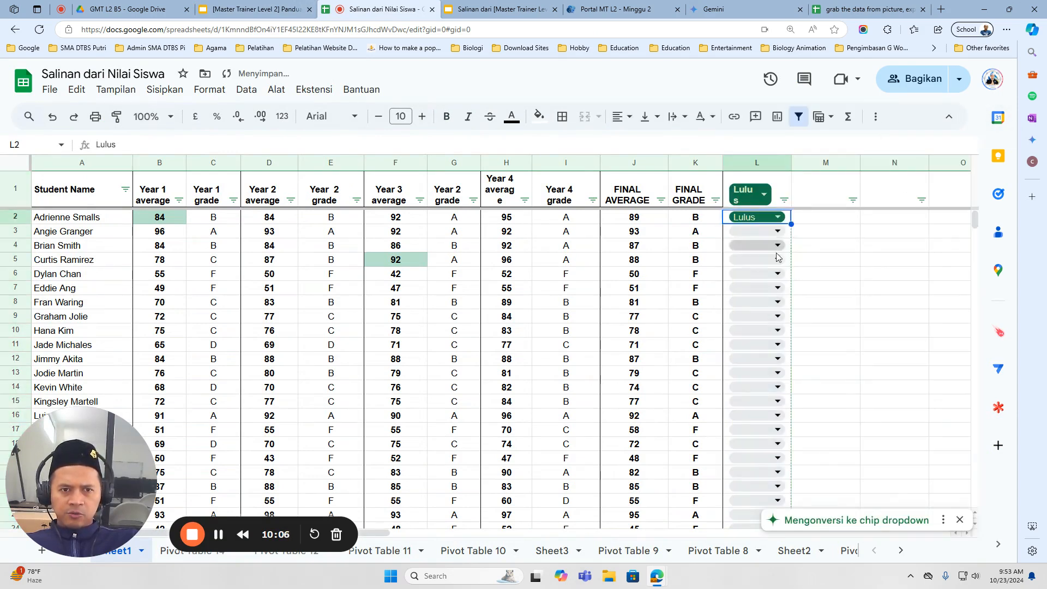
left_click(777, 231)
left_click(750, 273)
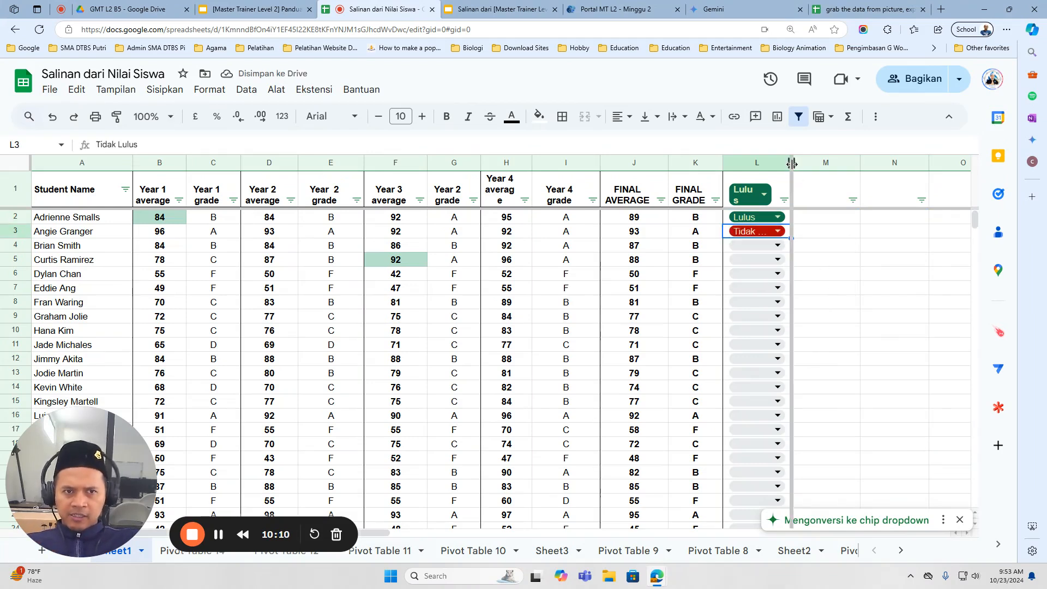
double_click(791, 163)
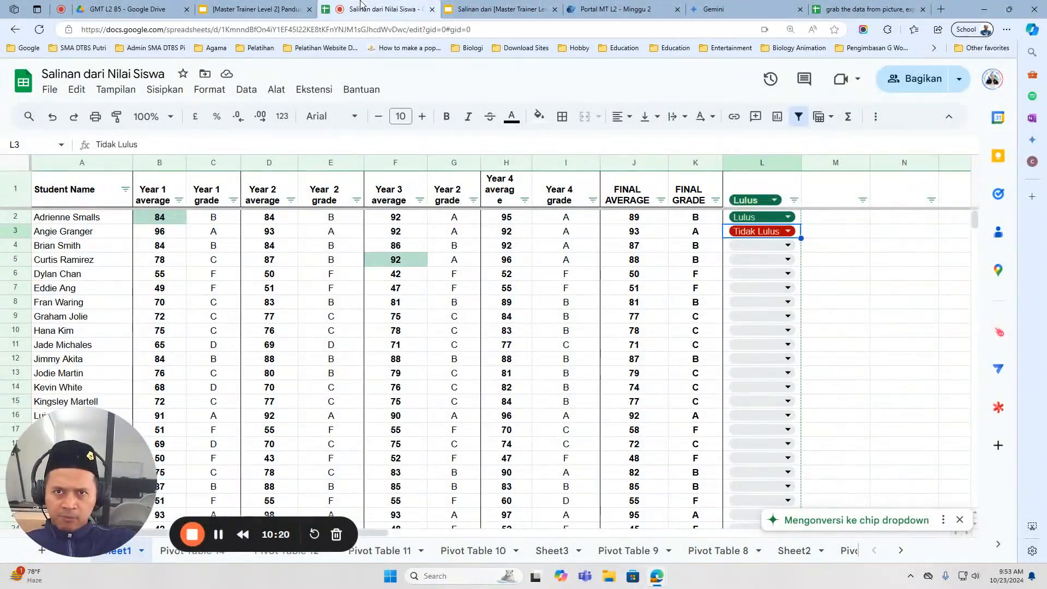
Step: Paste the Lulus dropdown screenshot onto slide 19 of the Salinan tryout deck and crop it to its right part from column K onward
left_click(497, 9)
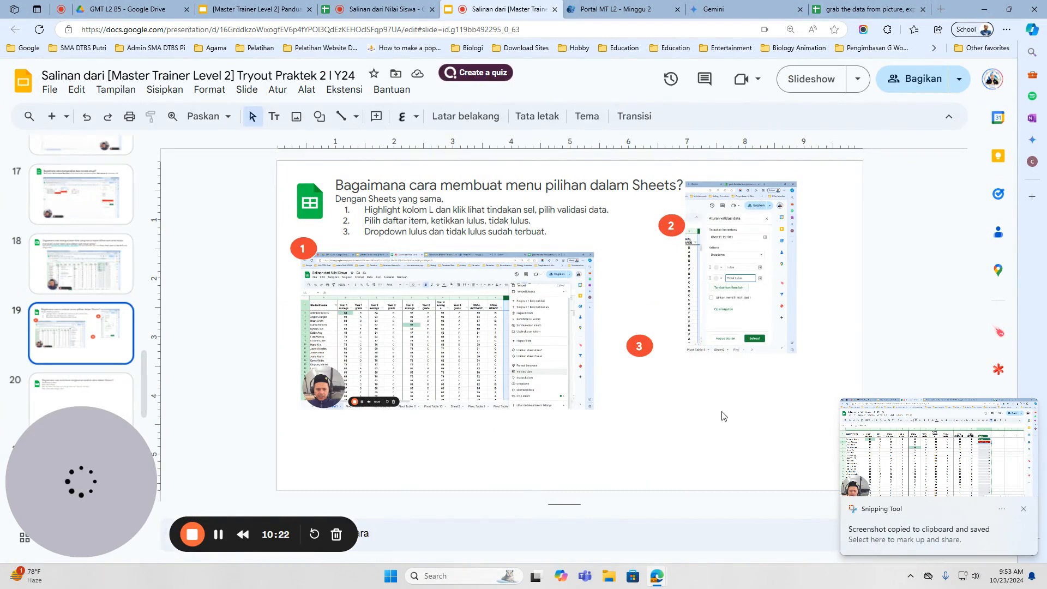
key("ctrl+v")
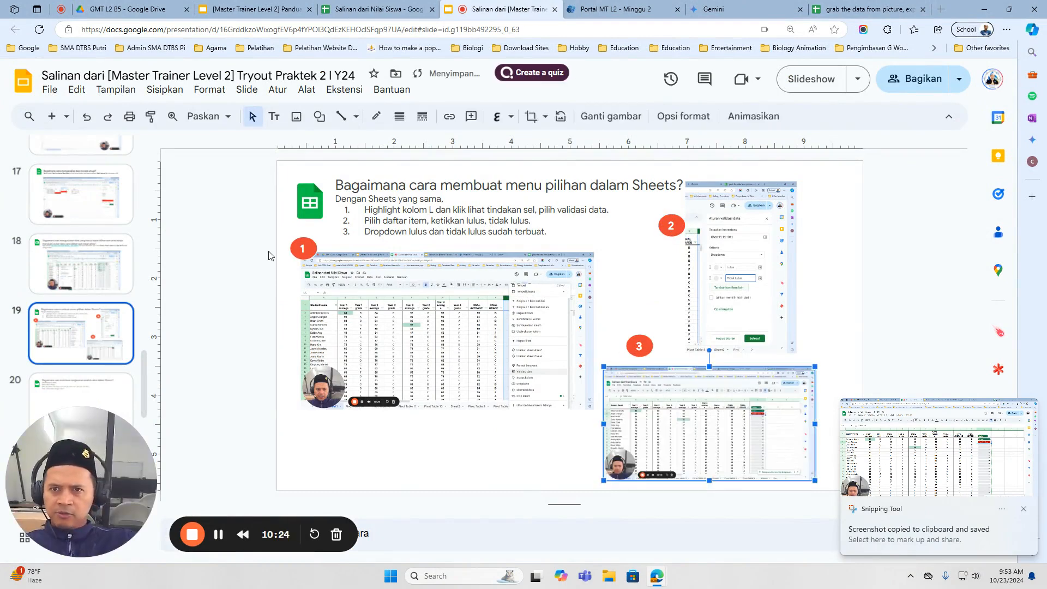
left_click(530, 116)
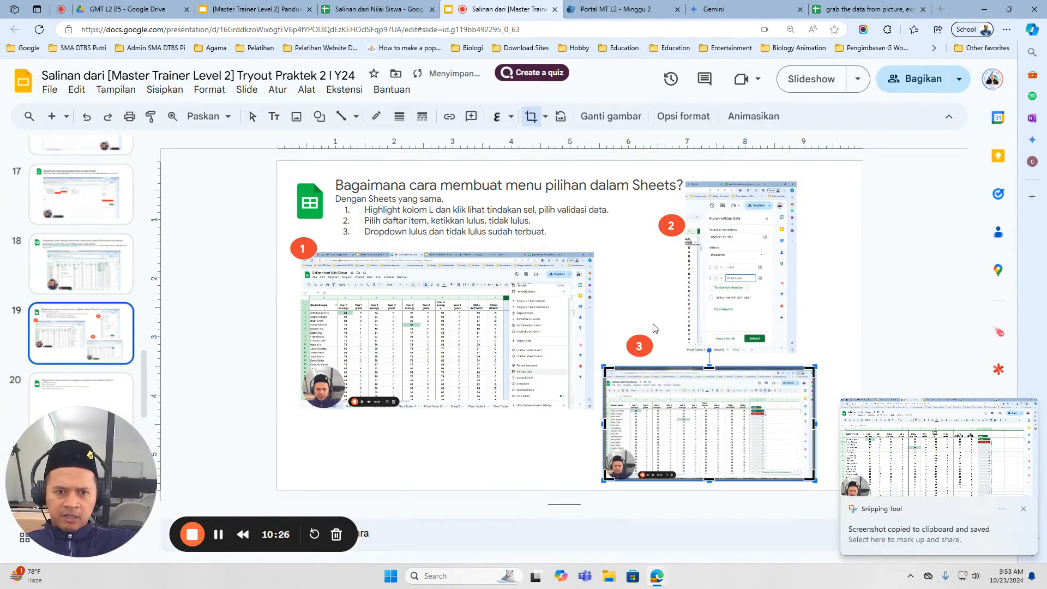
left_click_drag(605, 368, 736, 371)
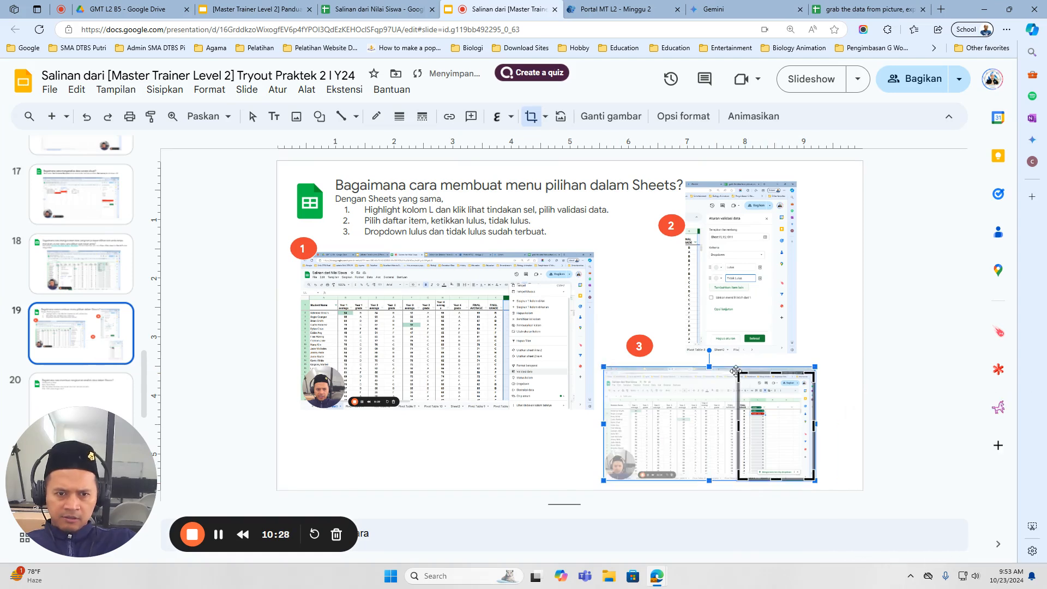
left_click(820, 391)
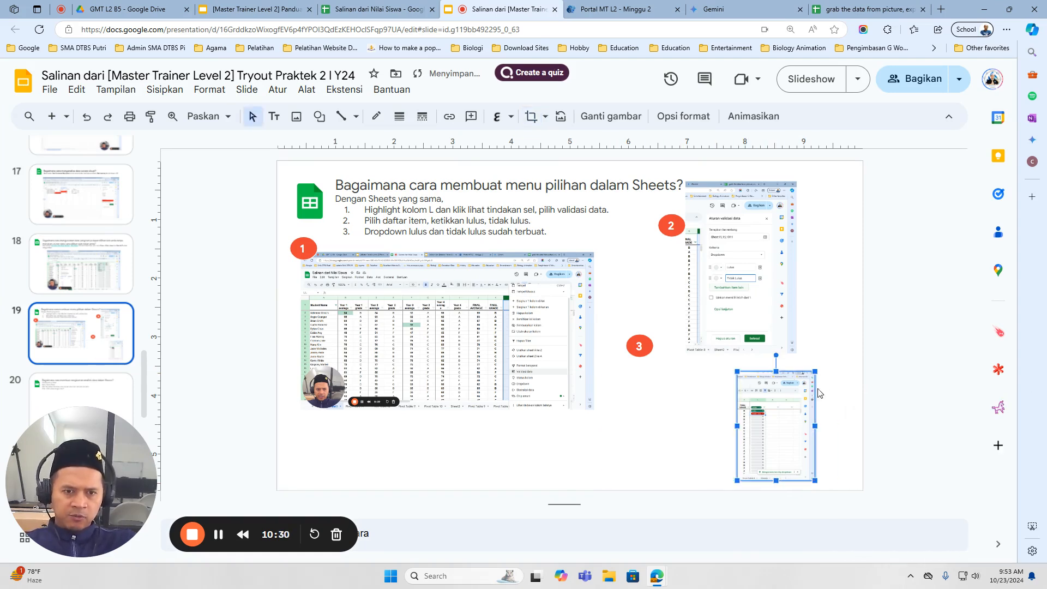
Step: Place the cropped dropdown screenshot directly below the validation settings screenshot, aligned with its left edge, and enlarge it slightly
left_click_drag(773, 411, 721, 401)
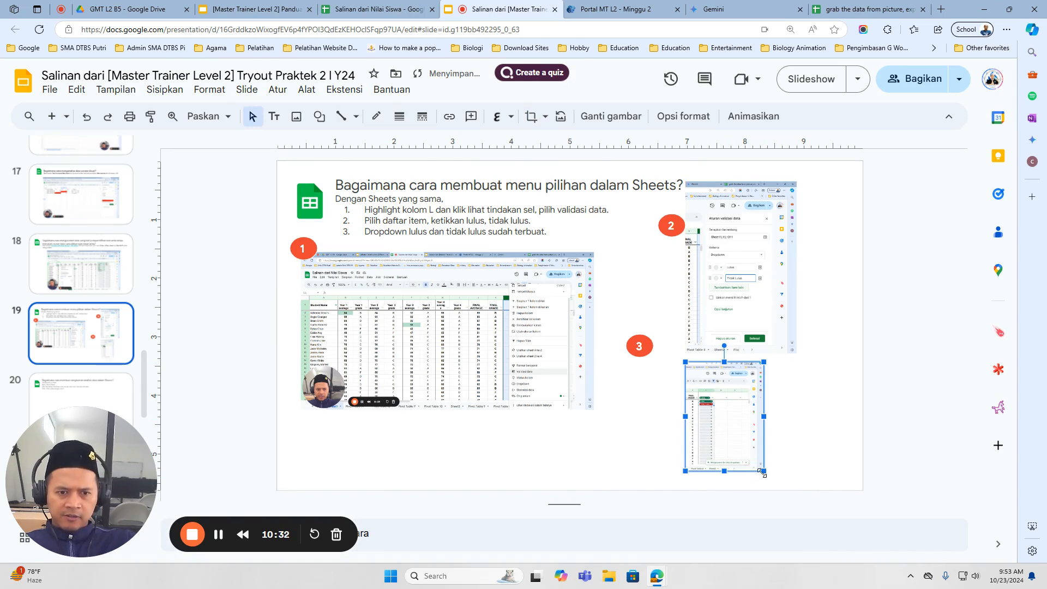
mouse_move(763, 470)
left_mouse_down()
mouse_move(784, 484)
mouse_move(773, 484)
left_mouse_up()
left_click_drag(741, 440, 744, 441)
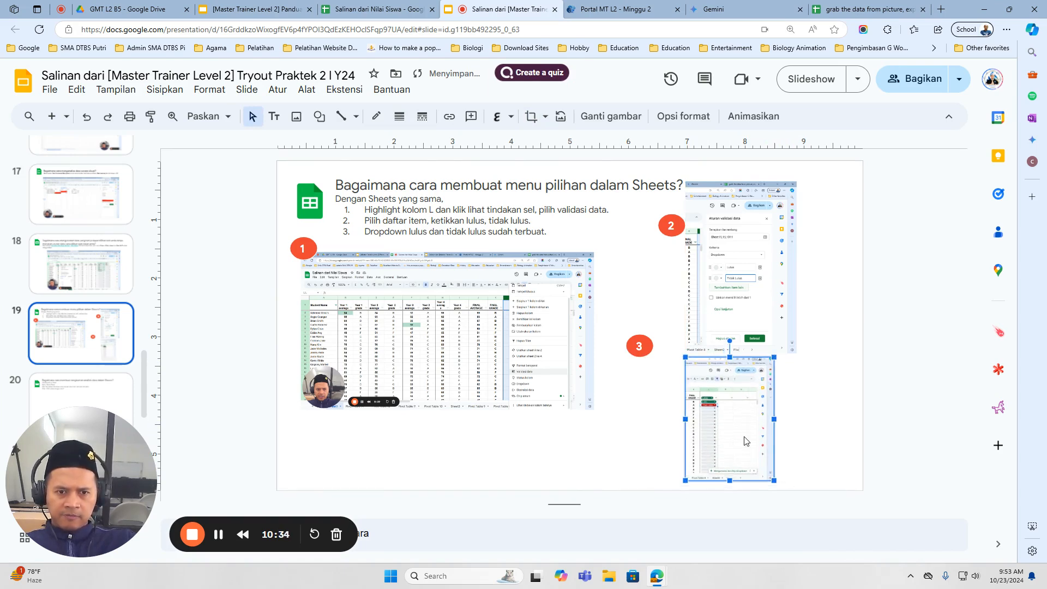
Step: Open the pivot table task on slide 20 of the tryout copy and its matching example slide in the Panduan Tryout deck
scroll(82, 305, "down", 2)
left_click(73, 306)
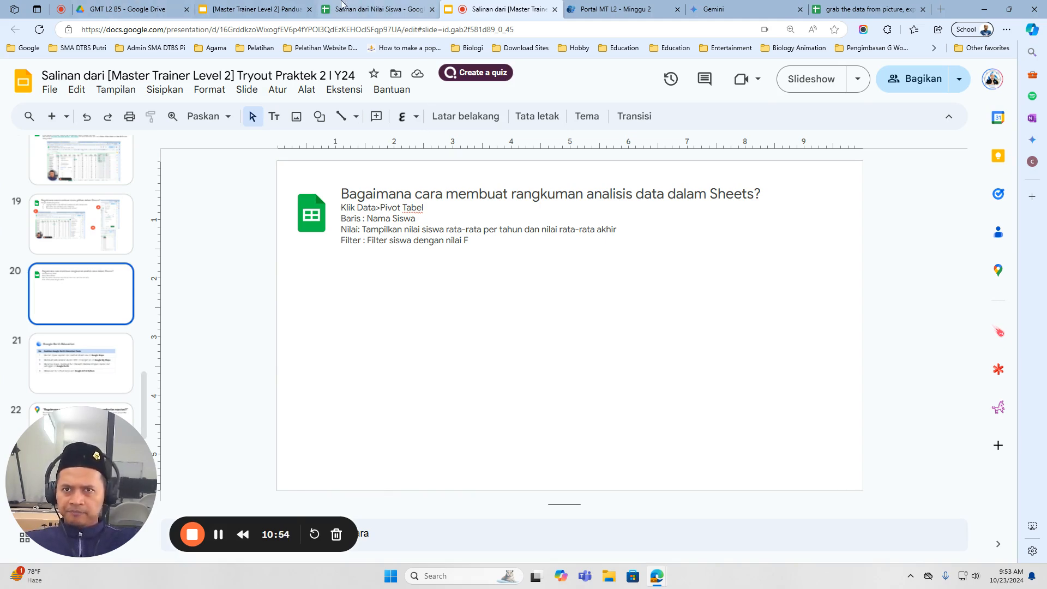
left_click(243, 7)
left_click(93, 323)
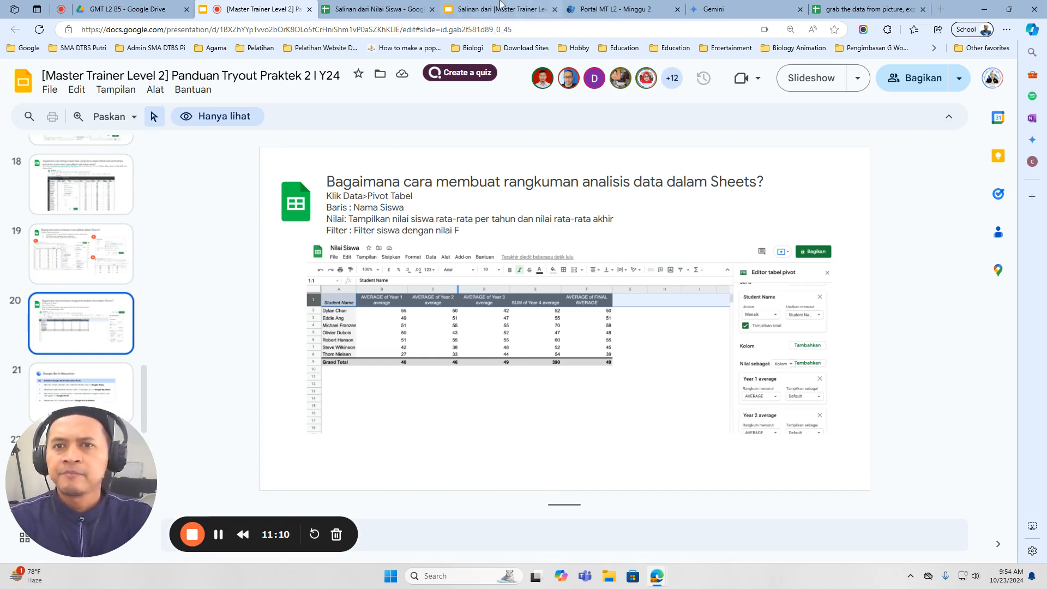
Step: Return to Sheet1 of the Salinan dari Nilai Siswa spreadsheet and create a pivot table from Sheet1!A1:L31 on a new sheet
left_click(375, 6)
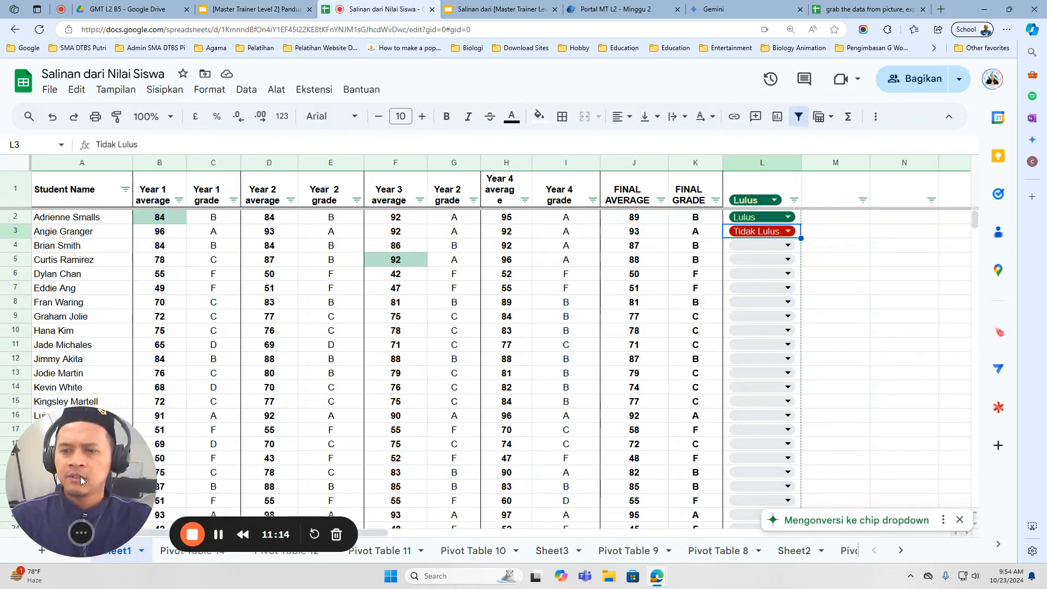
left_click_drag(76, 543, 930, 538)
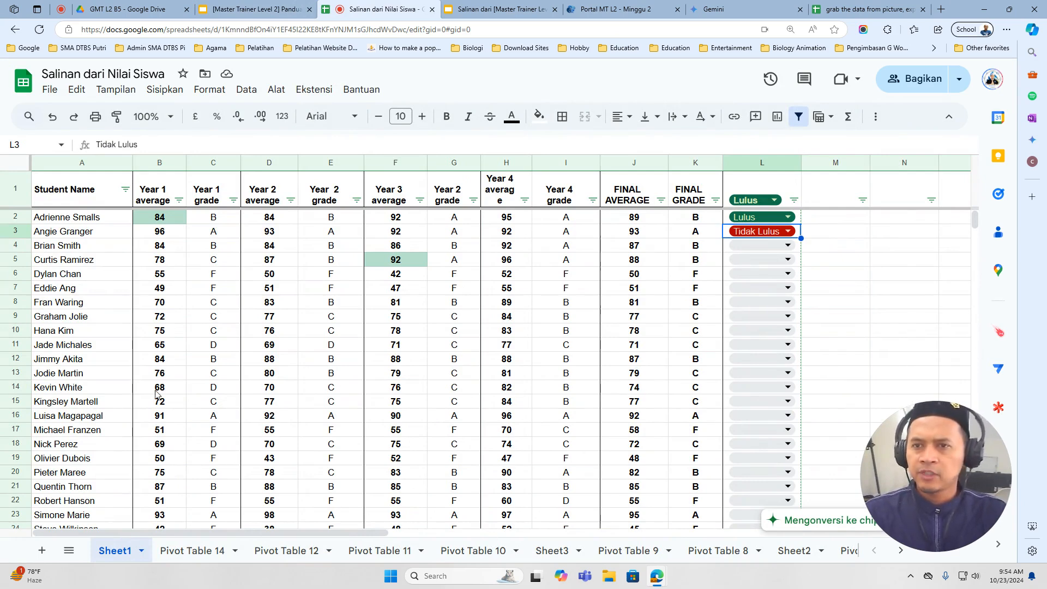
left_click(190, 551)
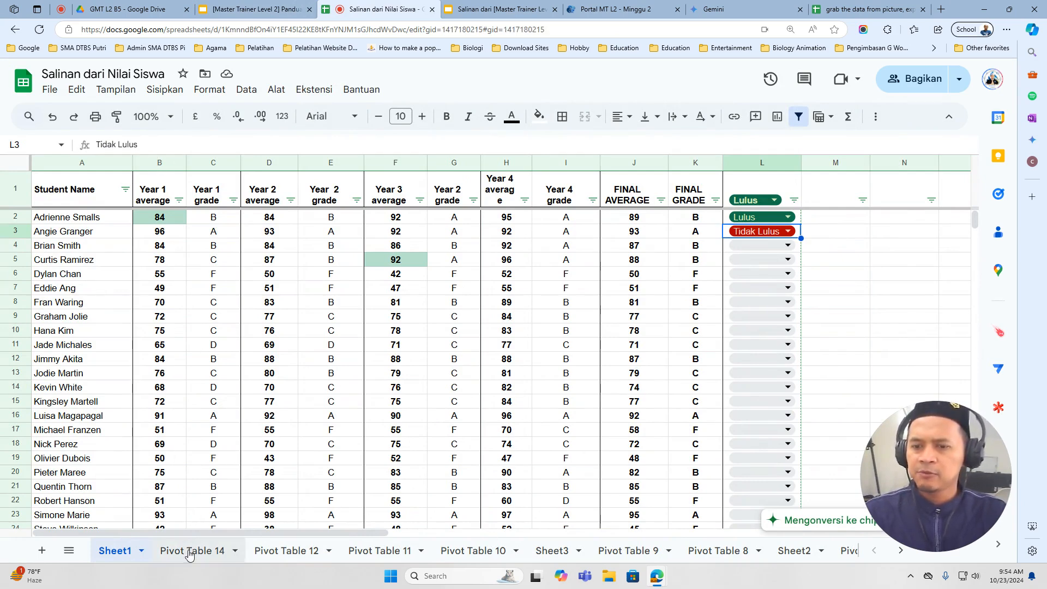
left_click(116, 554)
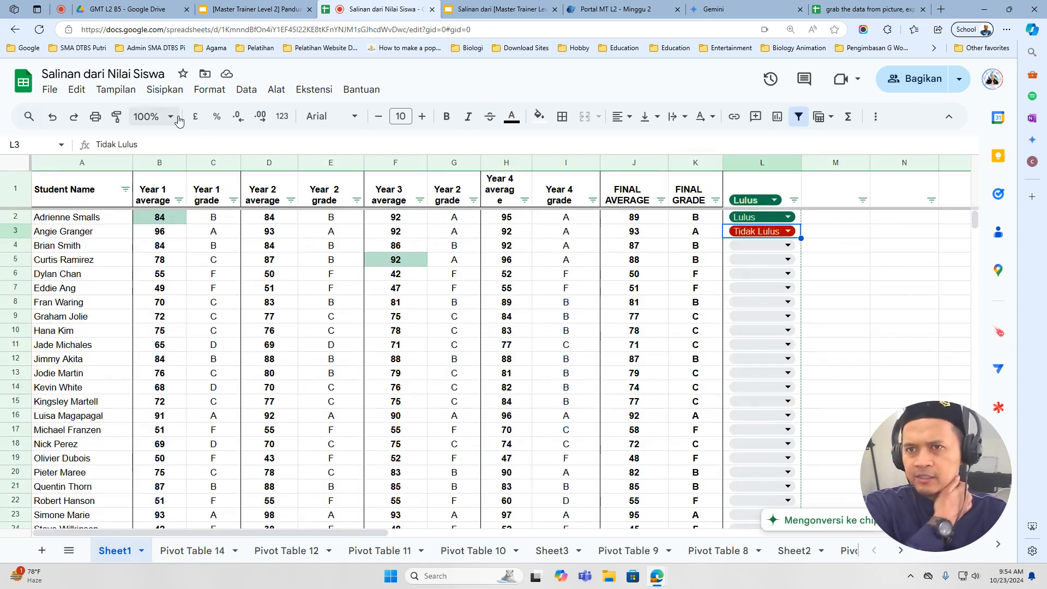
left_click(165, 89)
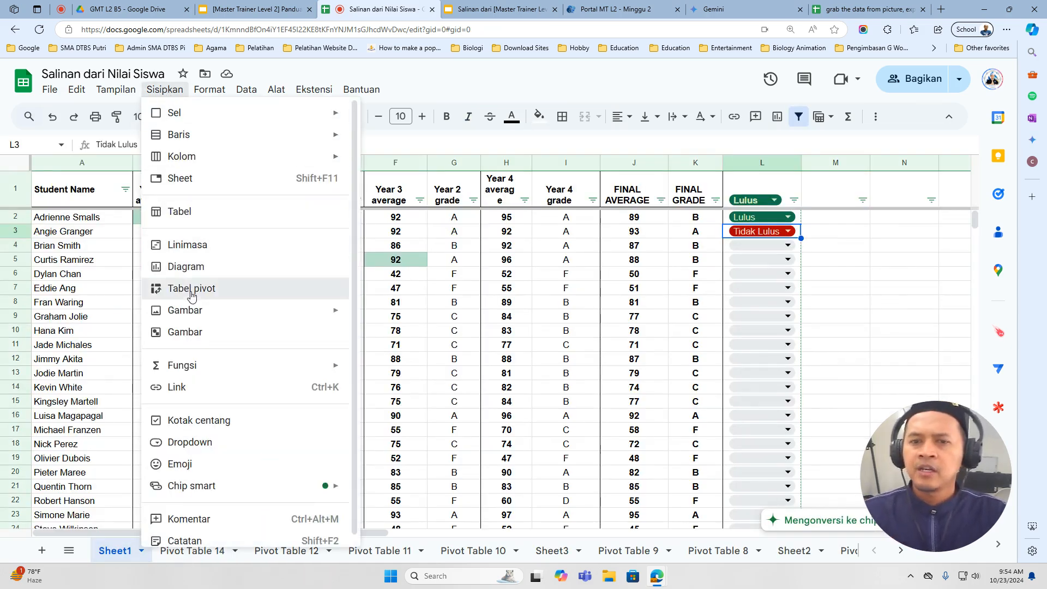
left_click(191, 288)
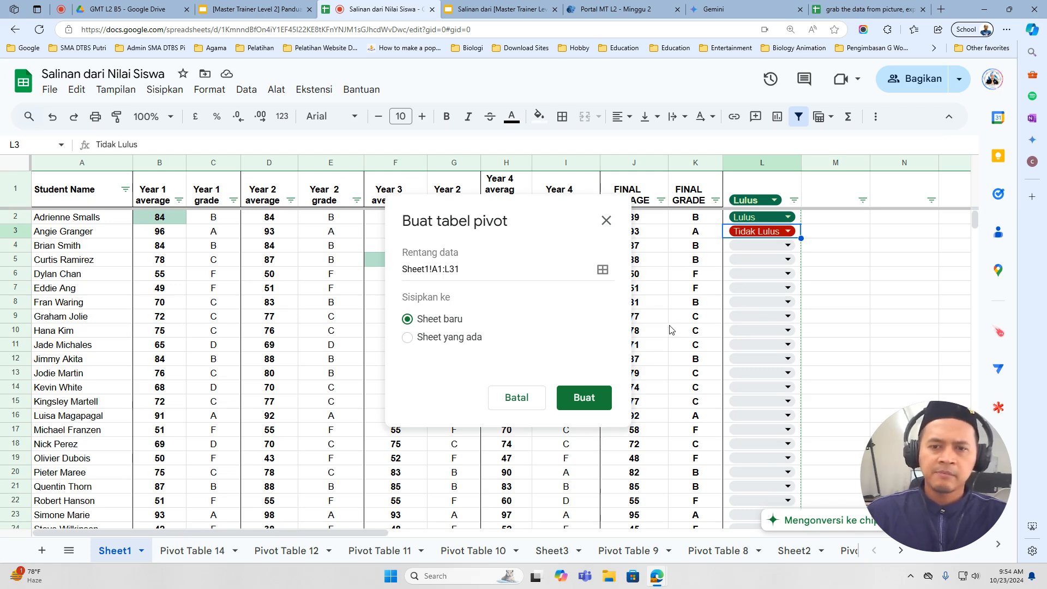
left_click(594, 397)
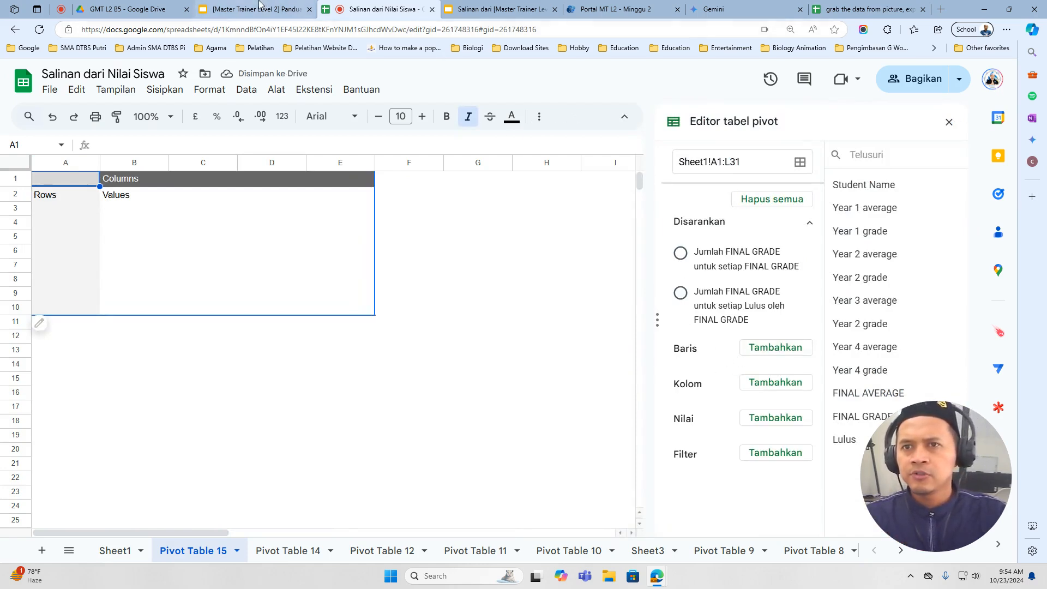
Step: Check the pivot instructions on slide 20 of the tryout copy, and add Student Name to the pivot table's rows
left_click(483, 4)
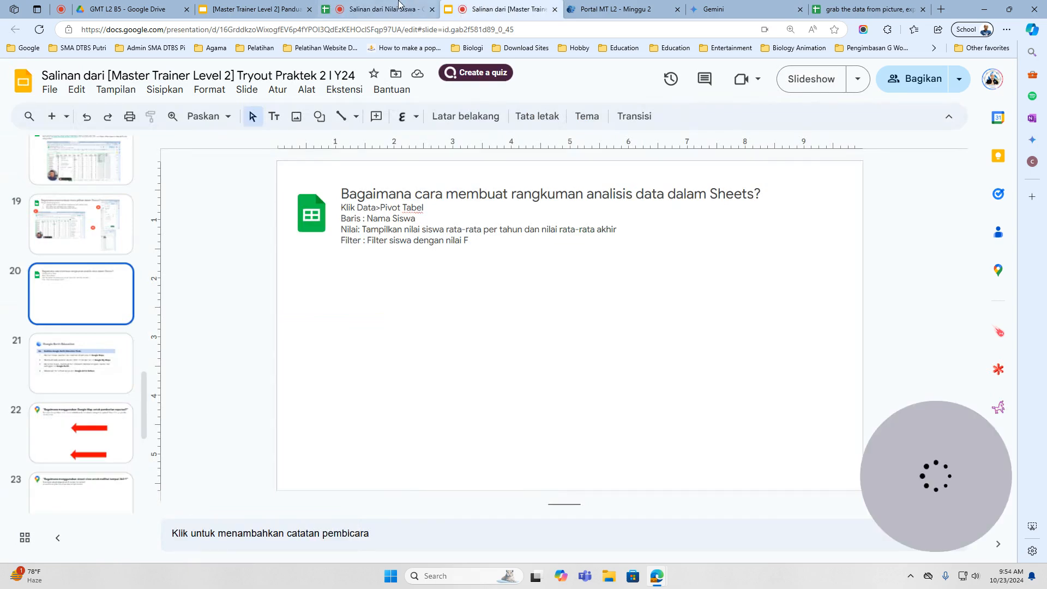
left_click(382, 9)
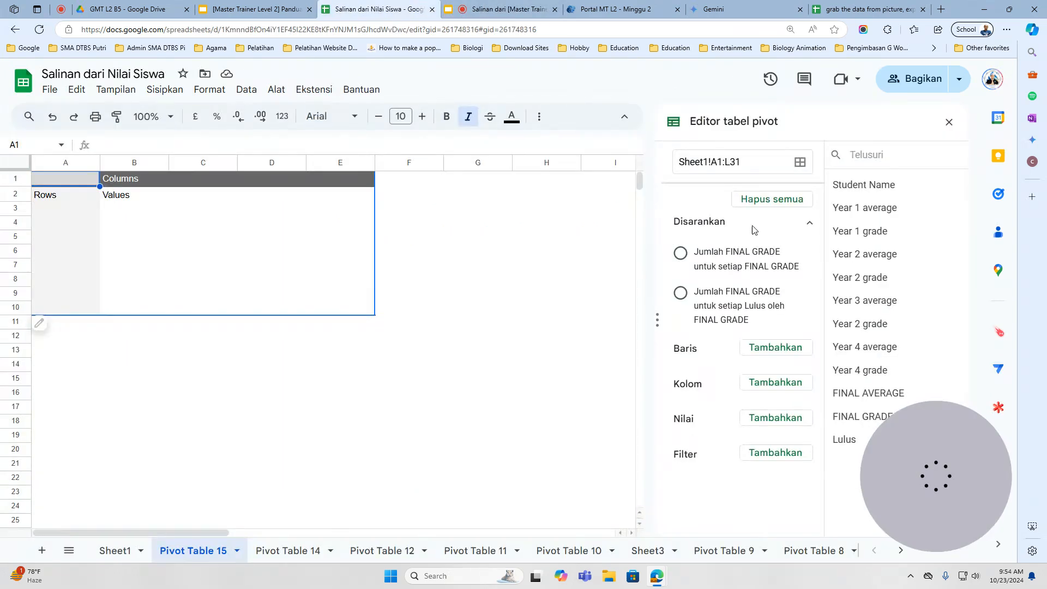
left_click(763, 350)
left_click(800, 304)
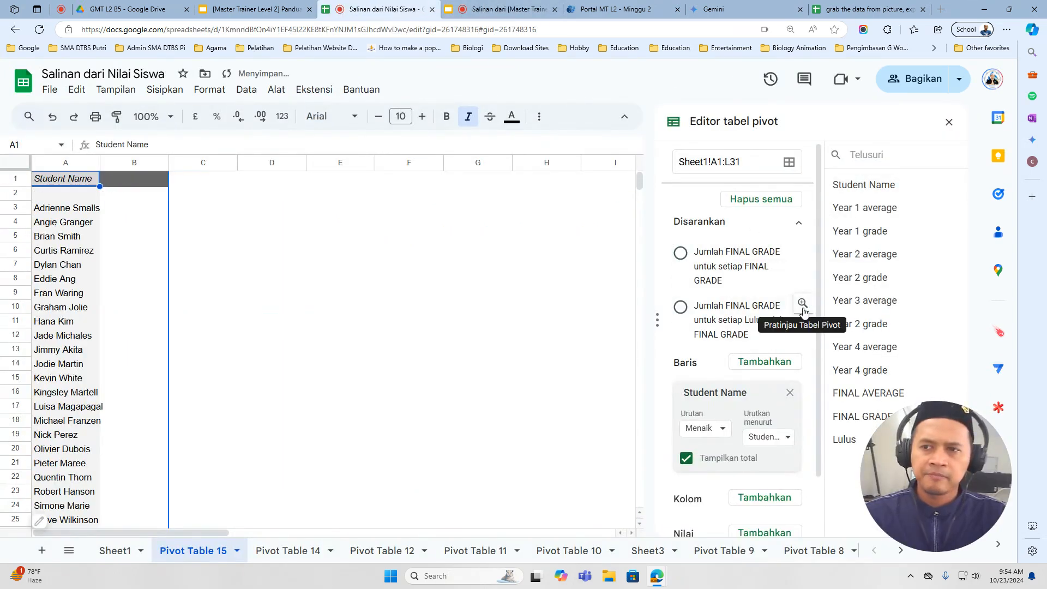
Step: Remove and re-add Student Name in the pivot table's rows and turn off its total display
left_click(686, 459)
left_click(686, 458)
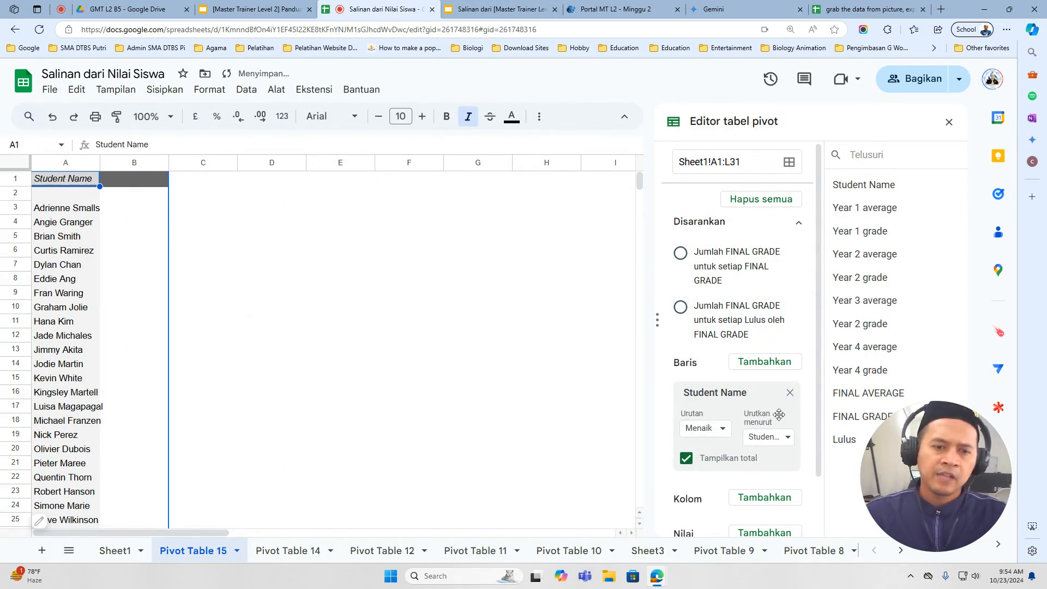
left_click(789, 392)
left_click_drag(865, 189, 730, 365)
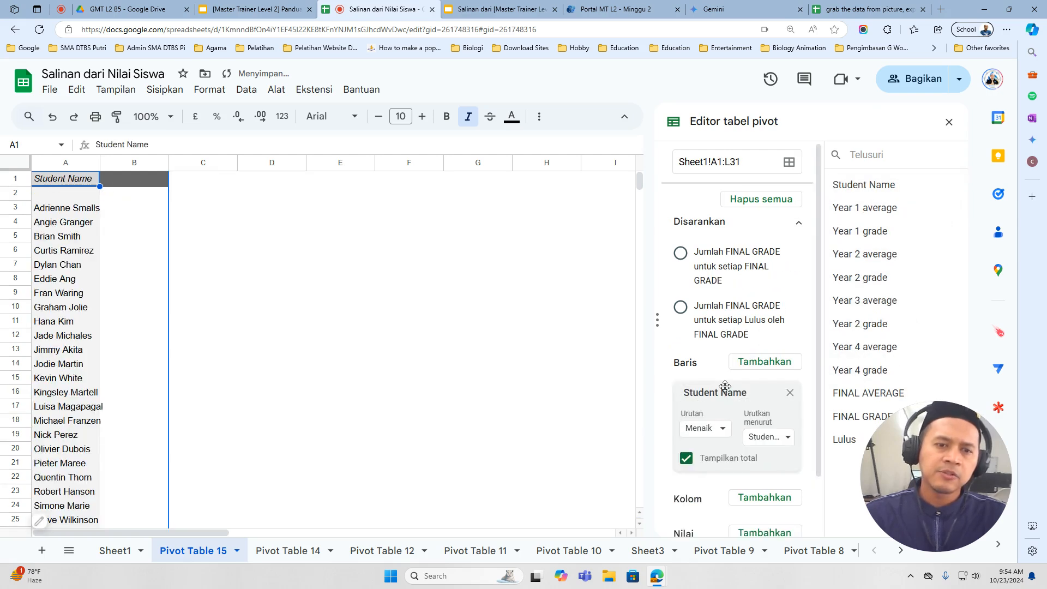
left_click(686, 458)
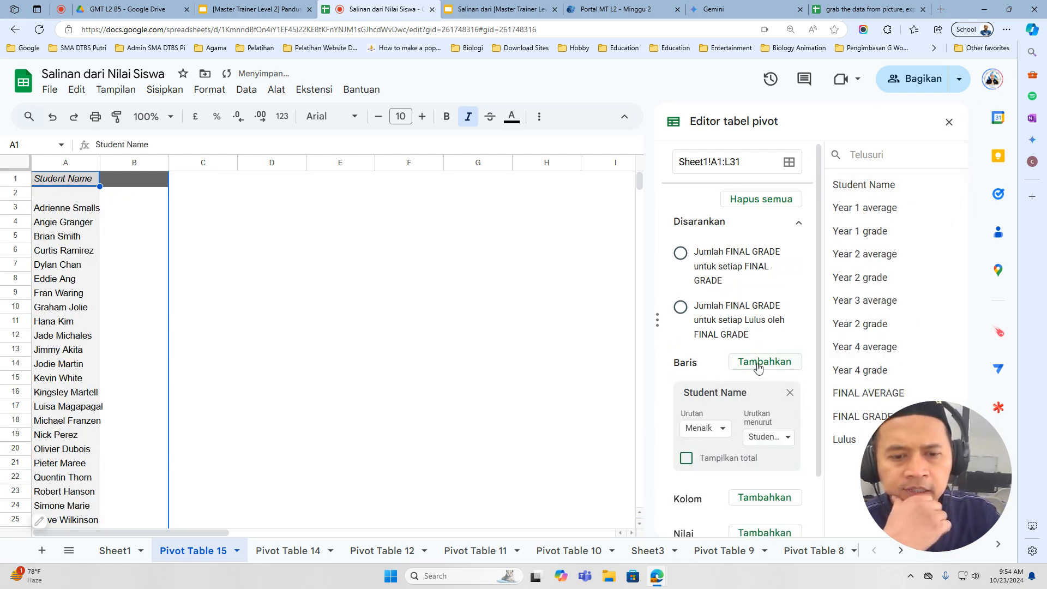
scroll(763, 366, "down", 2)
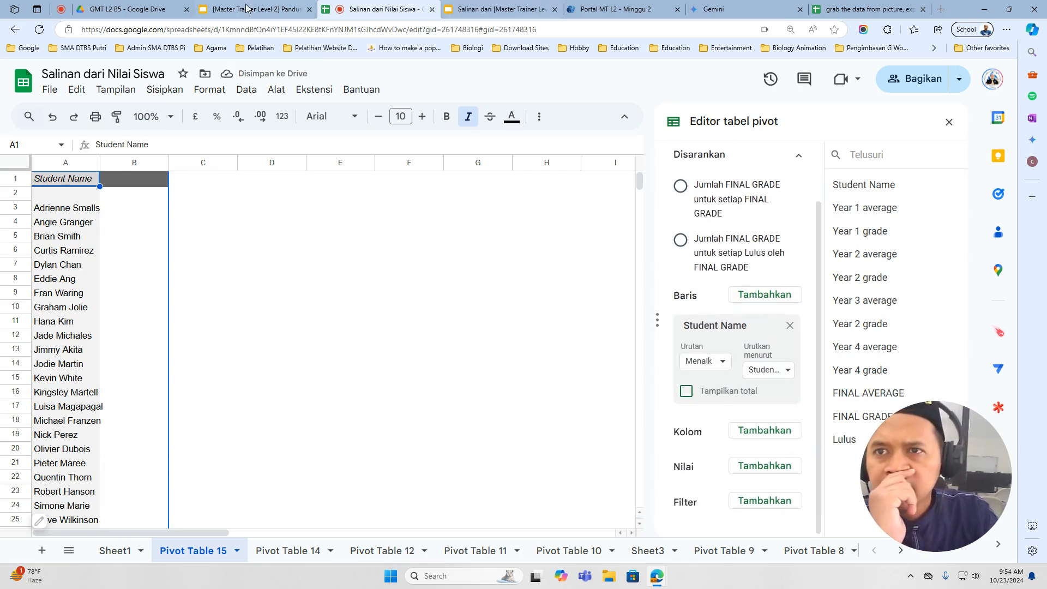
Step: Compare with the guide's pivot example and add Year 1 average and Year 2 average as the pivot table's values
left_click(263, 5)
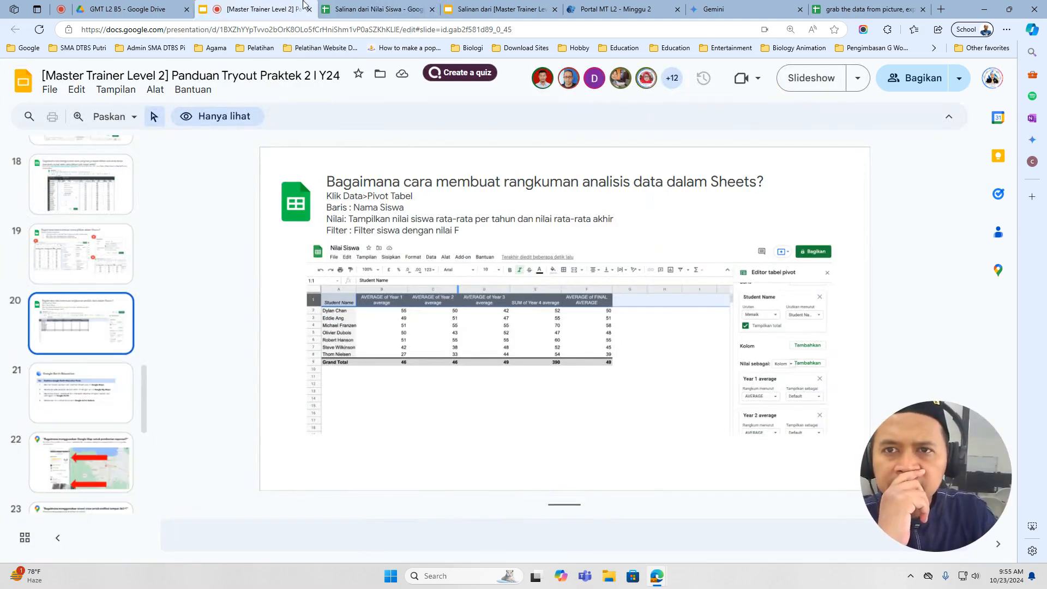
left_click(357, 8)
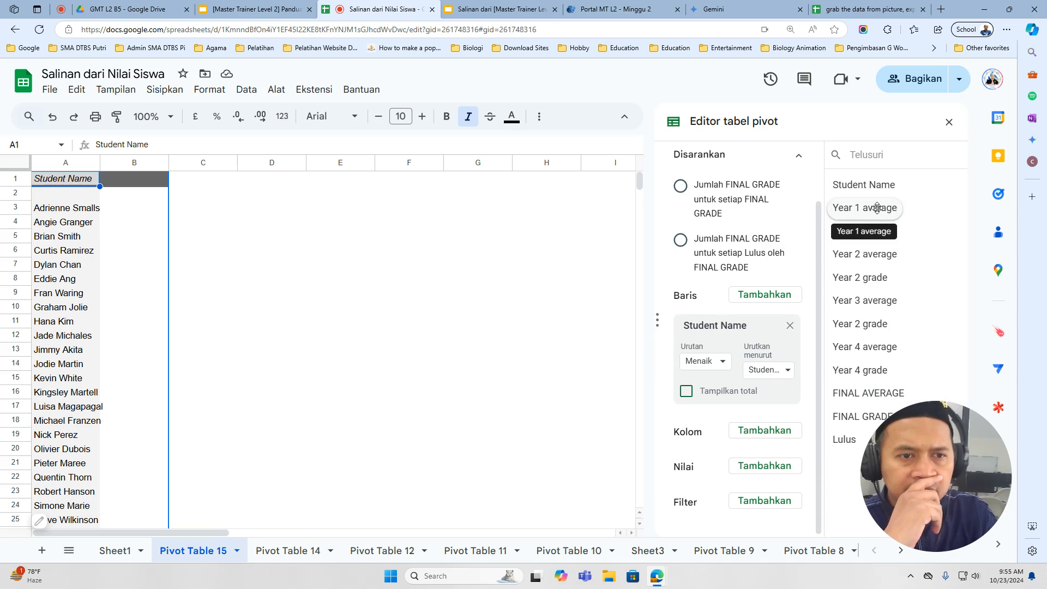
left_click_drag(864, 208, 698, 495)
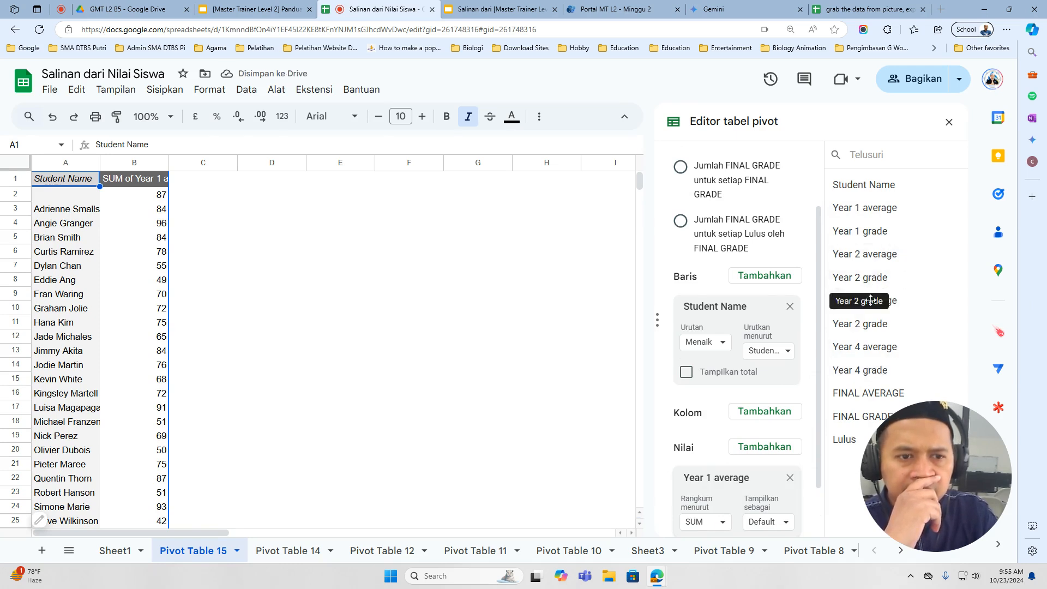
left_click_drag(876, 260, 709, 523)
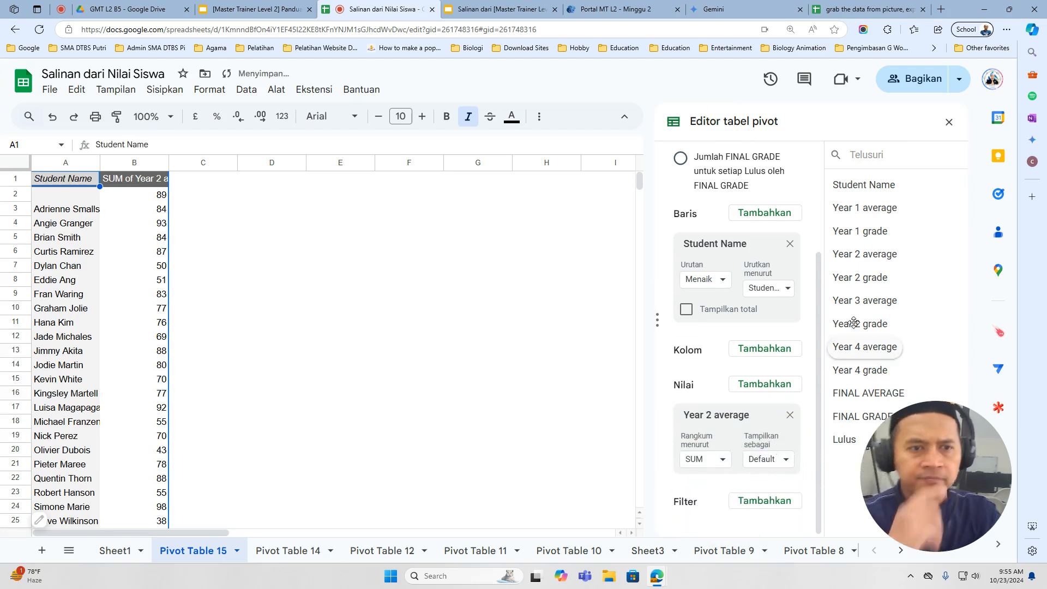
left_click_drag(853, 209, 676, 415)
scroll(748, 402, "down", 1)
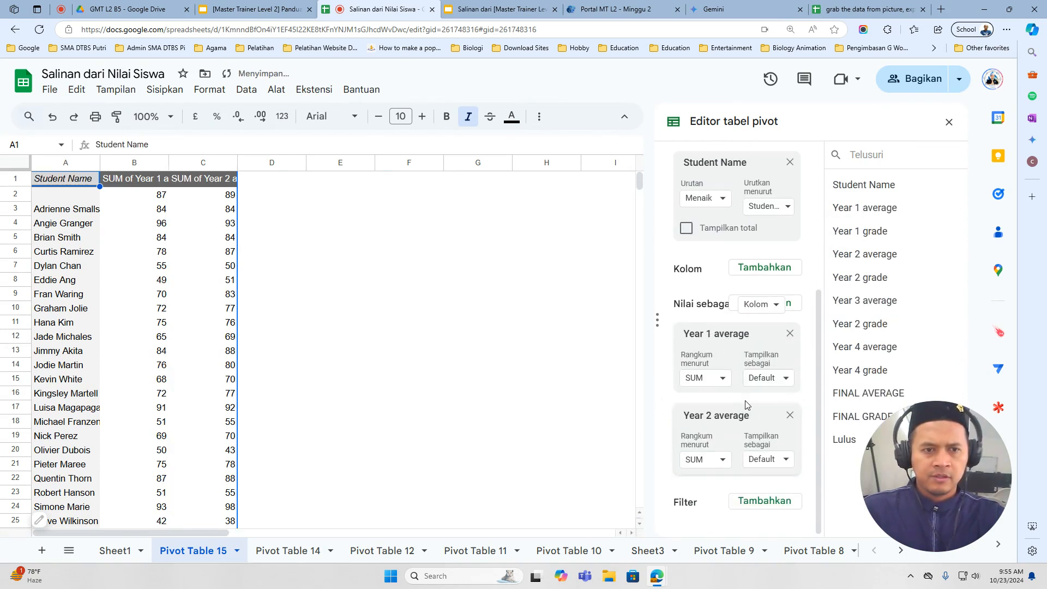
Step: Add Year 3 average and Year 4 average to the pivot table's values
left_click(800, 308)
left_click(798, 421)
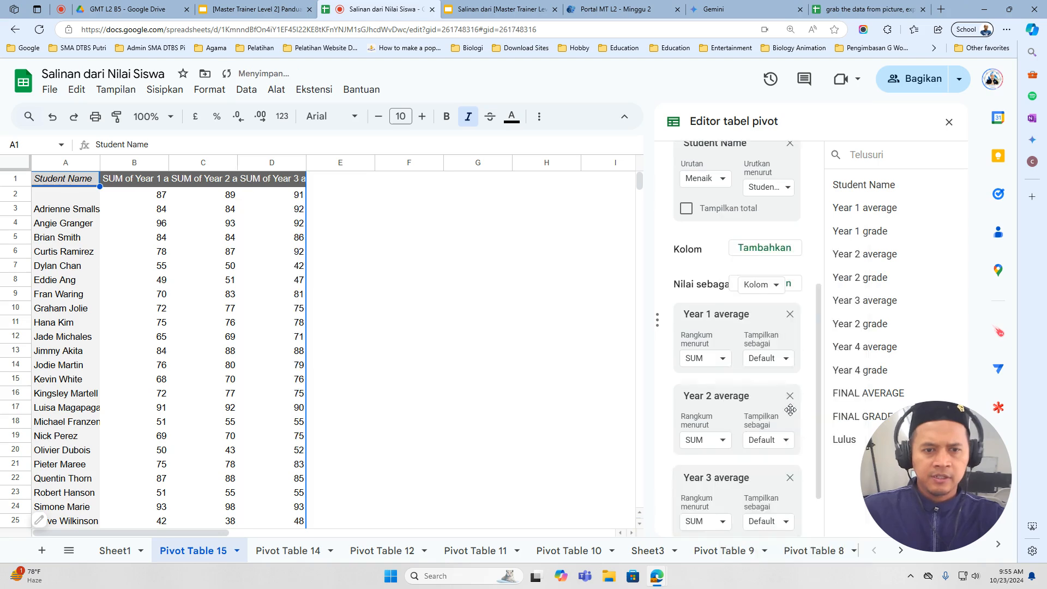
scroll(768, 392, "down", 2)
left_click(776, 223)
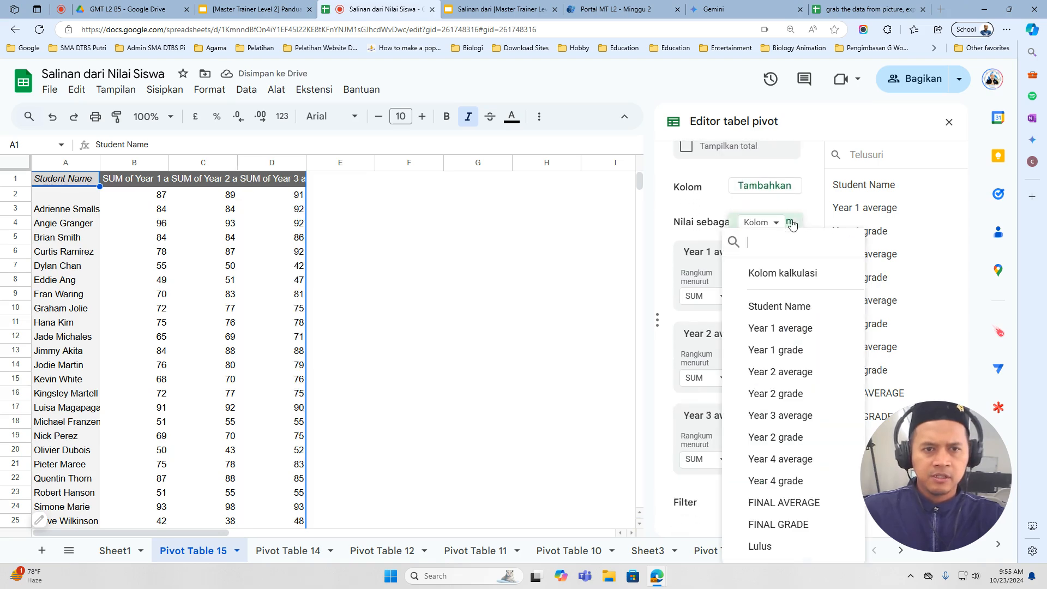
left_click(789, 463)
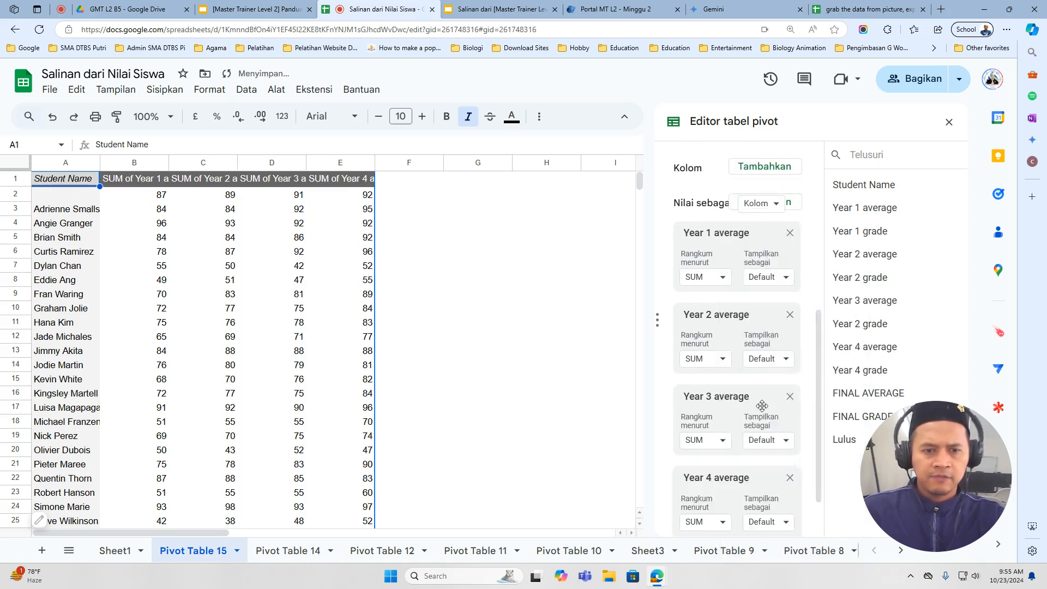
scroll(755, 384, "down", 2)
scroll(785, 314, "up", 2)
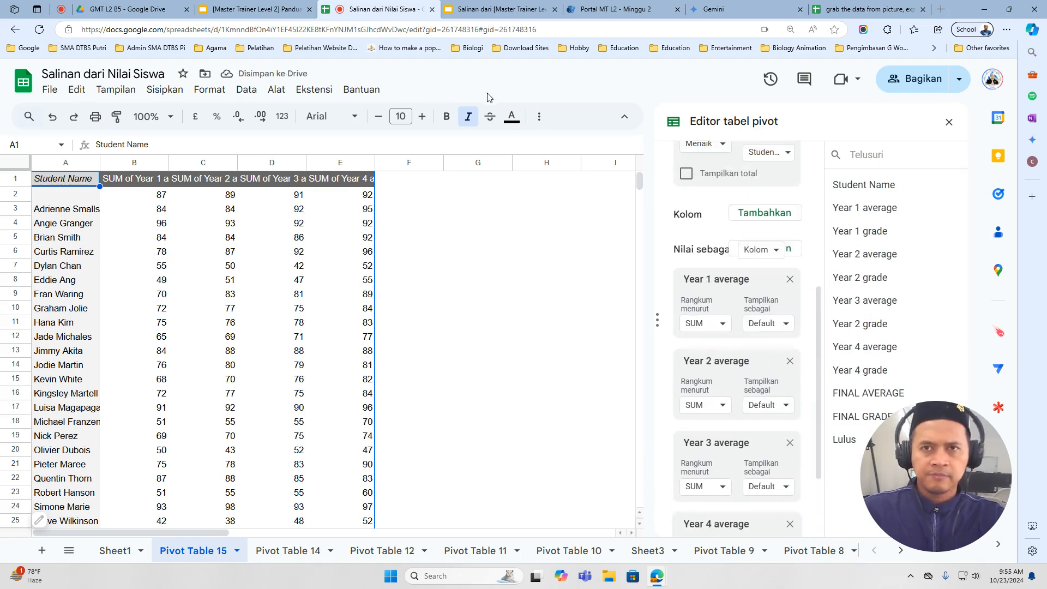
Step: Add FINAL AVERAGE to the pivot table's values and compare the setup with the guide's pivot example on slide 20
left_click(266, 4)
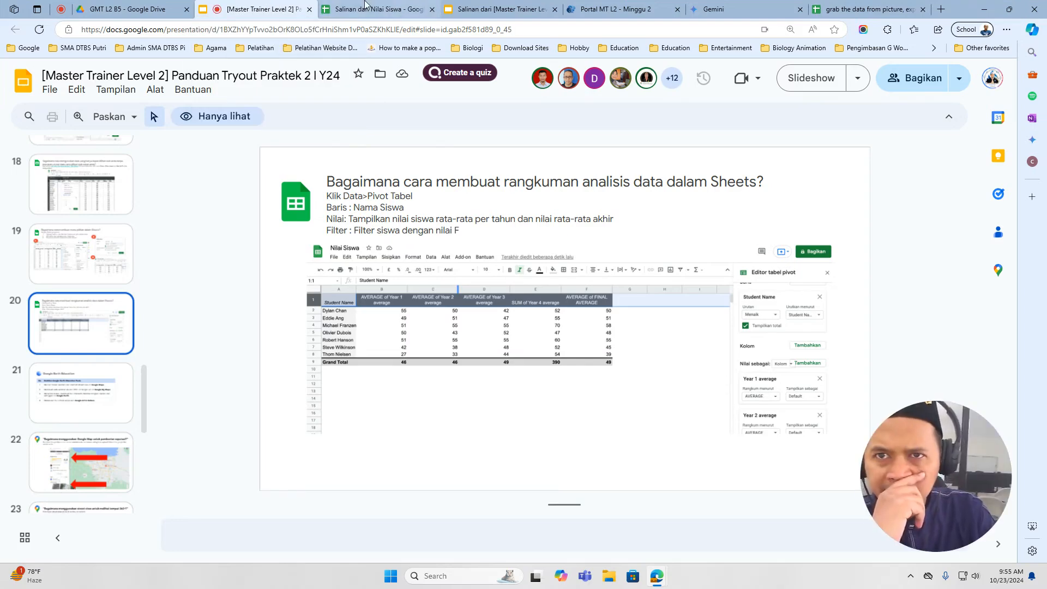
left_click(380, 6)
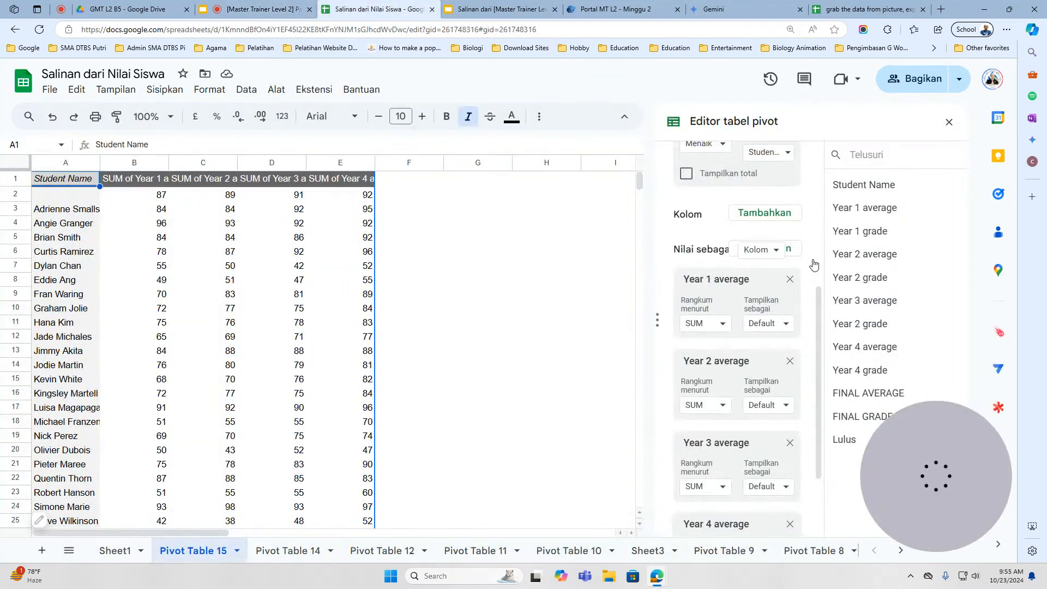
left_click(781, 252)
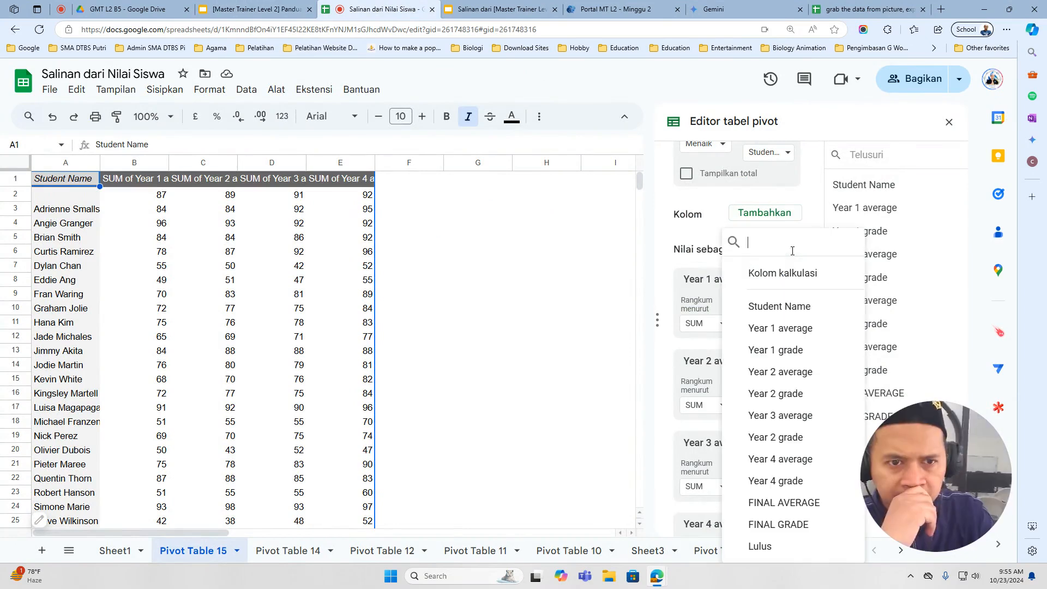
left_click(796, 504)
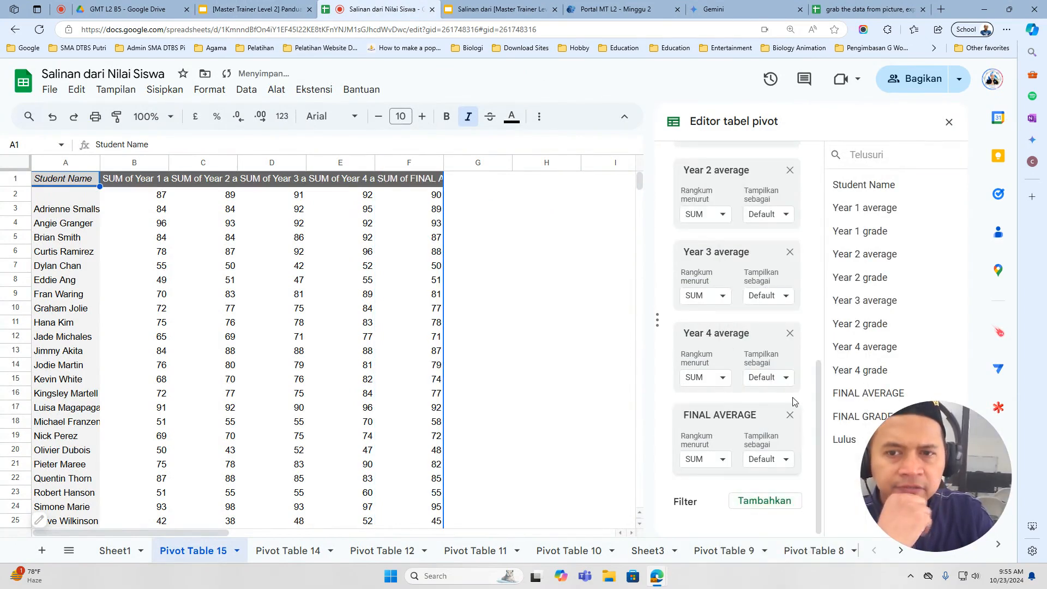
left_click(262, 7)
left_click(397, 9)
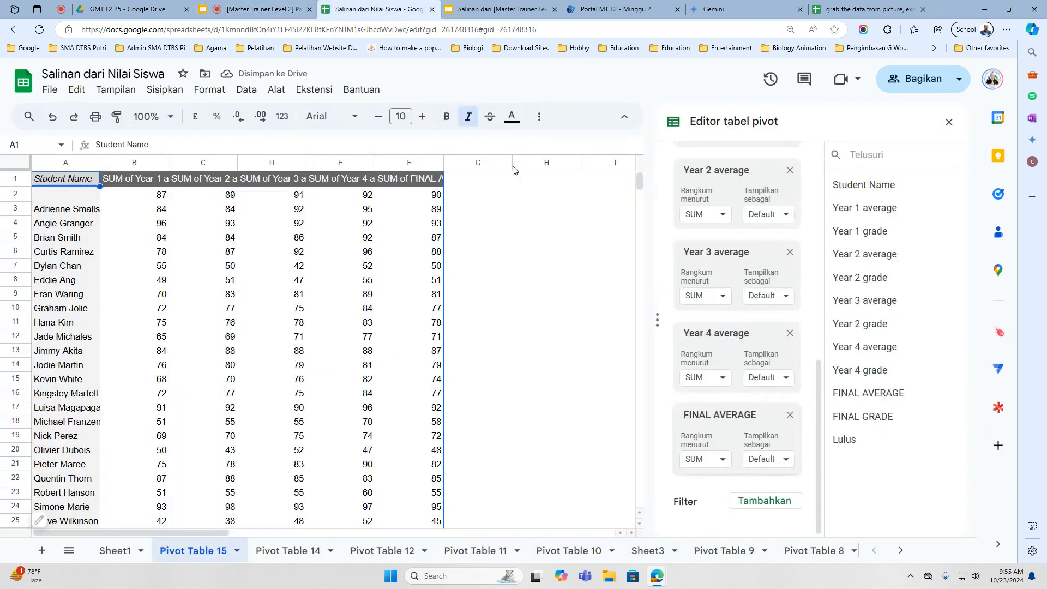
left_click(758, 503)
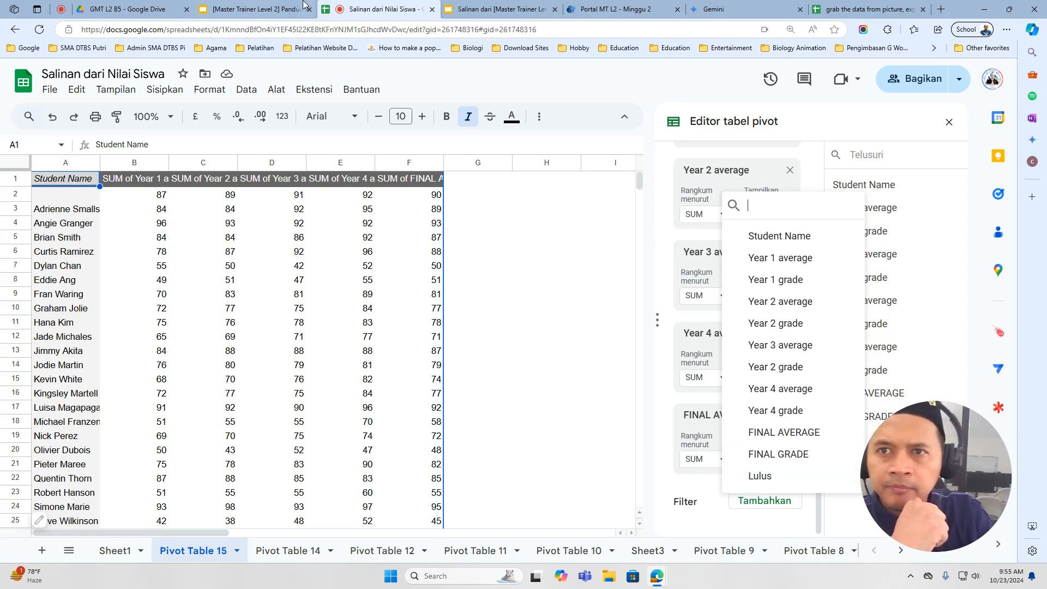
left_click(941, 474)
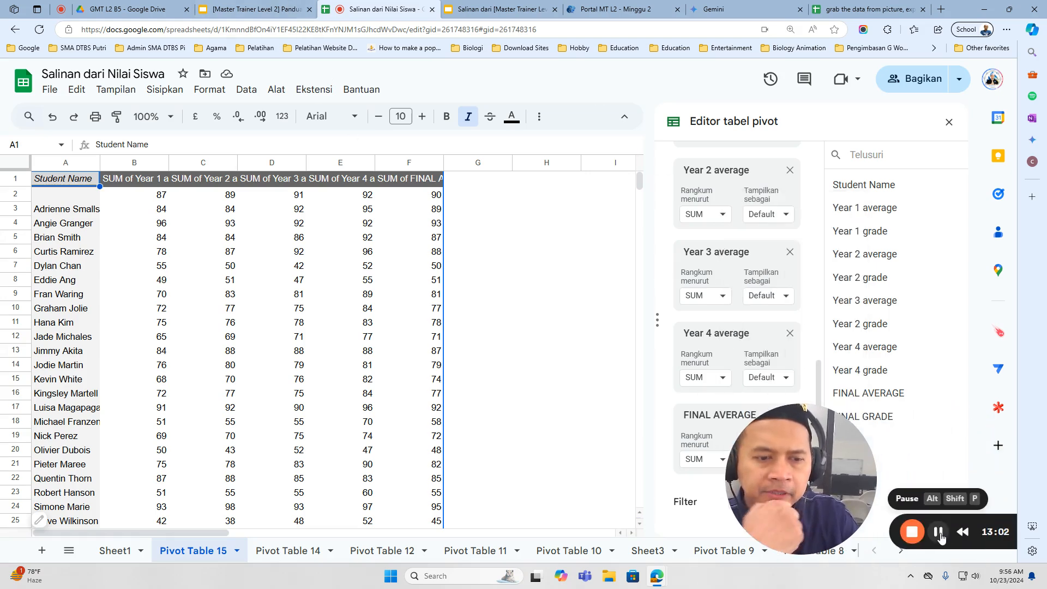
left_click(546, 408)
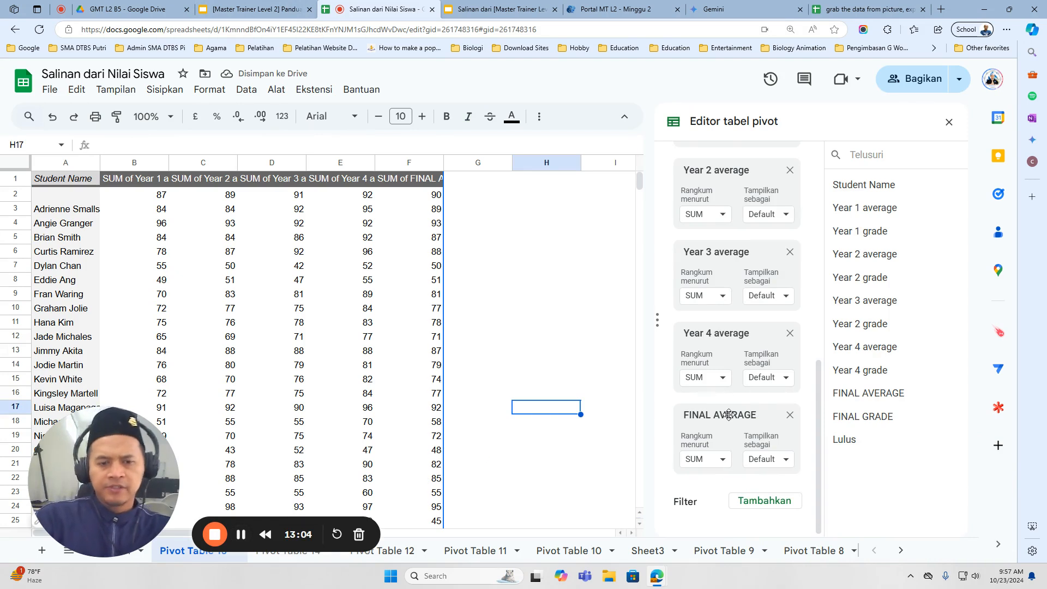
Step: Add a FINAL GRADE filter to the pivot table and limit it to grade F only
left_click(764, 500)
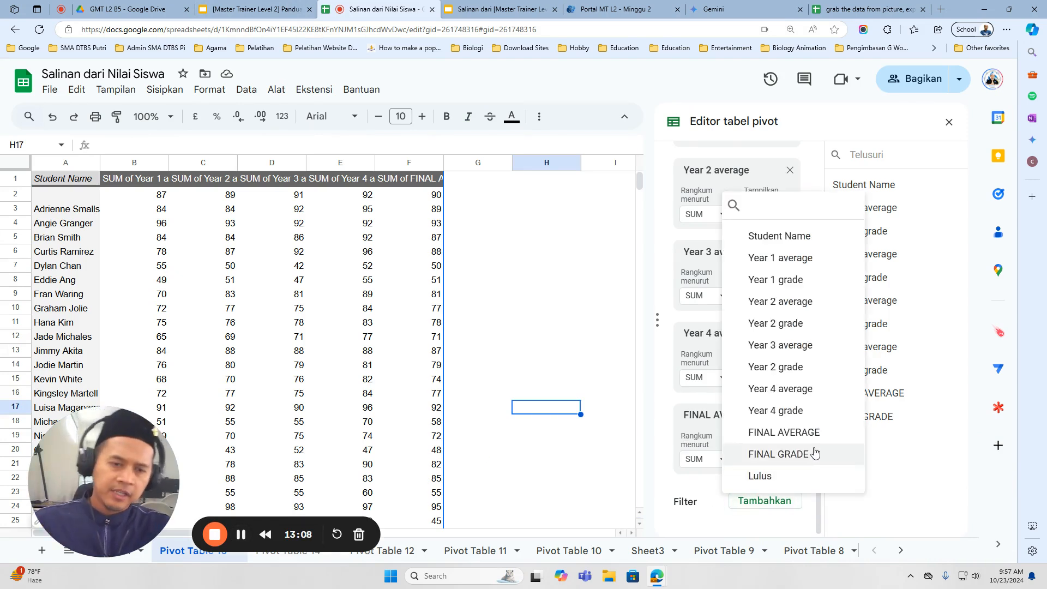
left_click(779, 453)
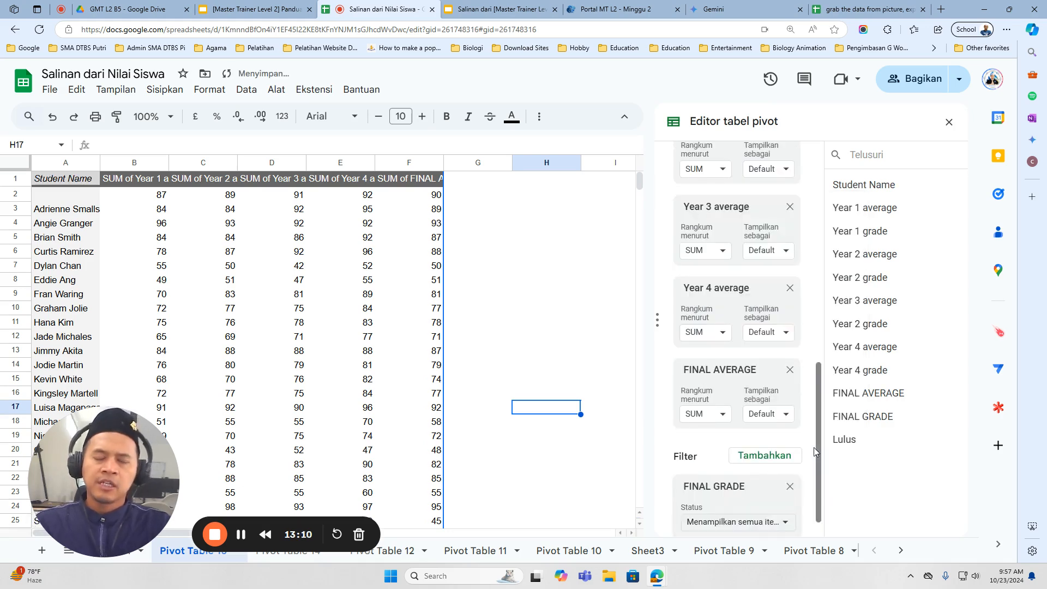
scroll(788, 442, "down", 1)
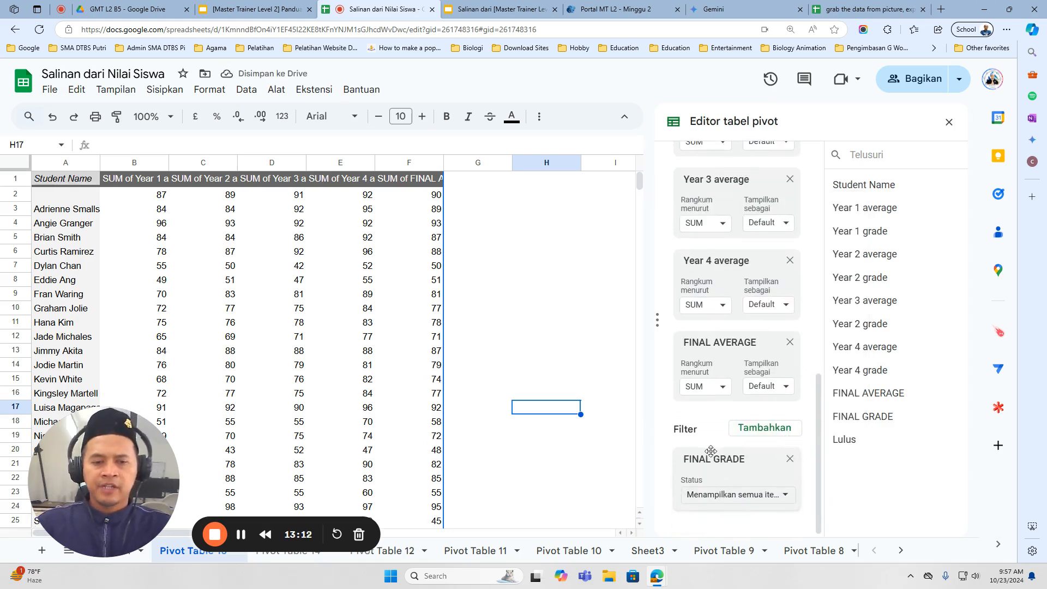
left_click(722, 494)
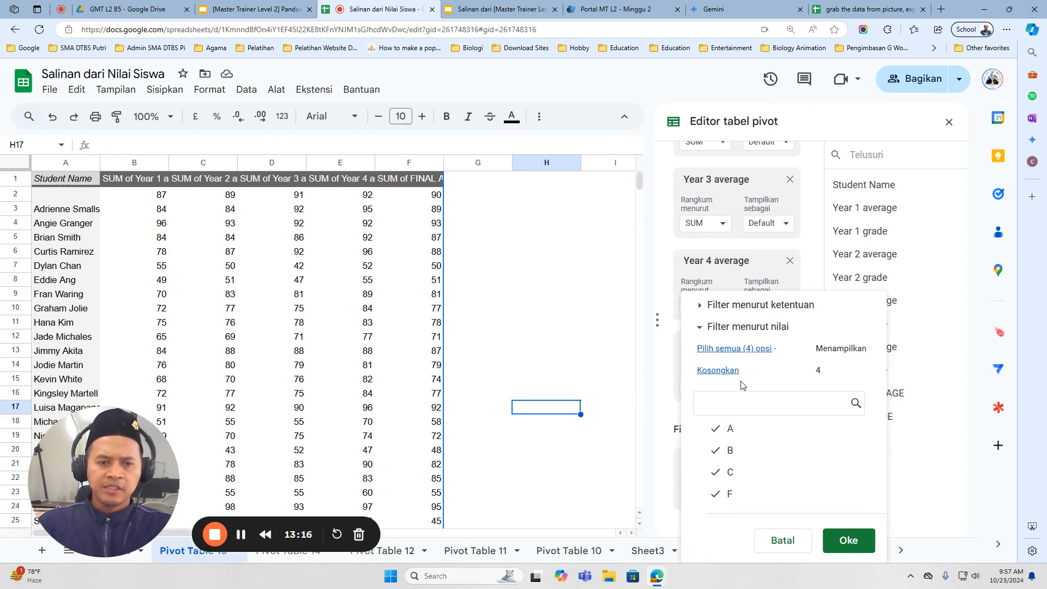
left_click(717, 370)
left_click(728, 493)
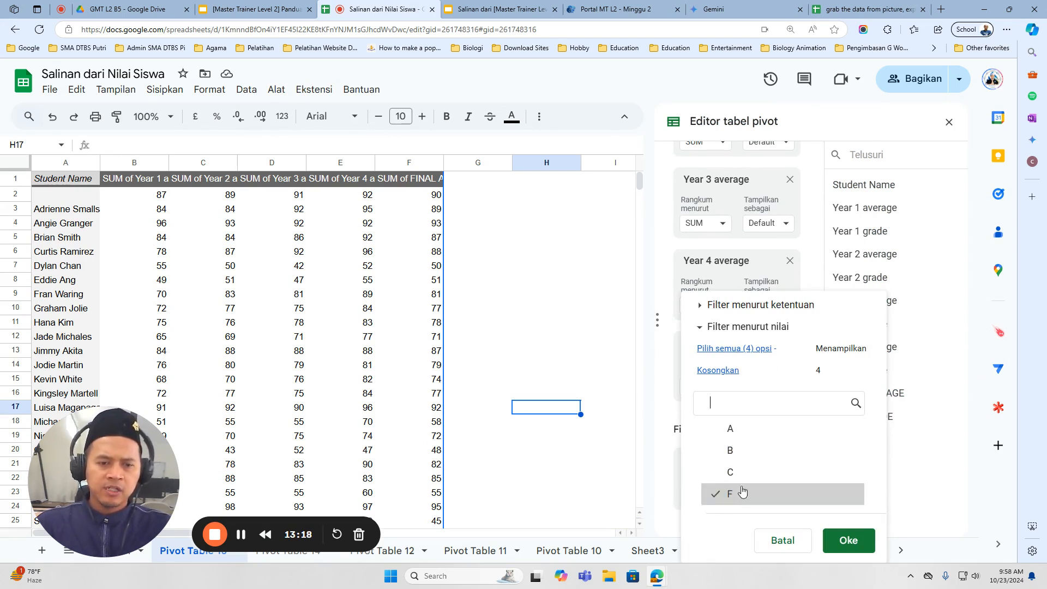
left_click(848, 541)
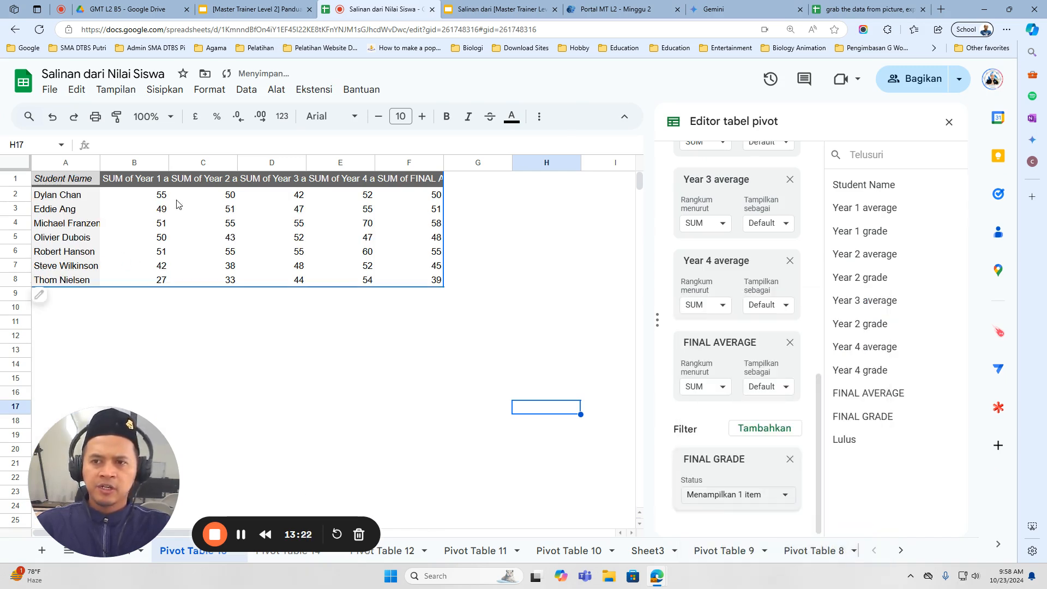
Step: Turn on the total display for Student Name in the pivot table's rows
scroll(749, 349, "up", 7)
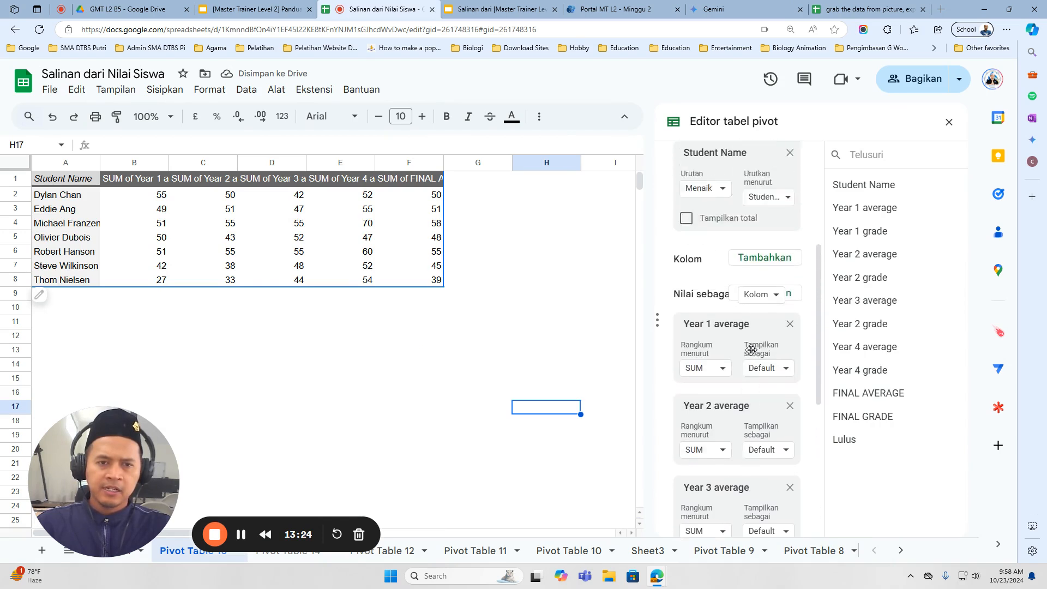
scroll(751, 353, "up", 1)
left_click(686, 346)
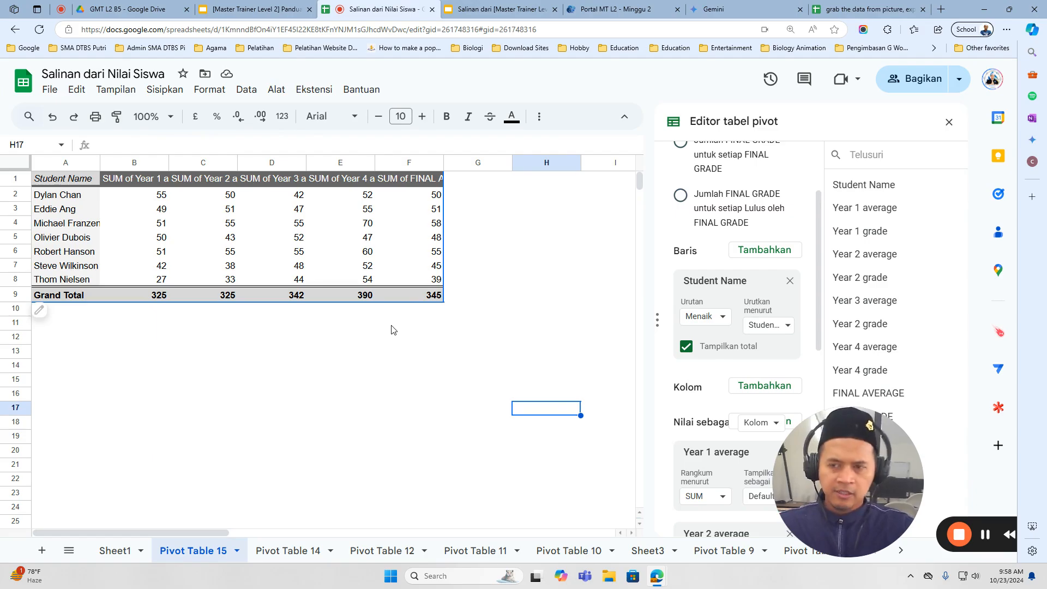
Step: Capture a screenshot of the filtered pivot table with its editor and paste it onto slide 20 of the tryout copy
key("super+shift+s")
left_click(428, 250)
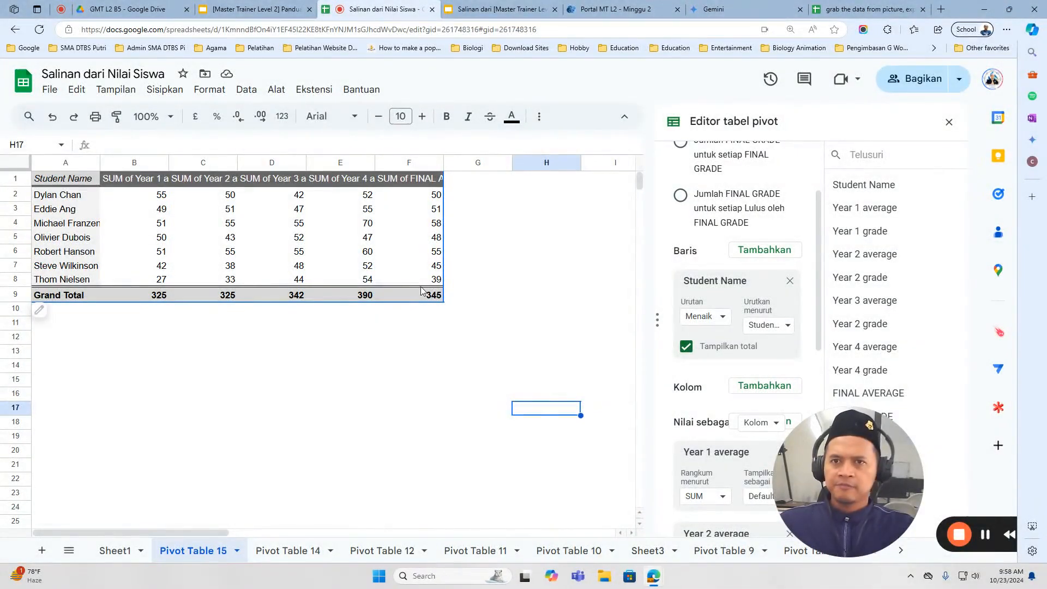
left_click(470, 8)
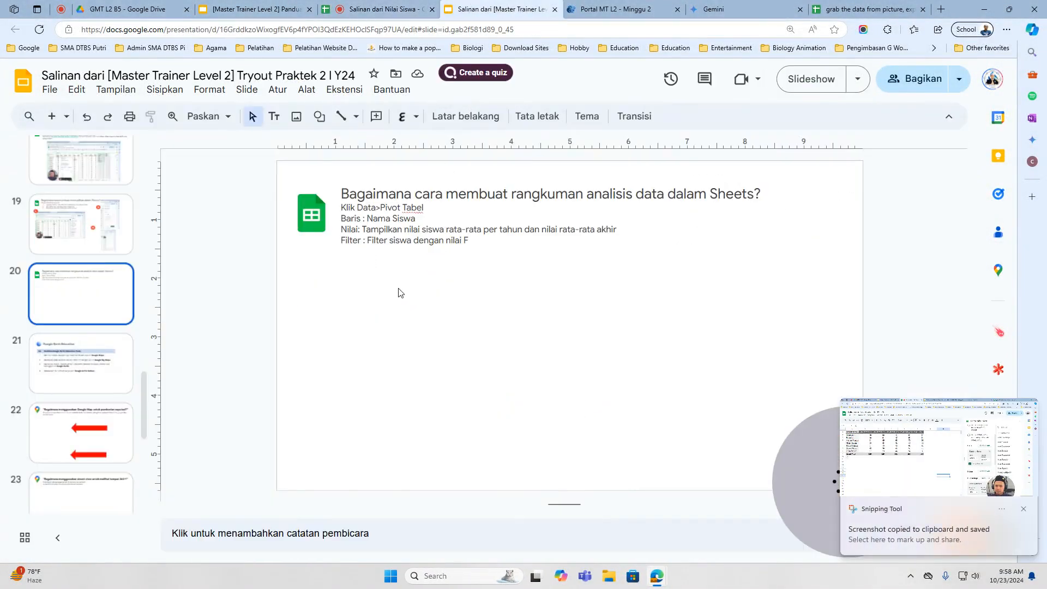
key("ctrl+v")
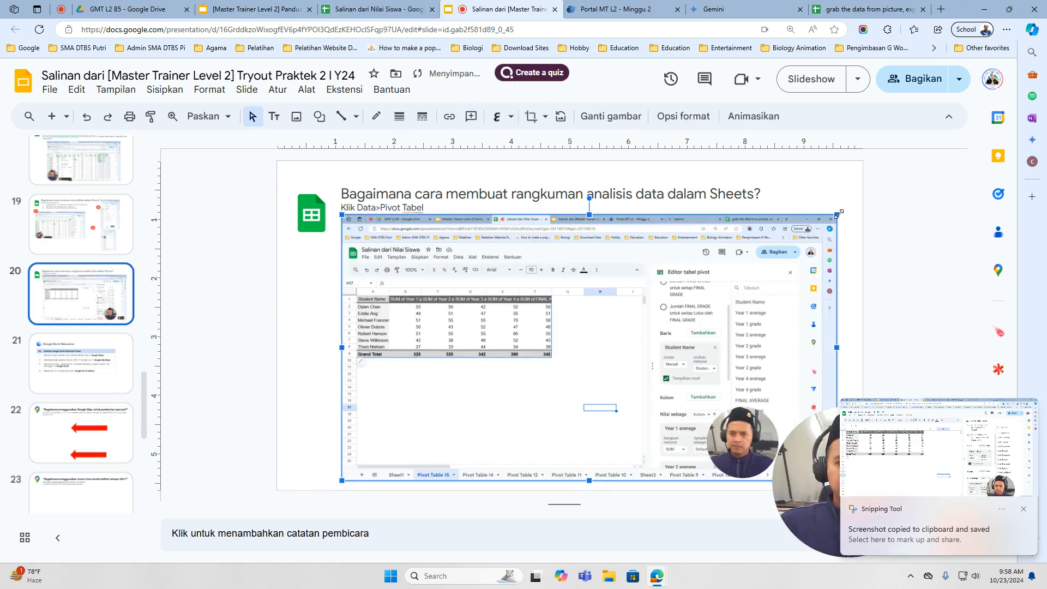
Step: Shrink the pasted pivot screenshot so it fits beneath the slide's instructions and center it horizontally on the page
left_click_drag(838, 213, 770, 250)
left_click(277, 89)
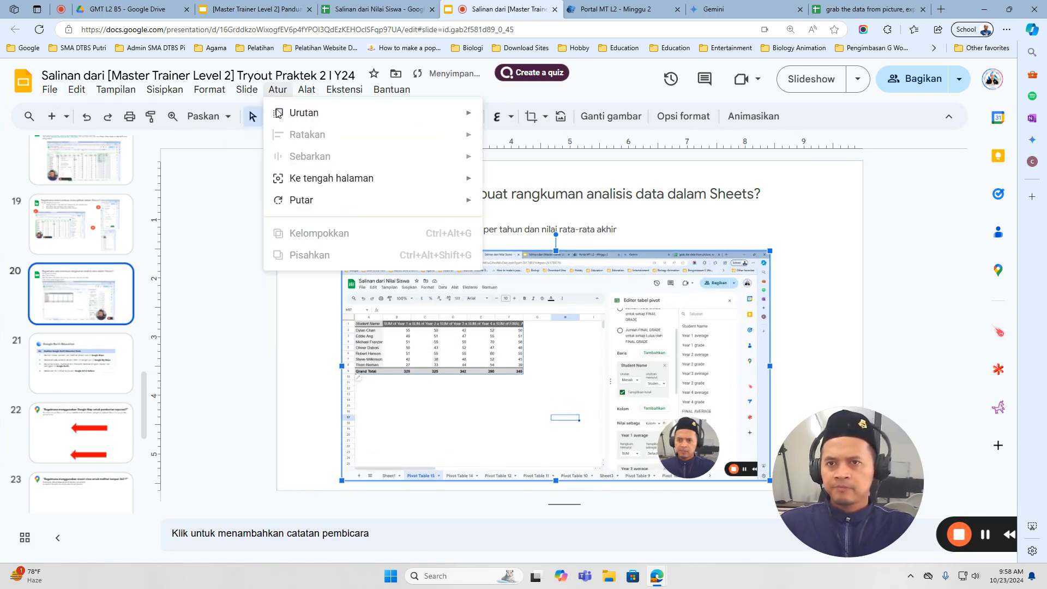
mouse_move(339, 179)
left_click(506, 184)
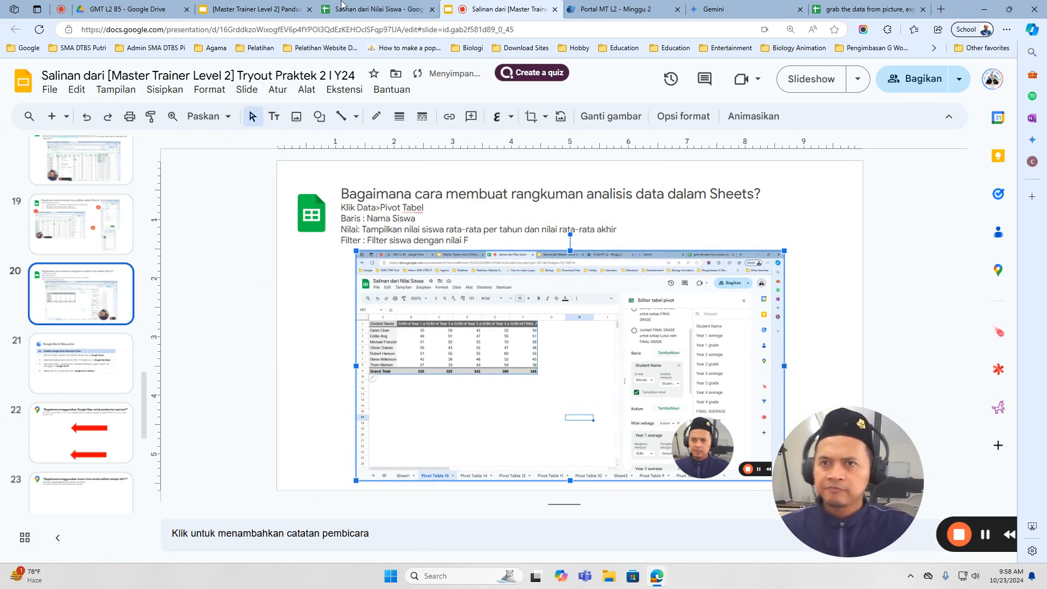
Step: Review the Google Earth Education task list on slide 21 of the tryout guide
left_click(256, 9)
left_click(95, 397)
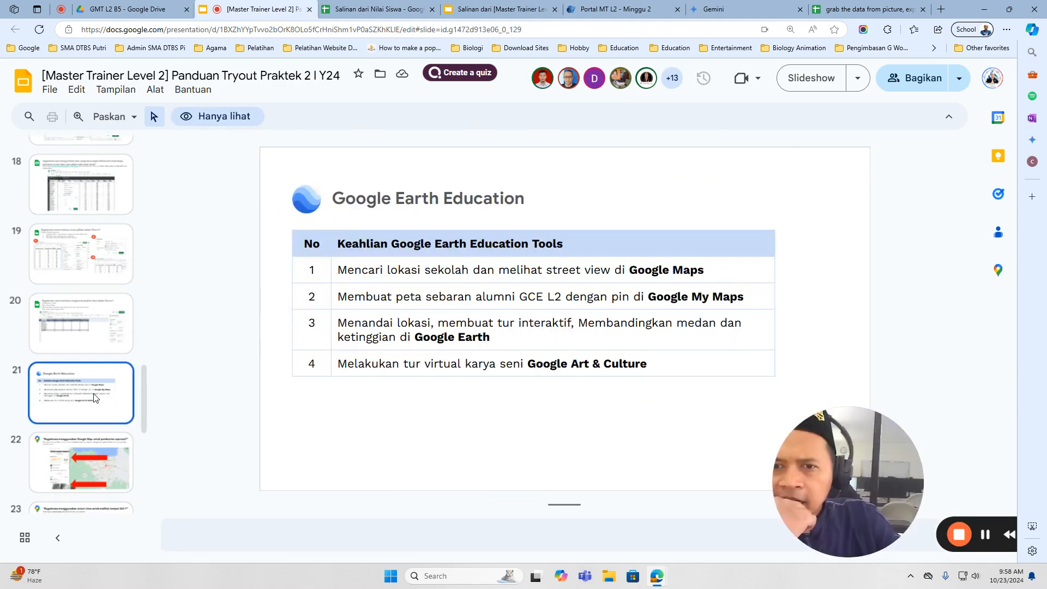